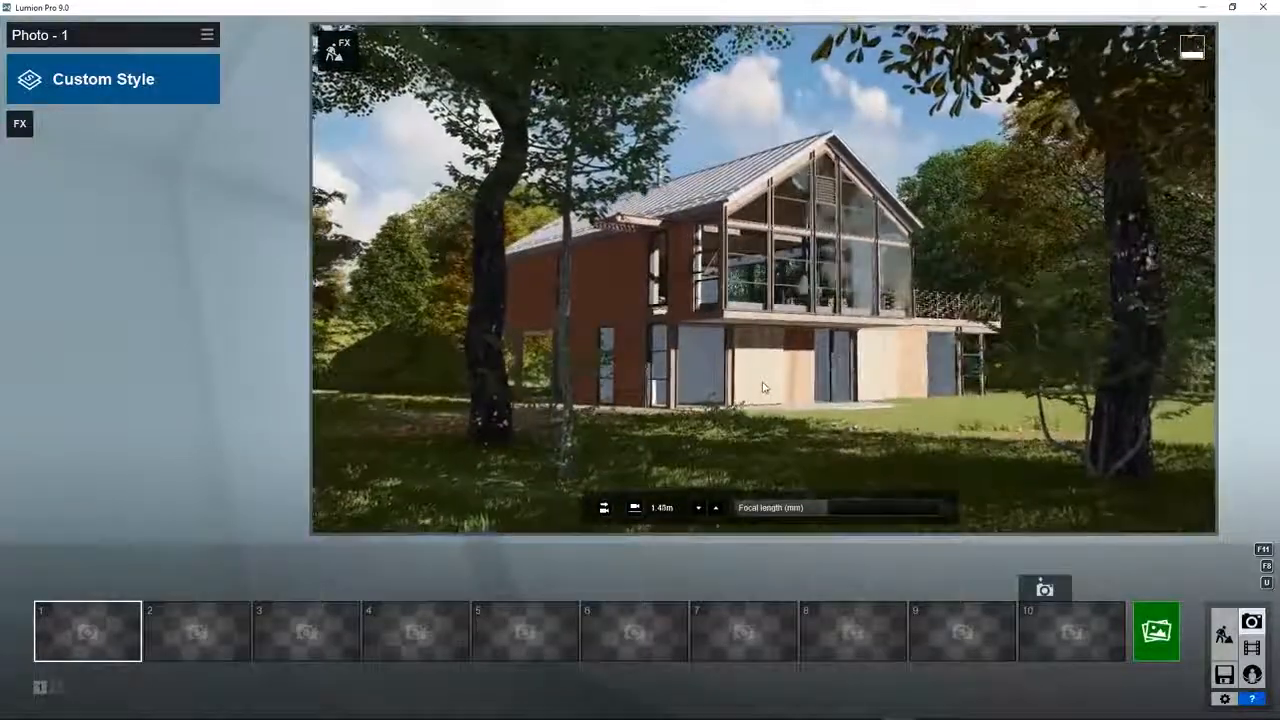
# Step: Frame the house between the two foreground trees and store this camera view in photo slot 1
pyautogui.press('d')
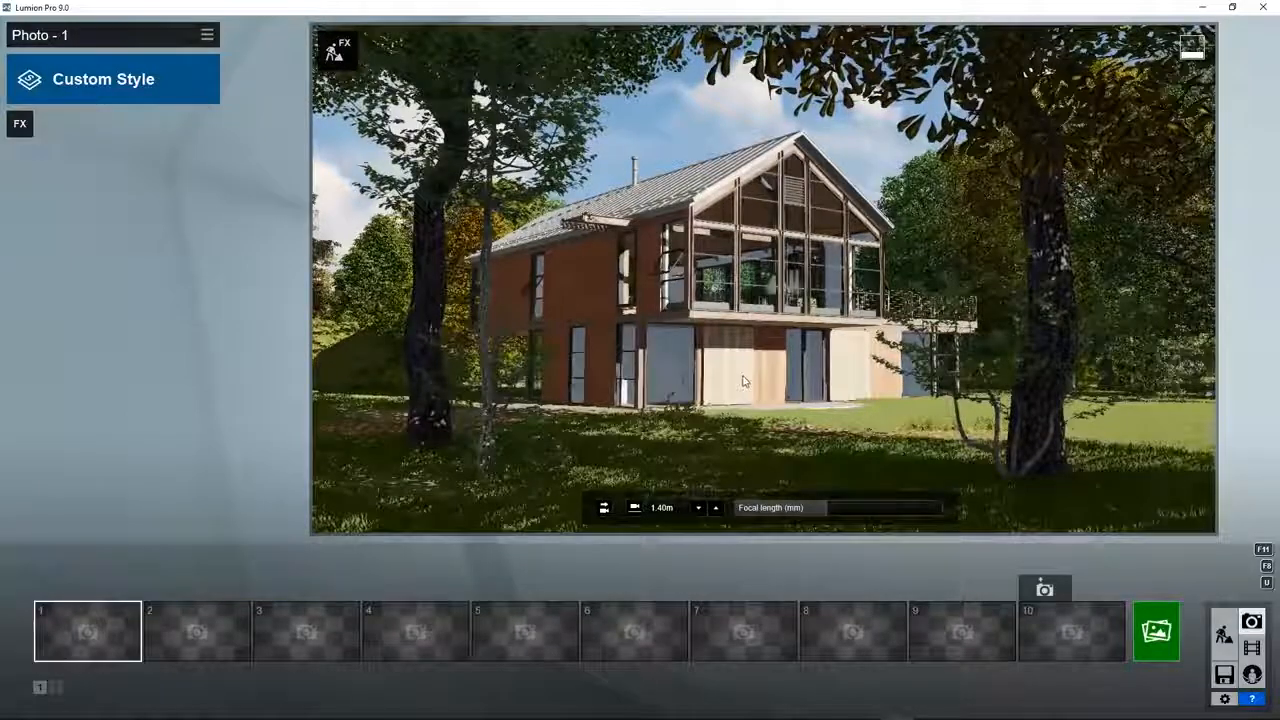
pyautogui.moveTo(735, 385); pyautogui.dragTo(731, 365, button='right')
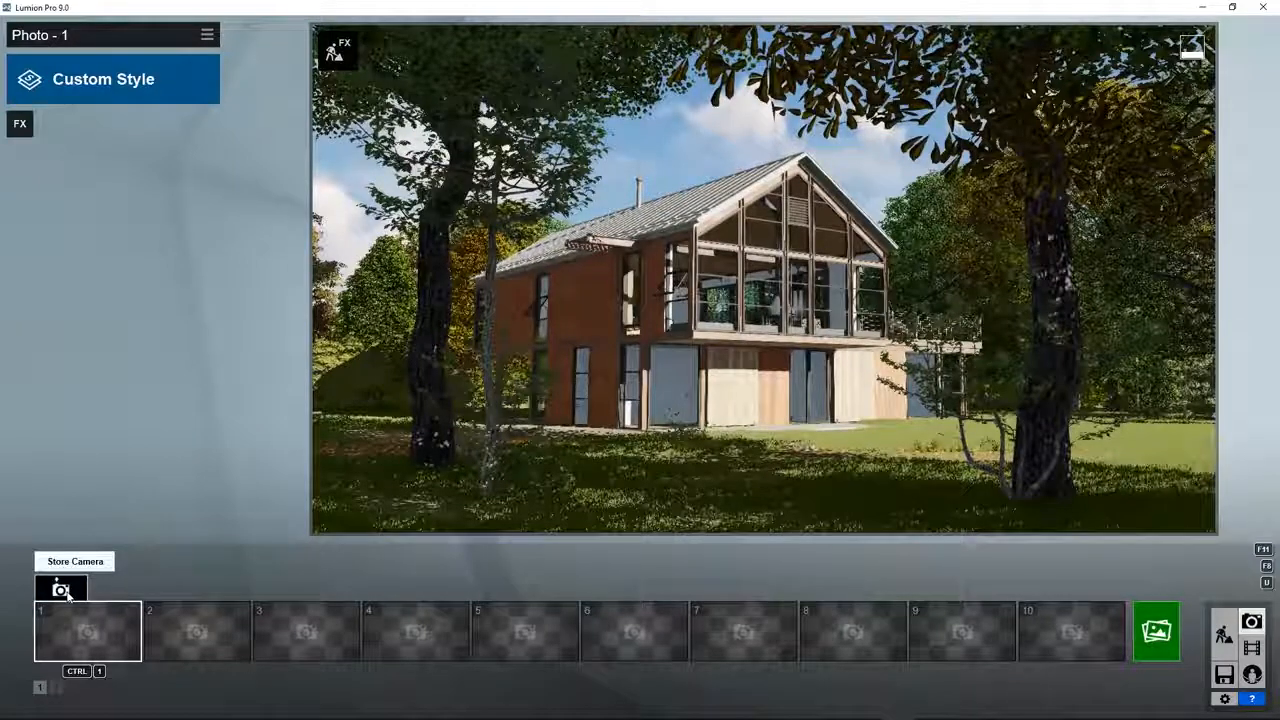
pyautogui.click(61, 591)
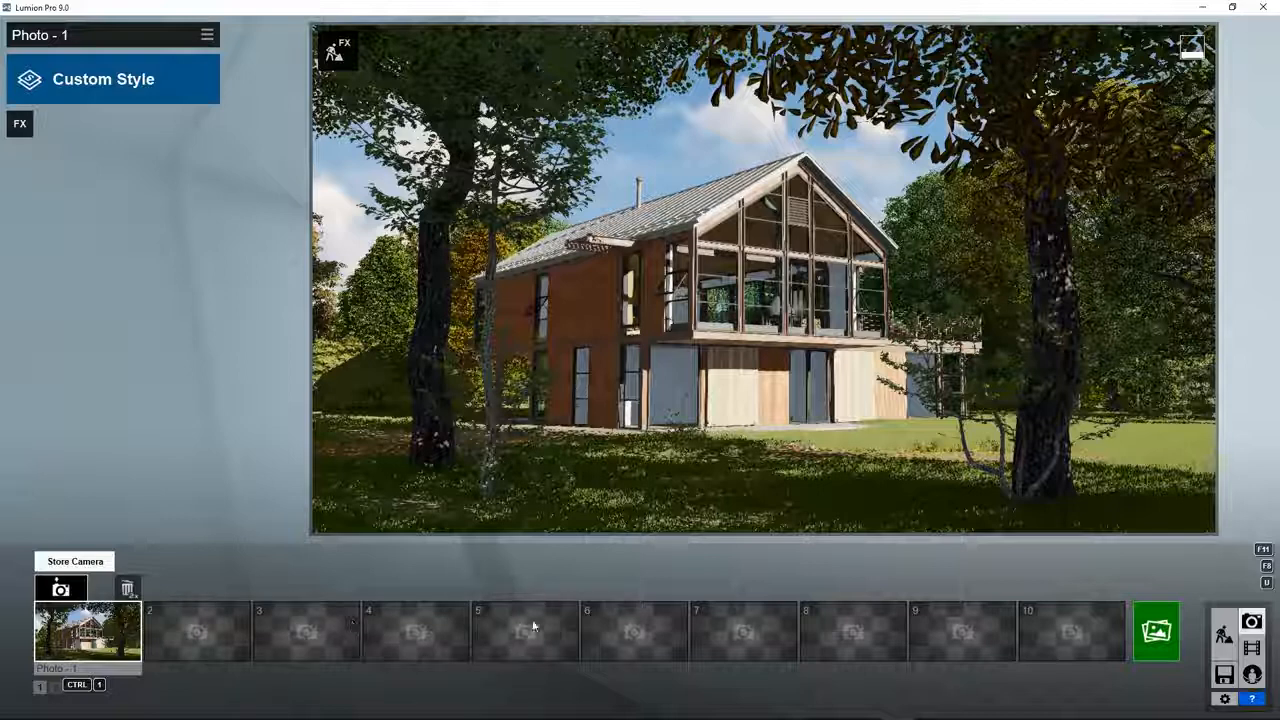
# Step: Render the current shot at Desktop size 1920x1080 as a JPG named house, and open the finished image
pyautogui.click(1160, 632)
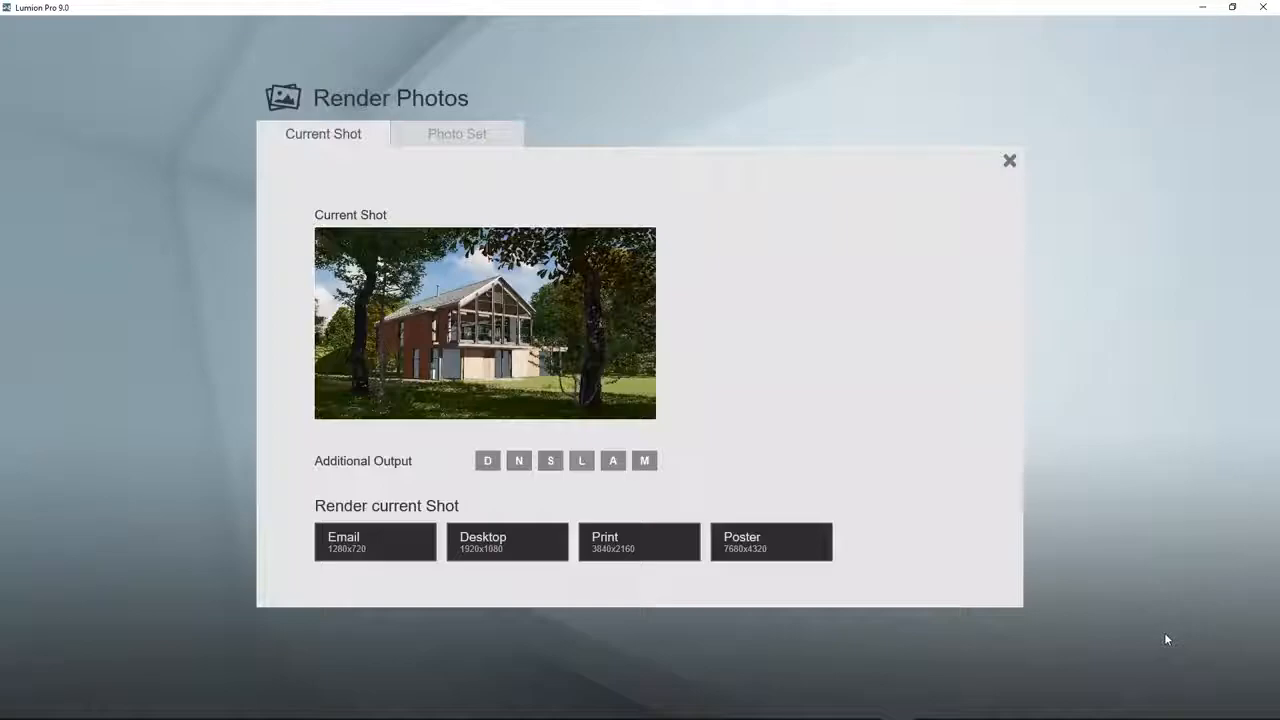
pyautogui.click(514, 556)
pyautogui.write('house -')
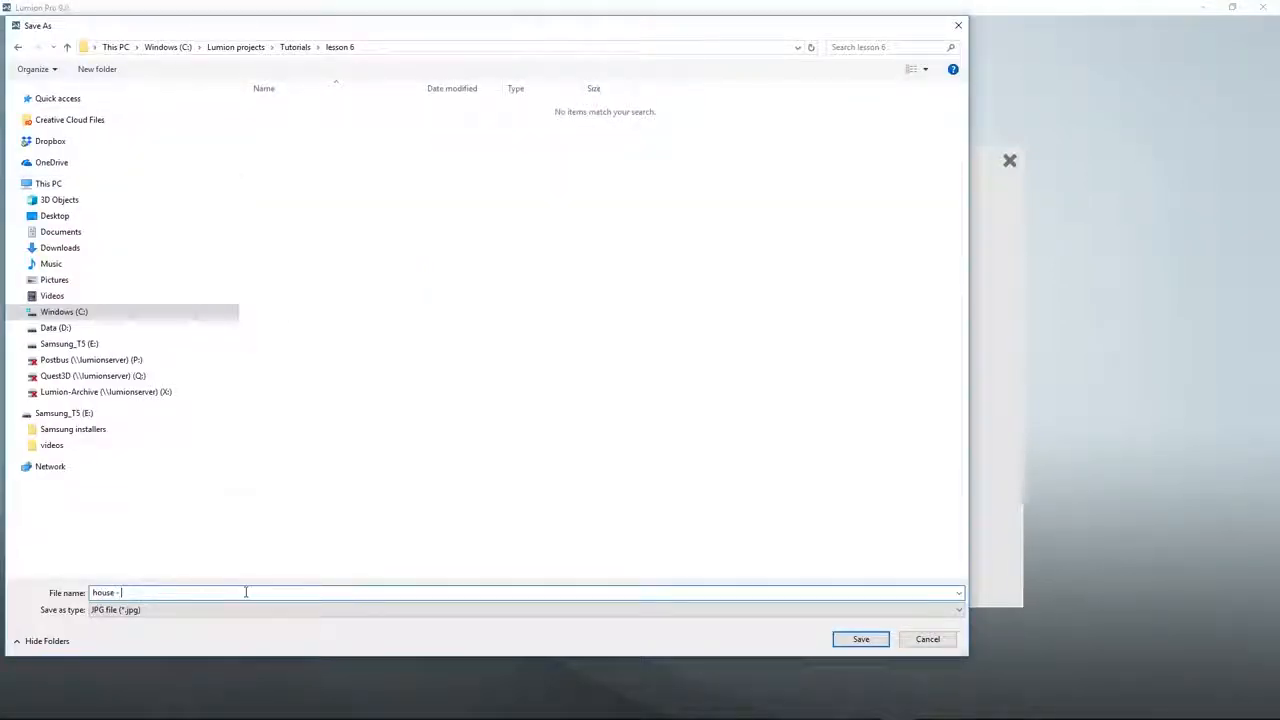
pyautogui.press('Return')
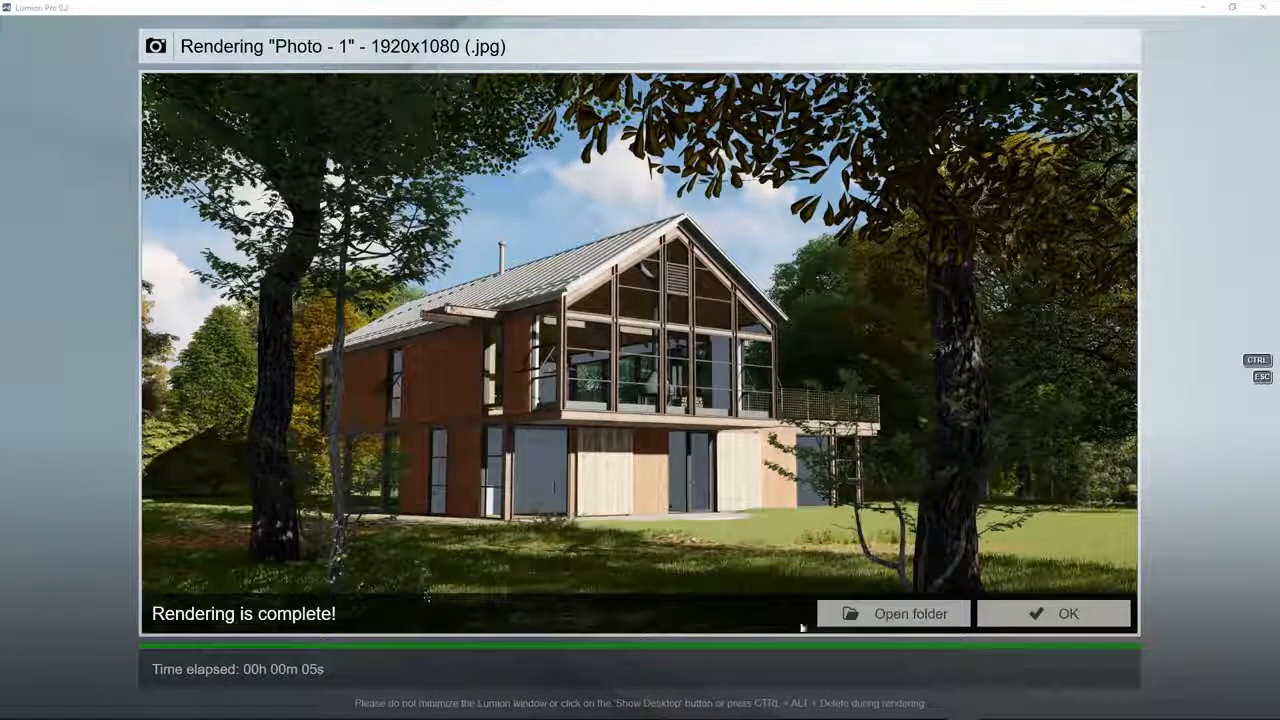
pyautogui.click(825, 614)
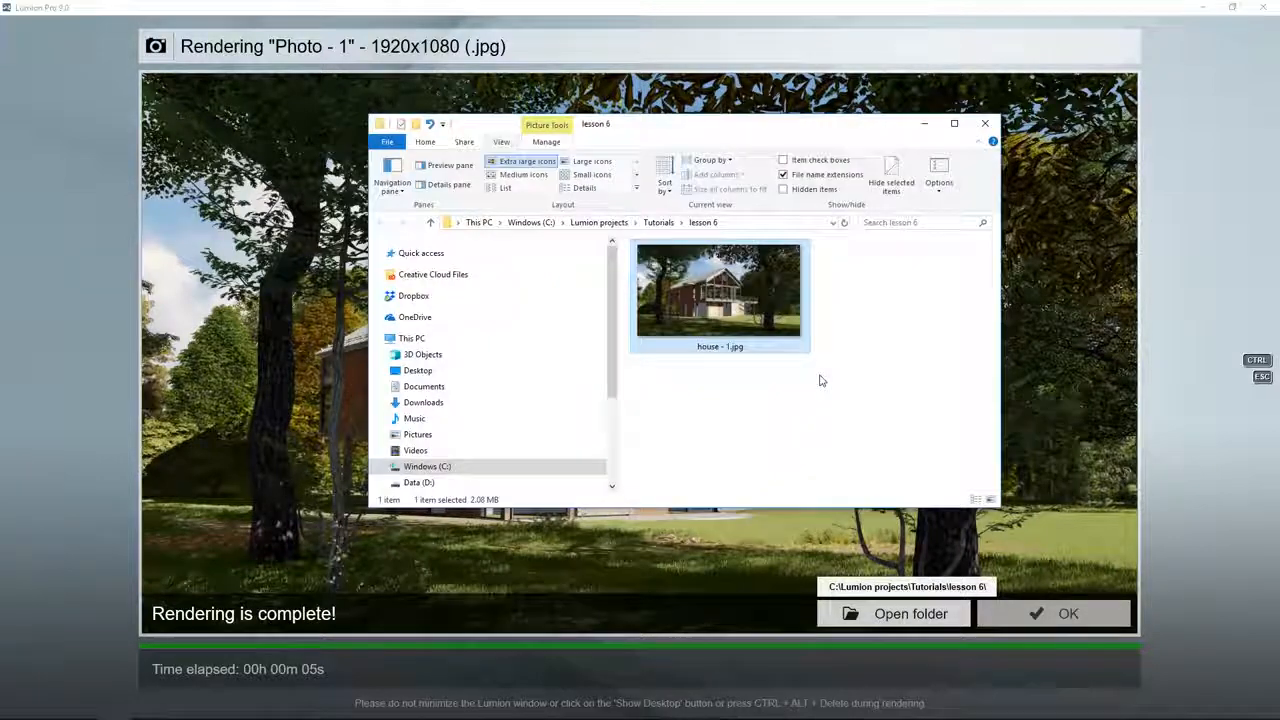
pyautogui.doubleClick(704, 304)
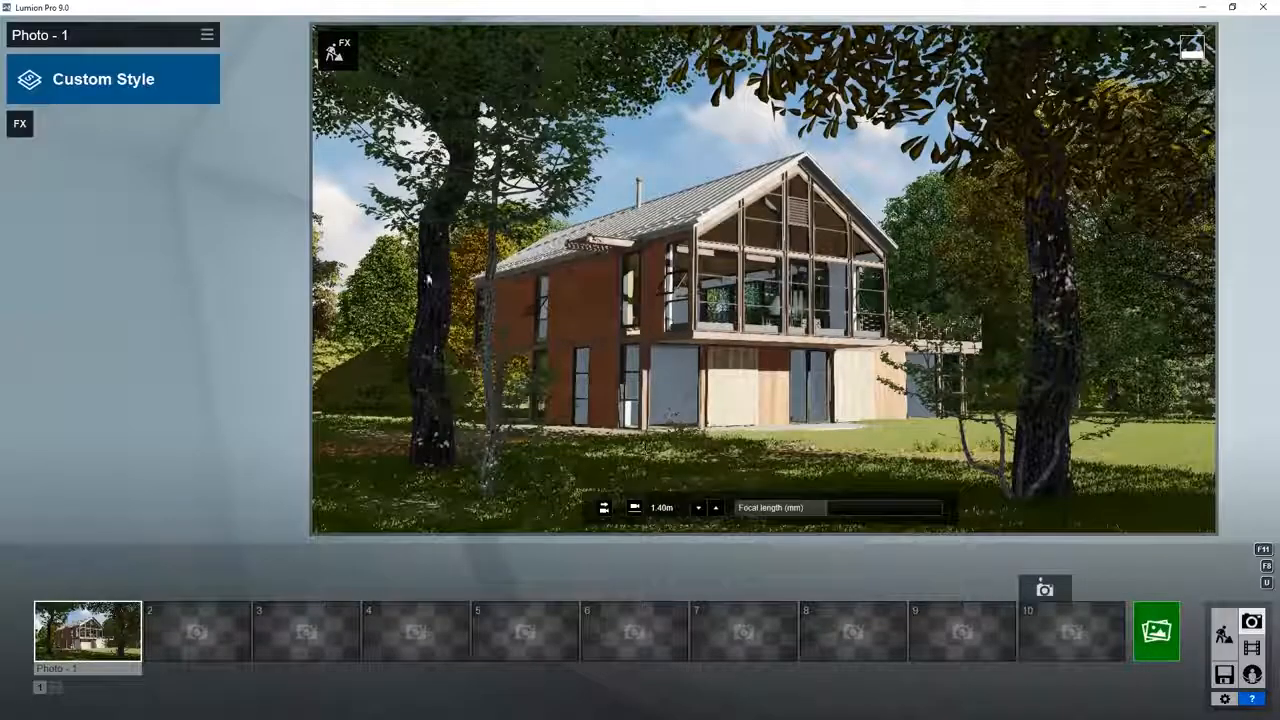
# Step: Preview the Daytime, Realistic and Overcast styles one after another on Photo 1
pyautogui.click(157, 83)
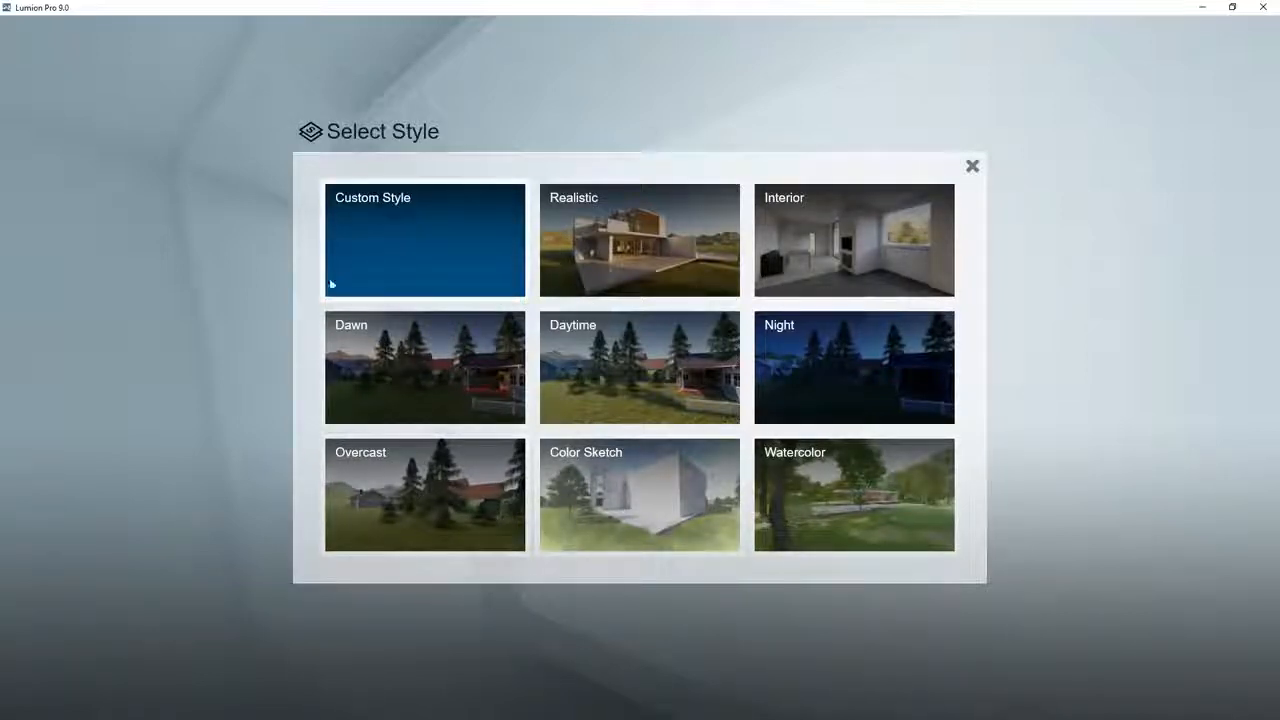
pyautogui.click(578, 358)
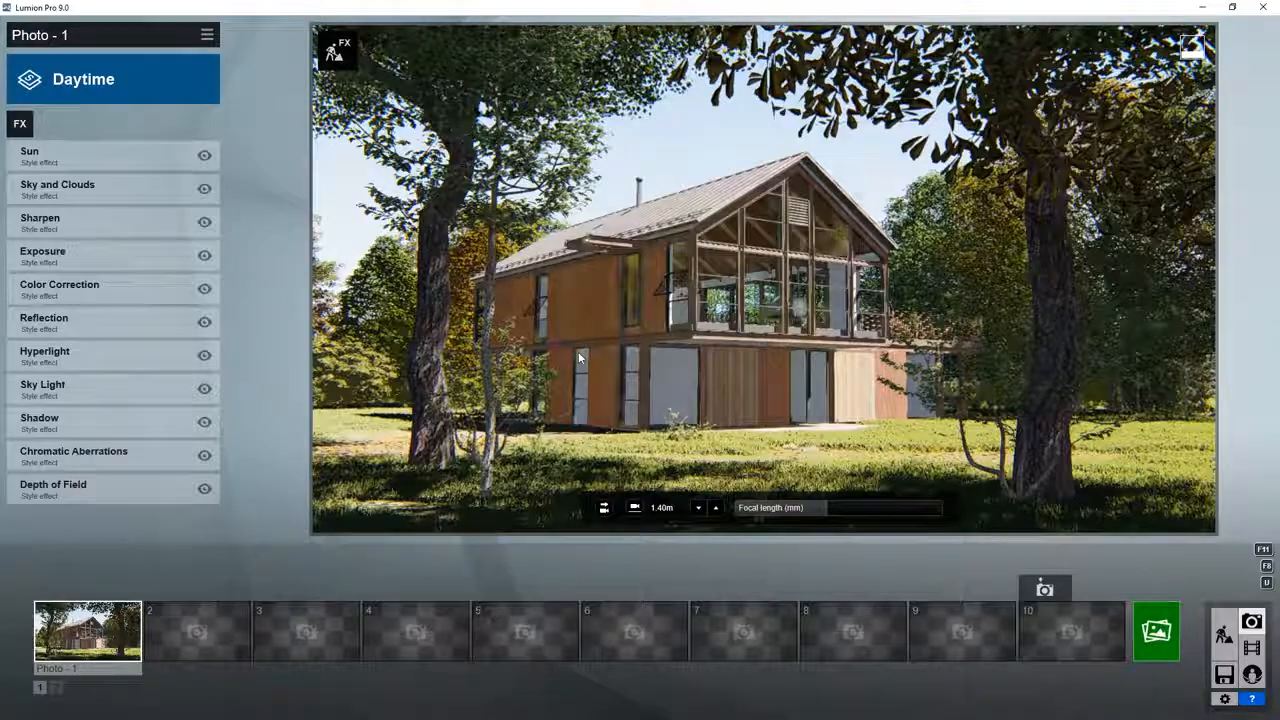
pyautogui.click(134, 94)
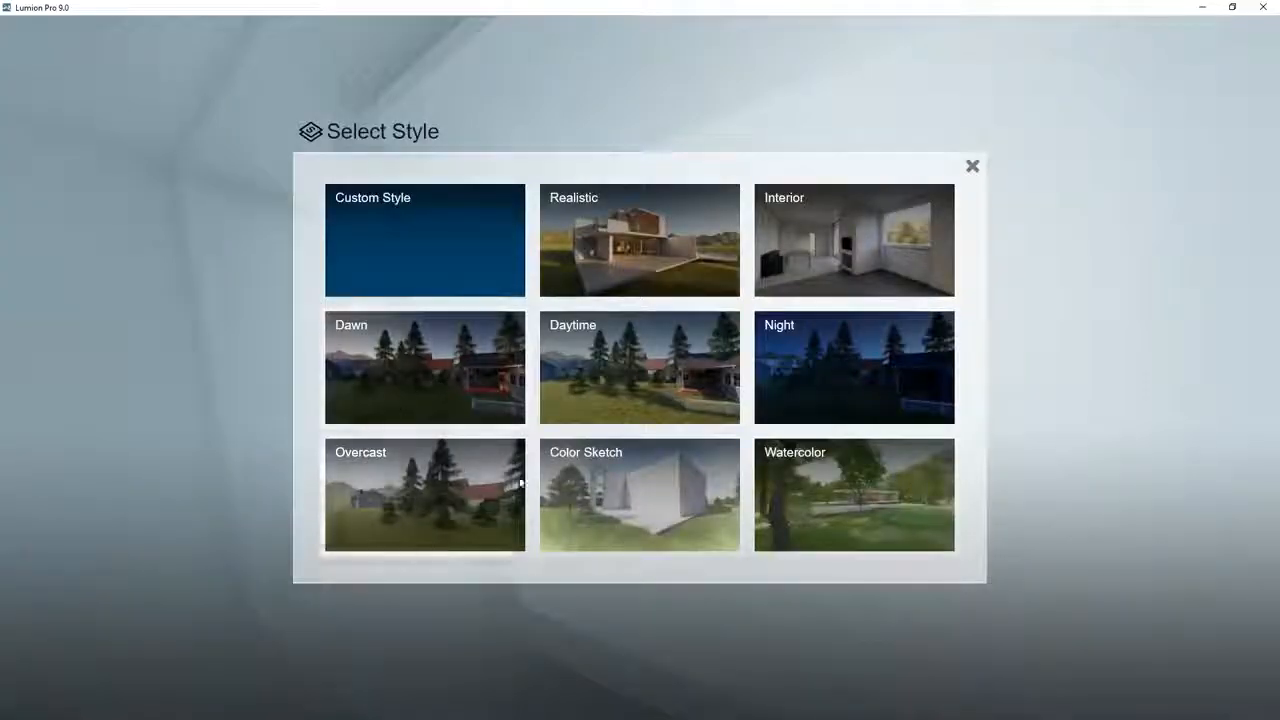
pyautogui.click(620, 258)
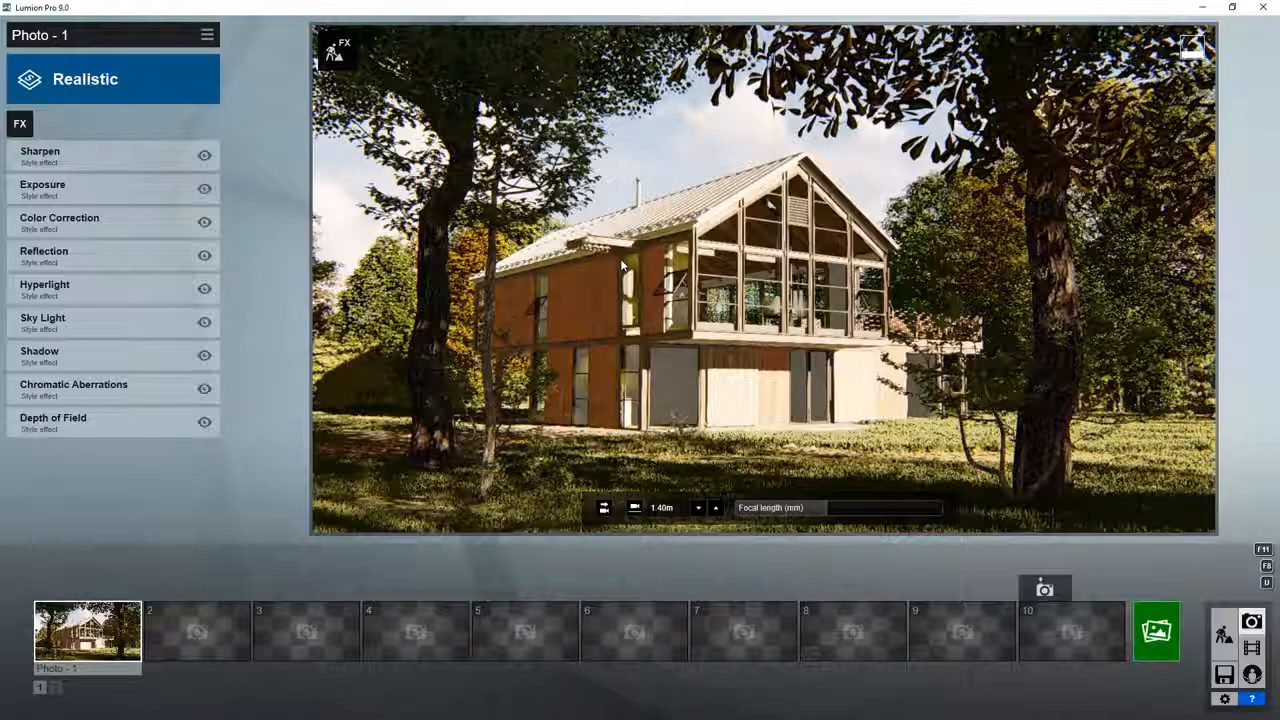
pyautogui.click(161, 80)
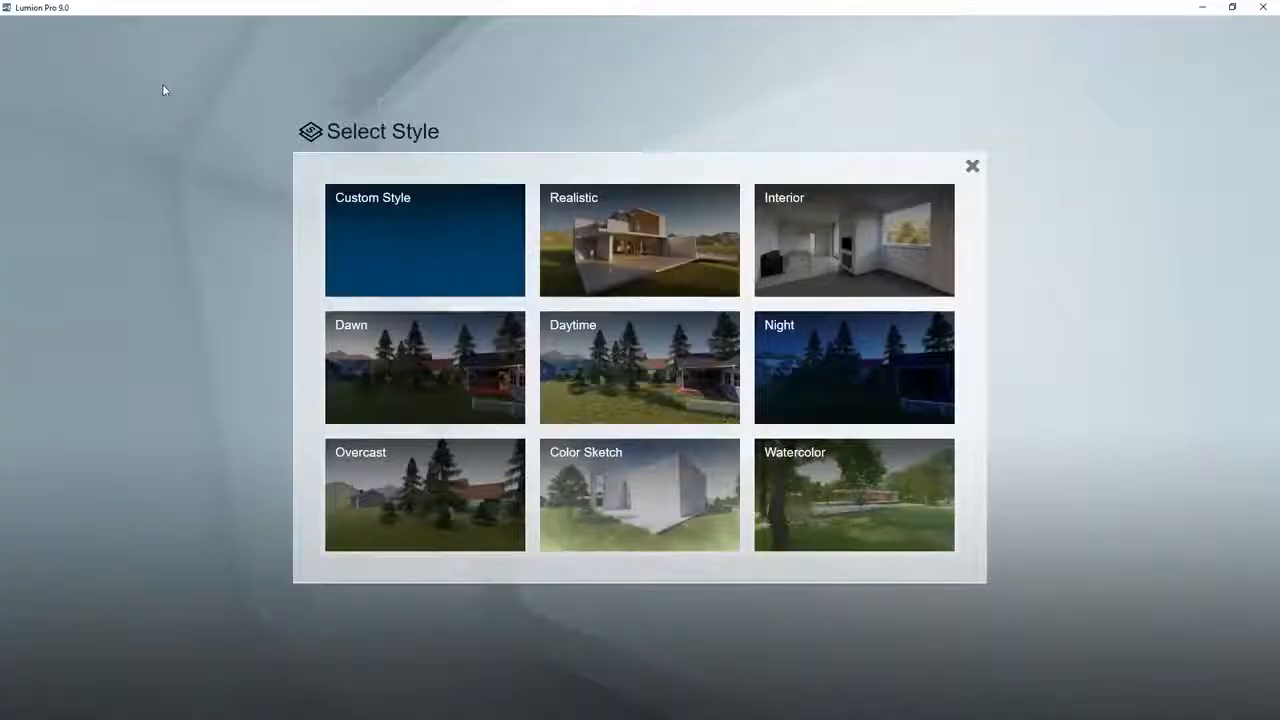
pyautogui.click(427, 481)
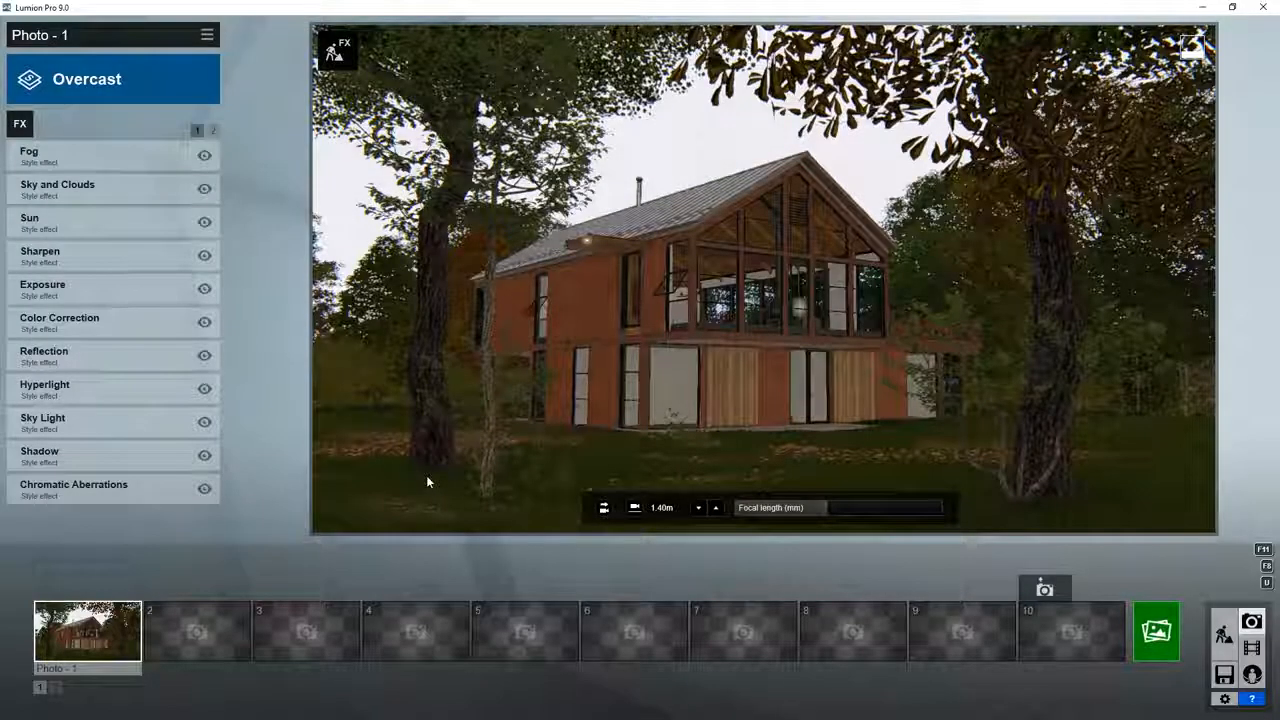
# Step: Try the Color Sketch style and the Watercolor style on Photo 1
pyautogui.click(156, 86)
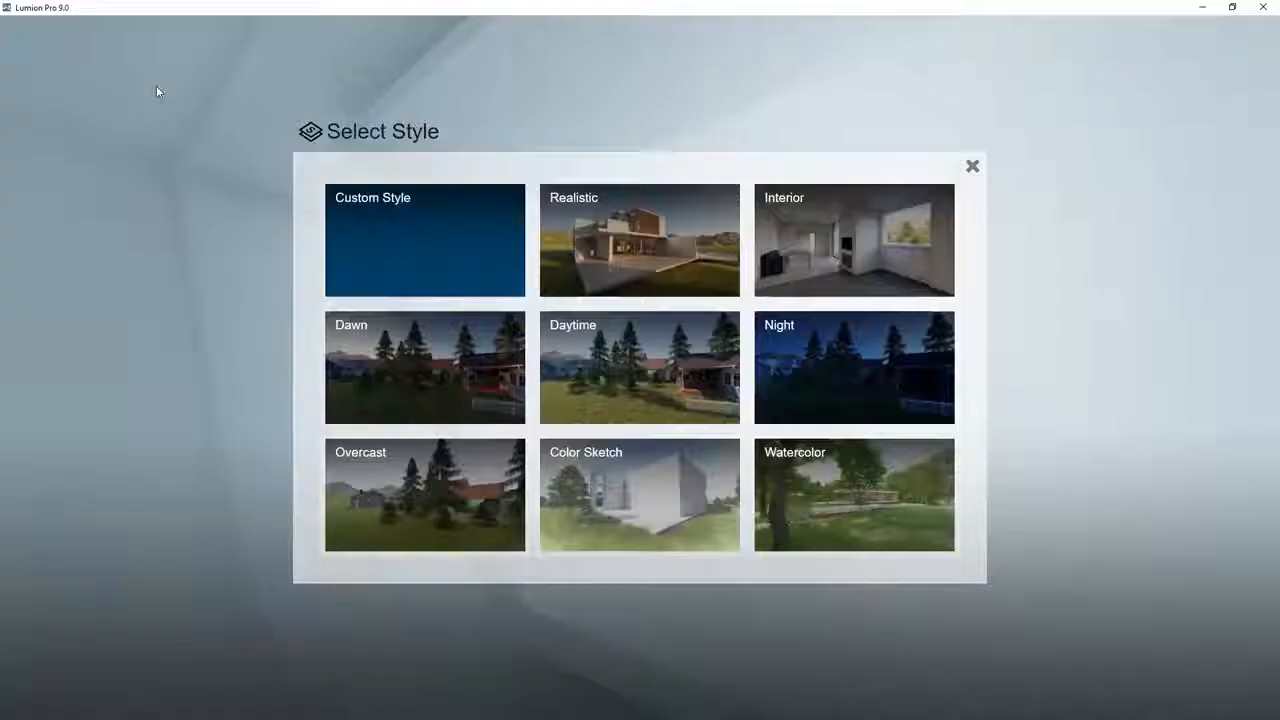
pyautogui.click(633, 476)
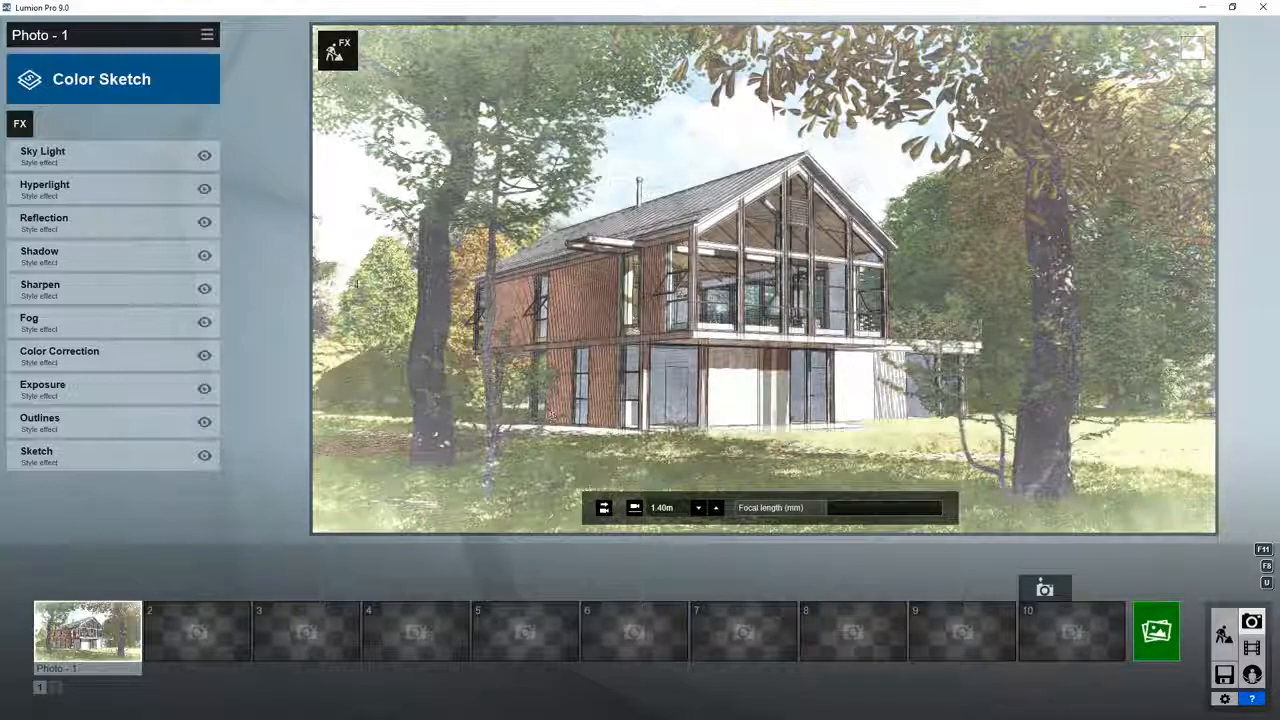
pyautogui.click(149, 82)
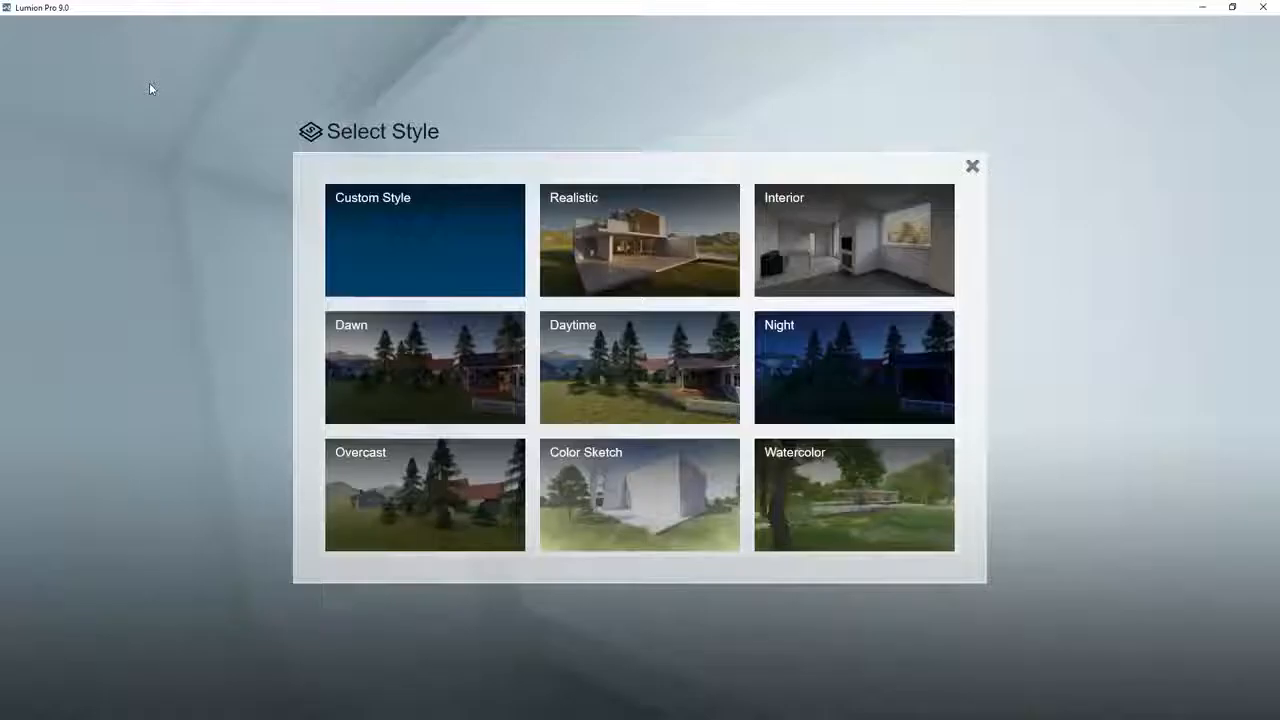
pyautogui.click(872, 479)
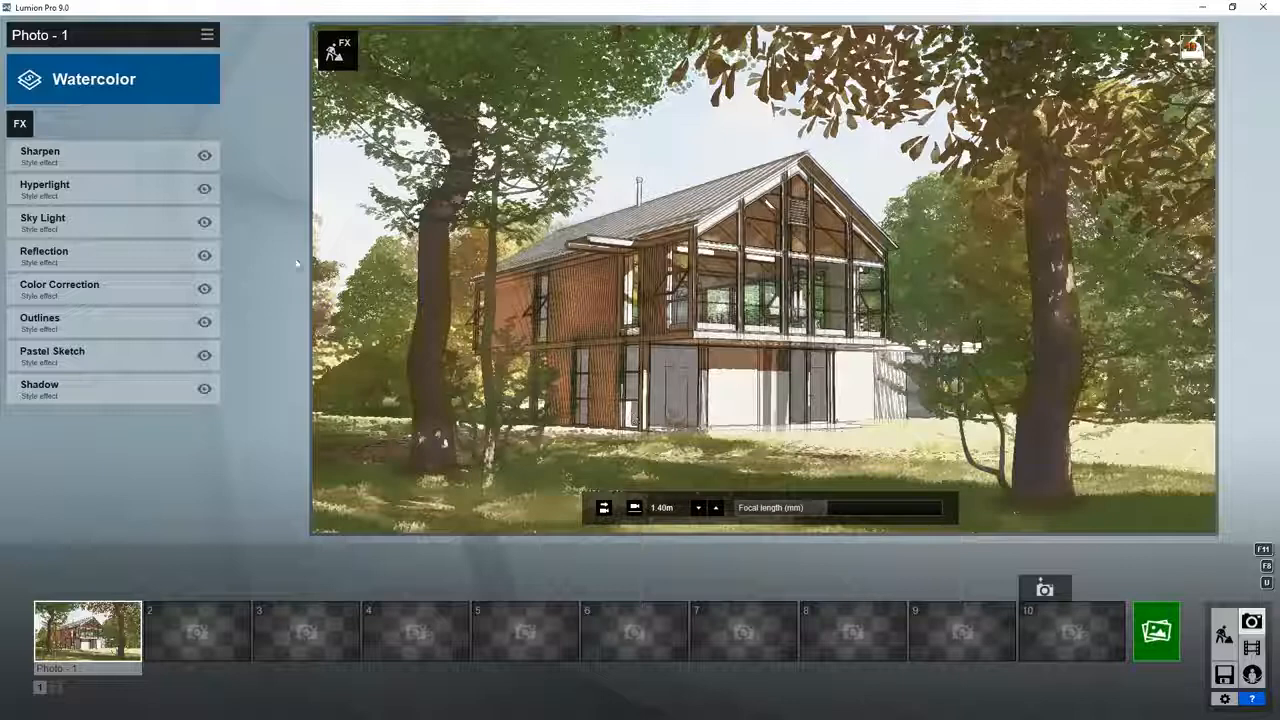
# Step: Adjust the Concept Style of the Watercolor style's Pastel Sketch effect and return to the effect list
pyautogui.click(138, 367)
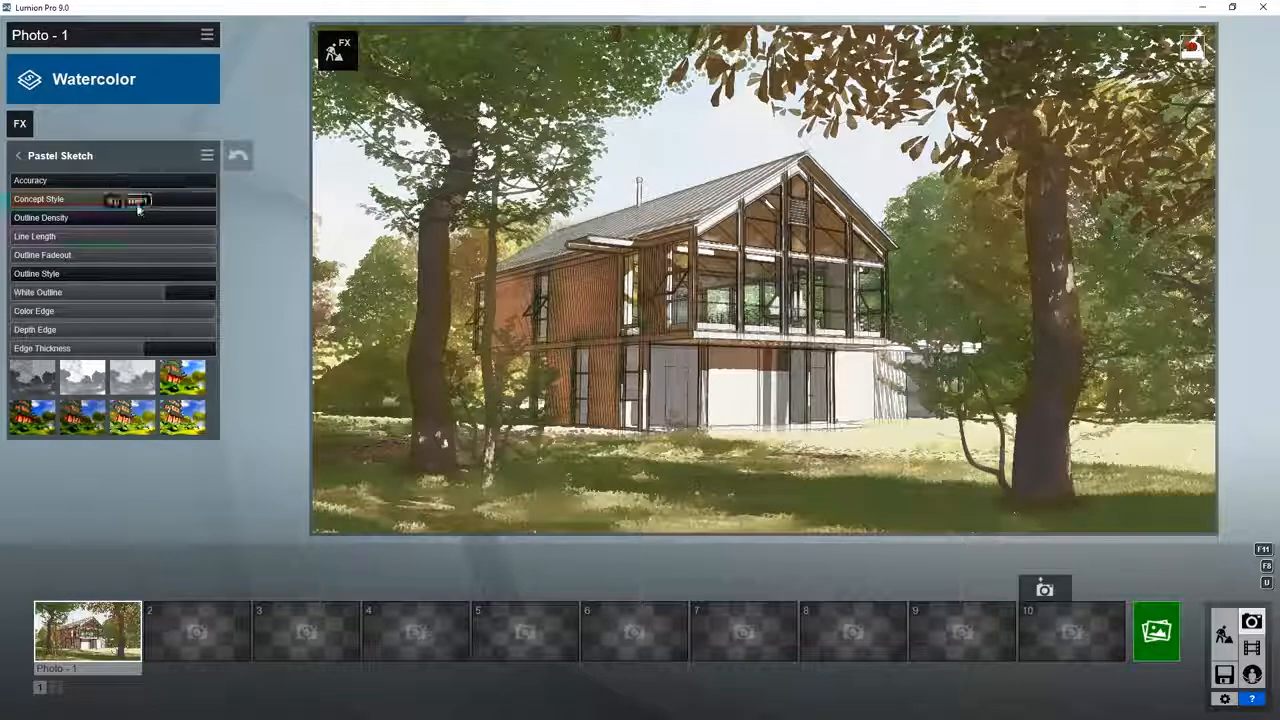
pyautogui.moveTo(78, 200)
pyautogui.mouseDown()
pyautogui.moveTo(8, 200)
pyautogui.moveTo(261, 198)
pyautogui.moveTo(91, 206)
pyautogui.mouseUp()
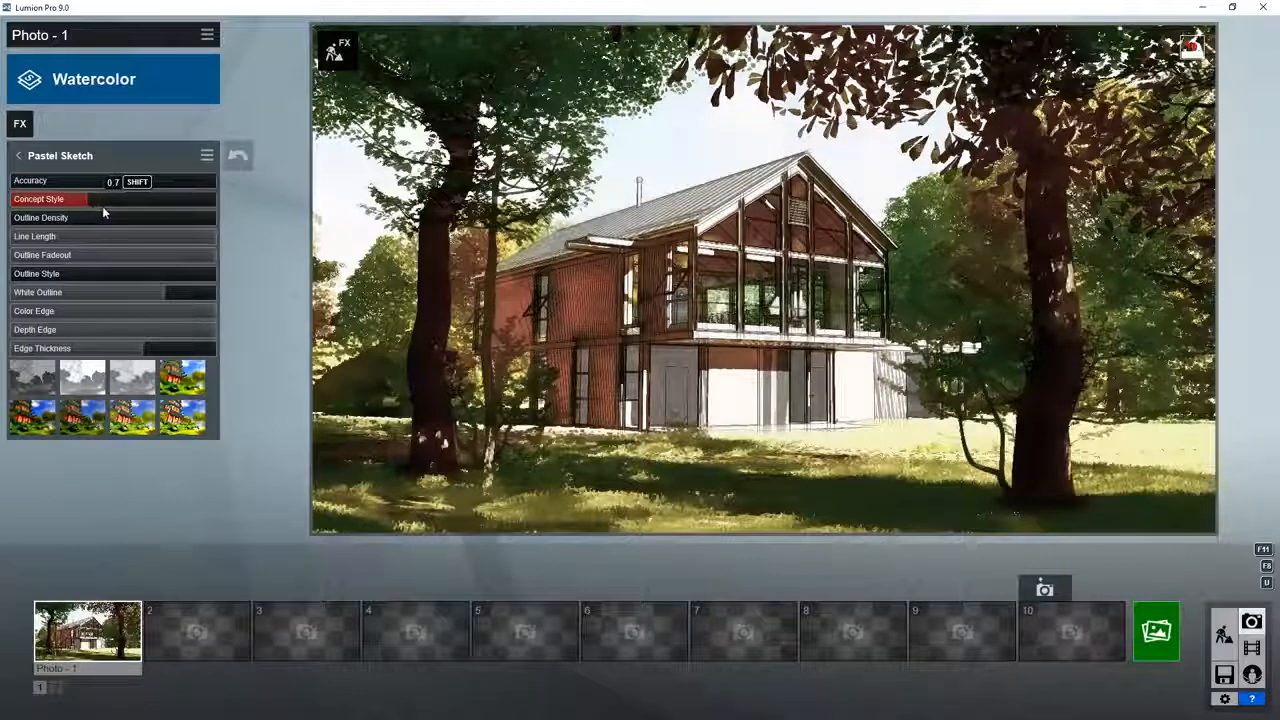
pyautogui.click(18, 158)
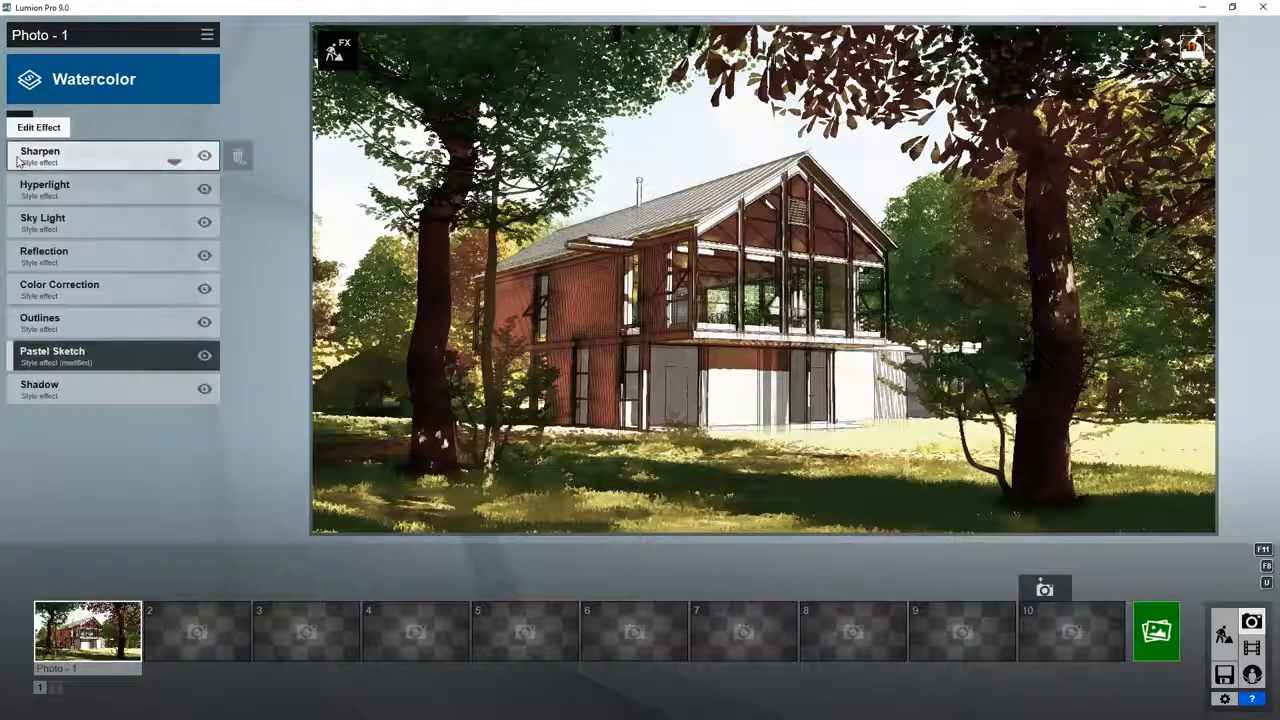
# Step: Disable the modified Pastel Sketch effect and restore it to the style's original settings
pyautogui.click(204, 357)
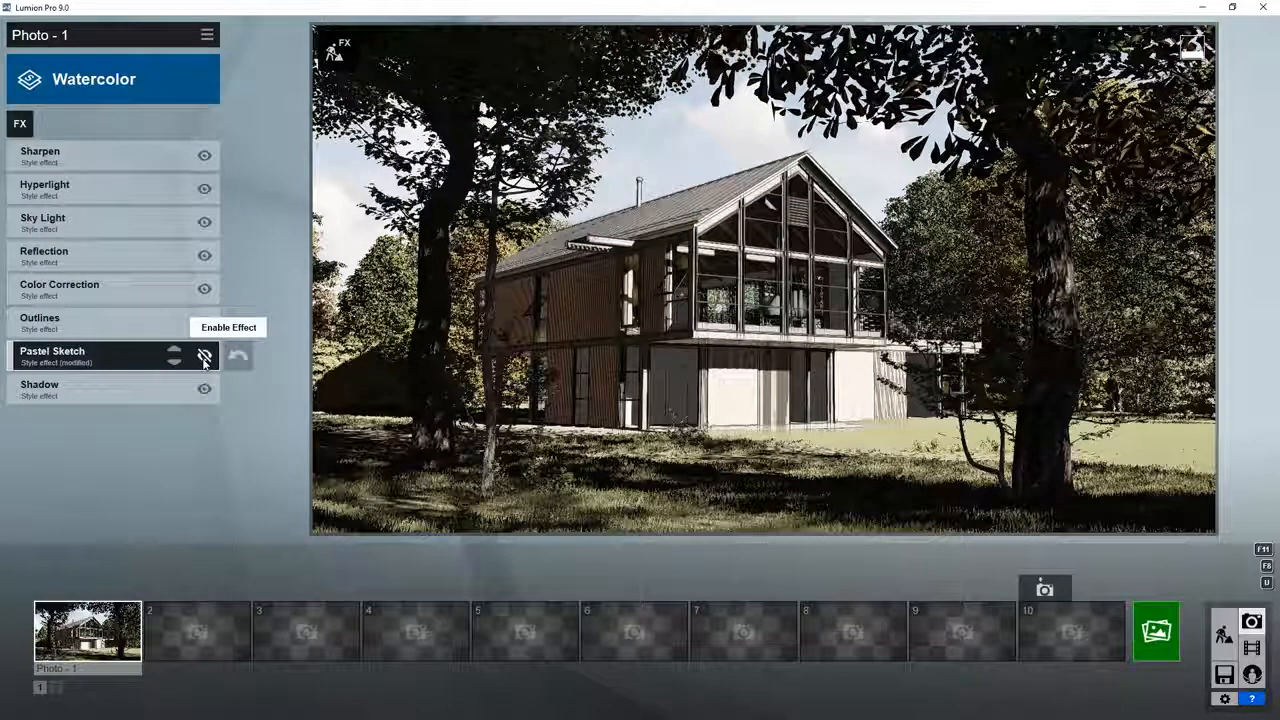
pyautogui.click(204, 358)
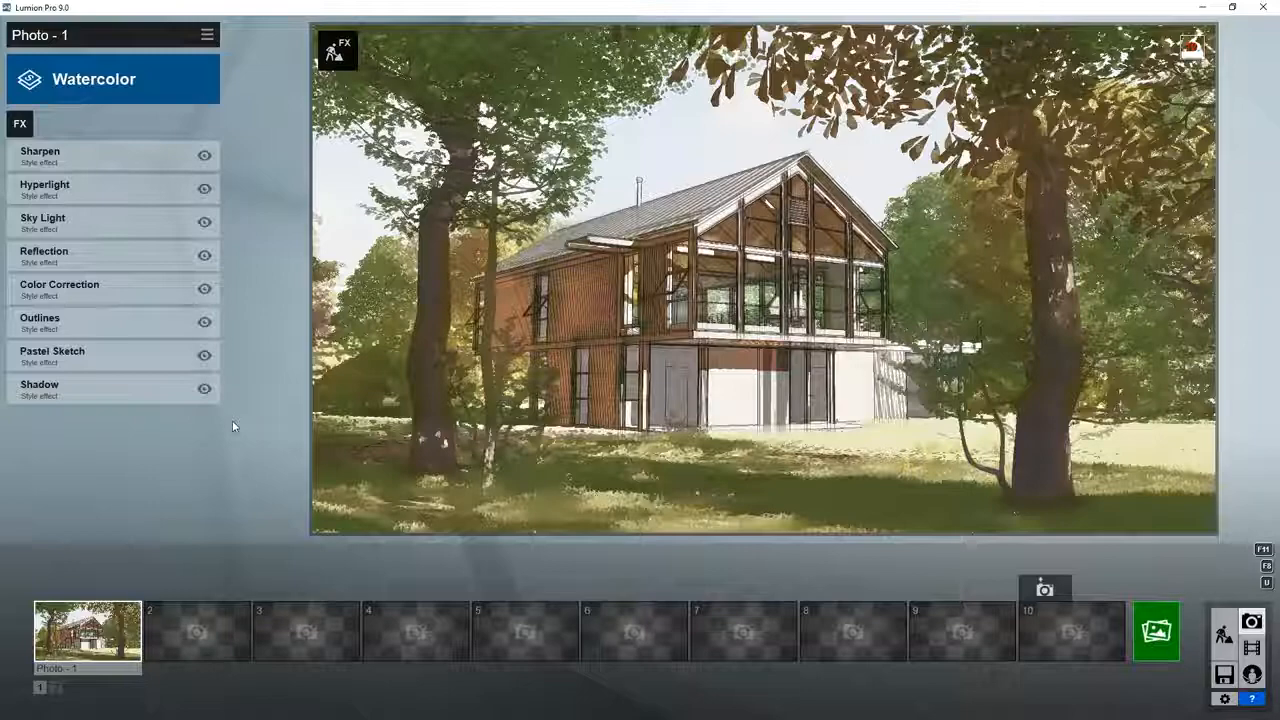
# Step: Change the style of Photo 1 from Watercolor to Daytime
pyautogui.click(68, 84)
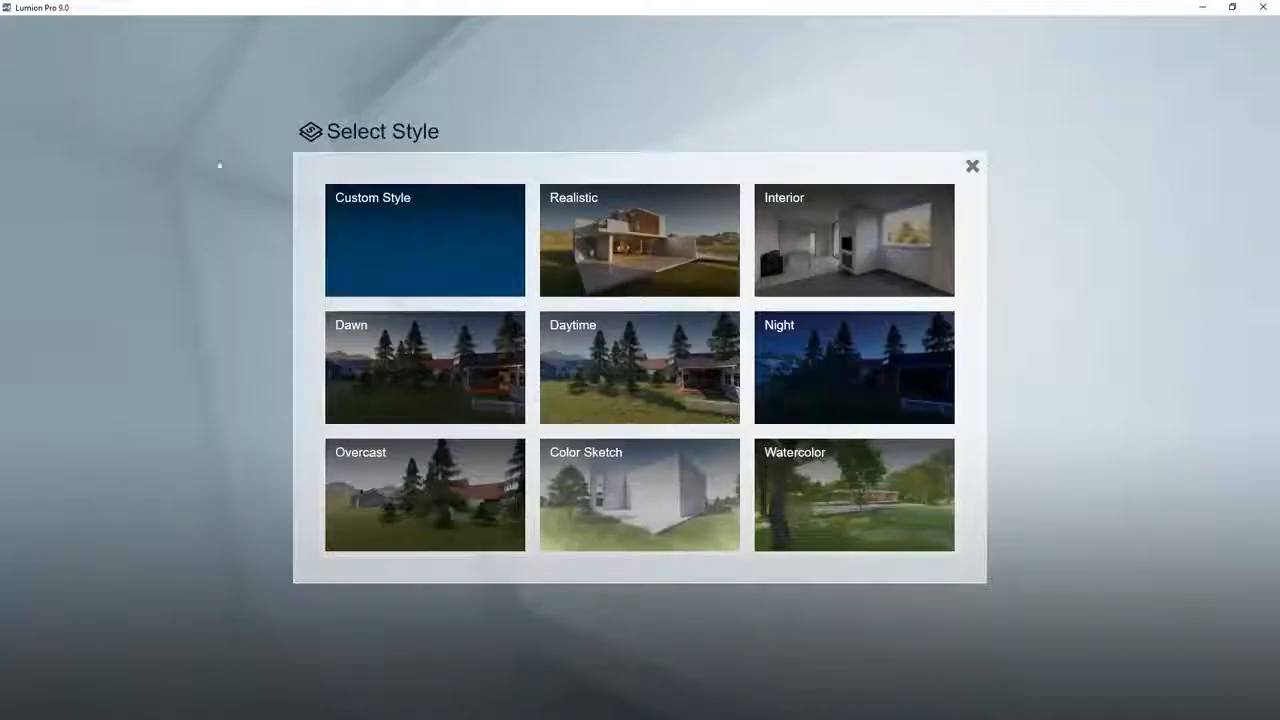
pyautogui.click(594, 341)
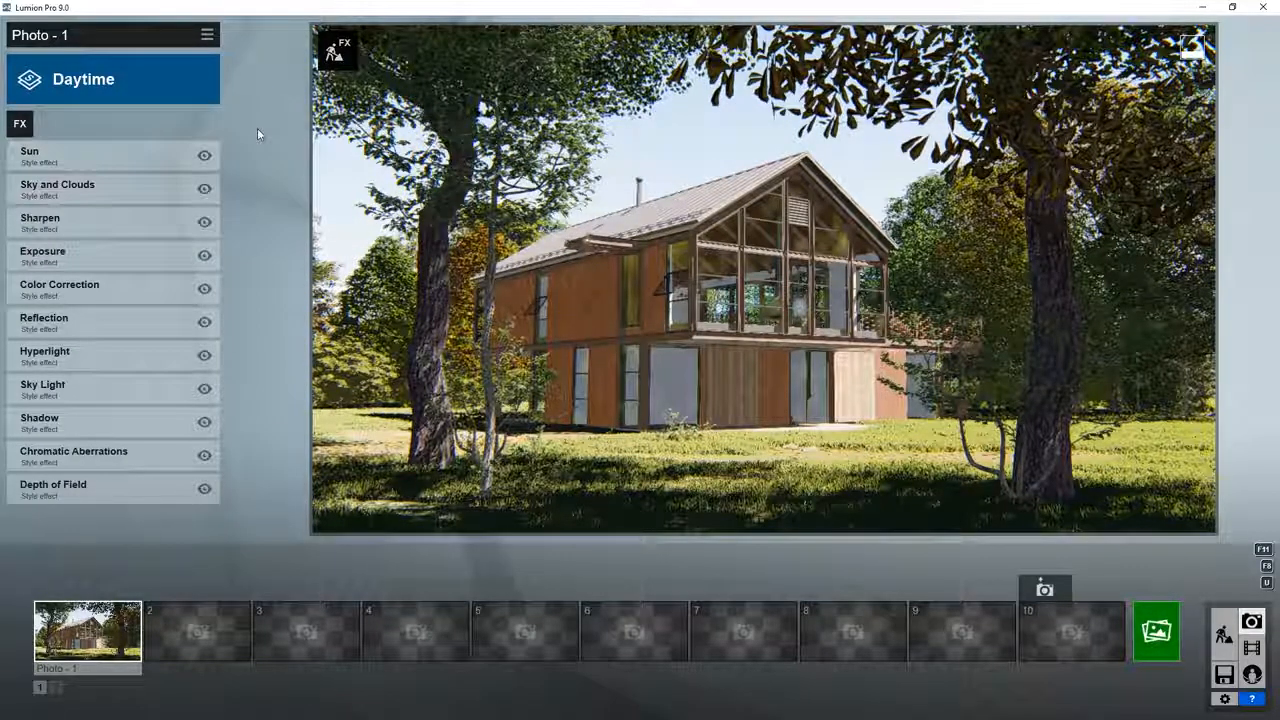
# Step: Adjust the sun height and sun heading in the Daytime style's Sun effect and return to the effect list
pyautogui.click(43, 162)
pyautogui.moveTo(97, 182); pyautogui.dragTo(43, 215)
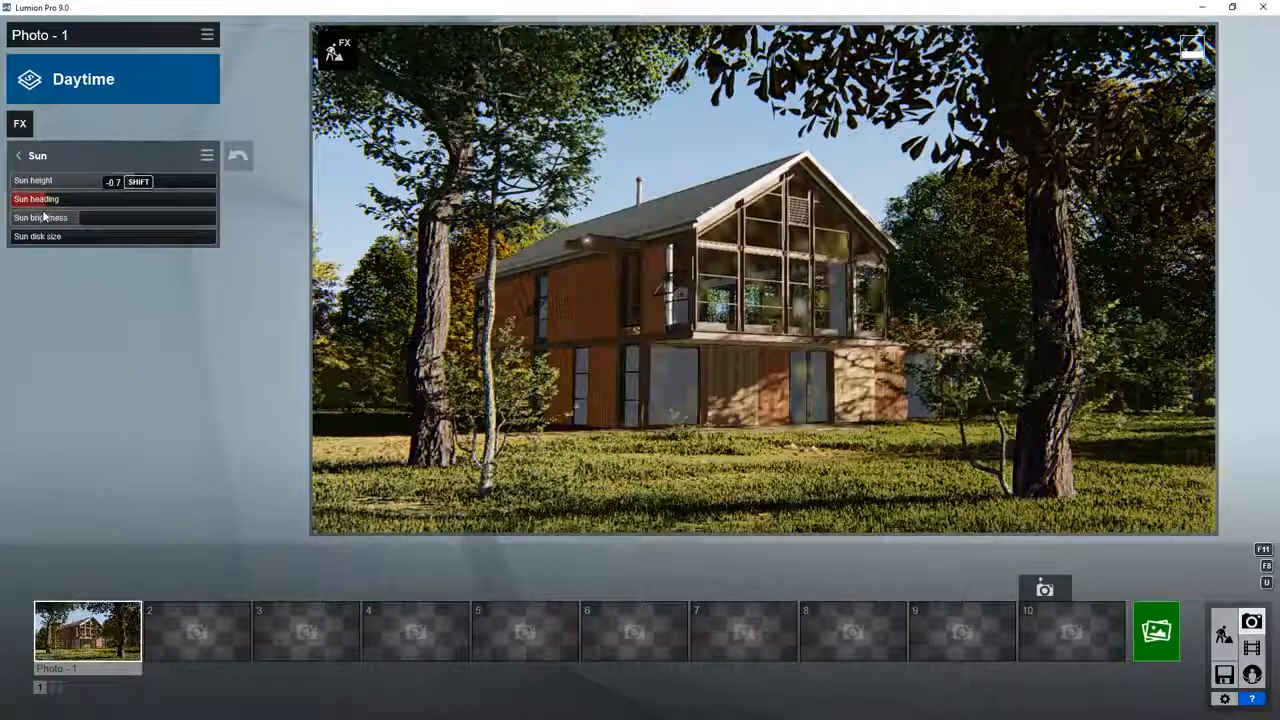
pyautogui.click(18, 155)
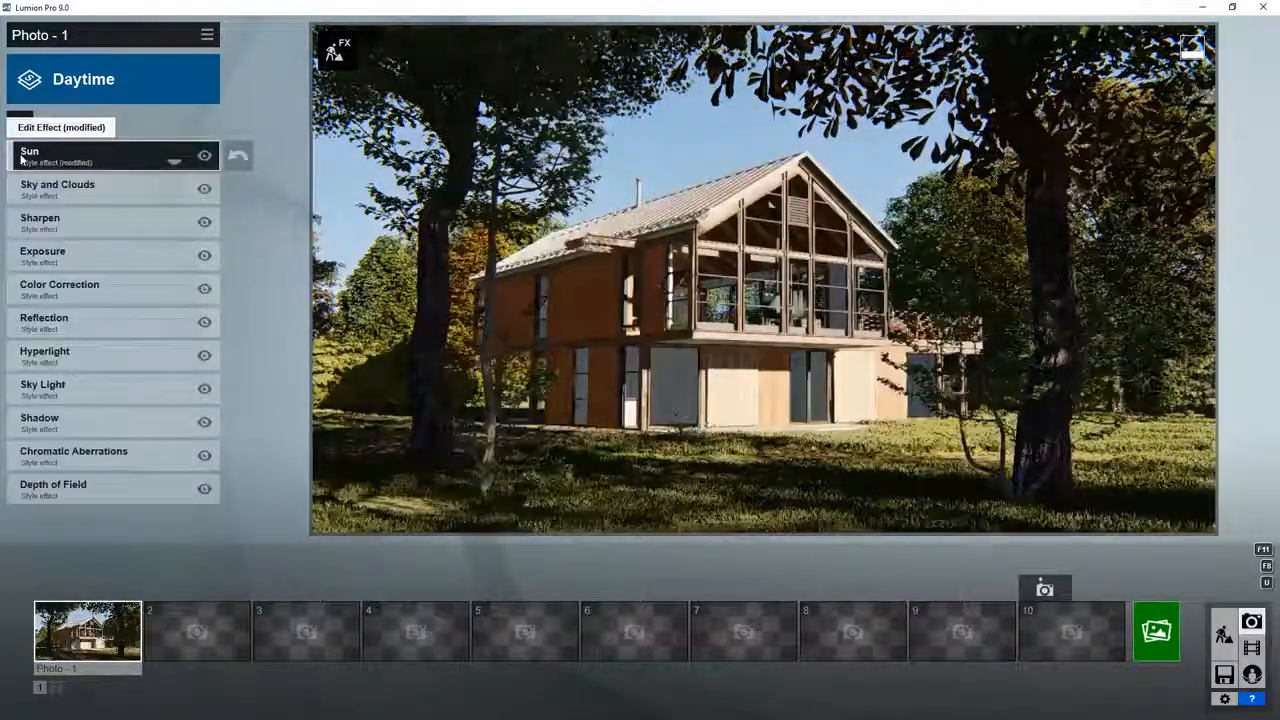
# Step: Disable the modified Sun effect and restore it to the Daytime style's original settings
pyautogui.click(205, 157)
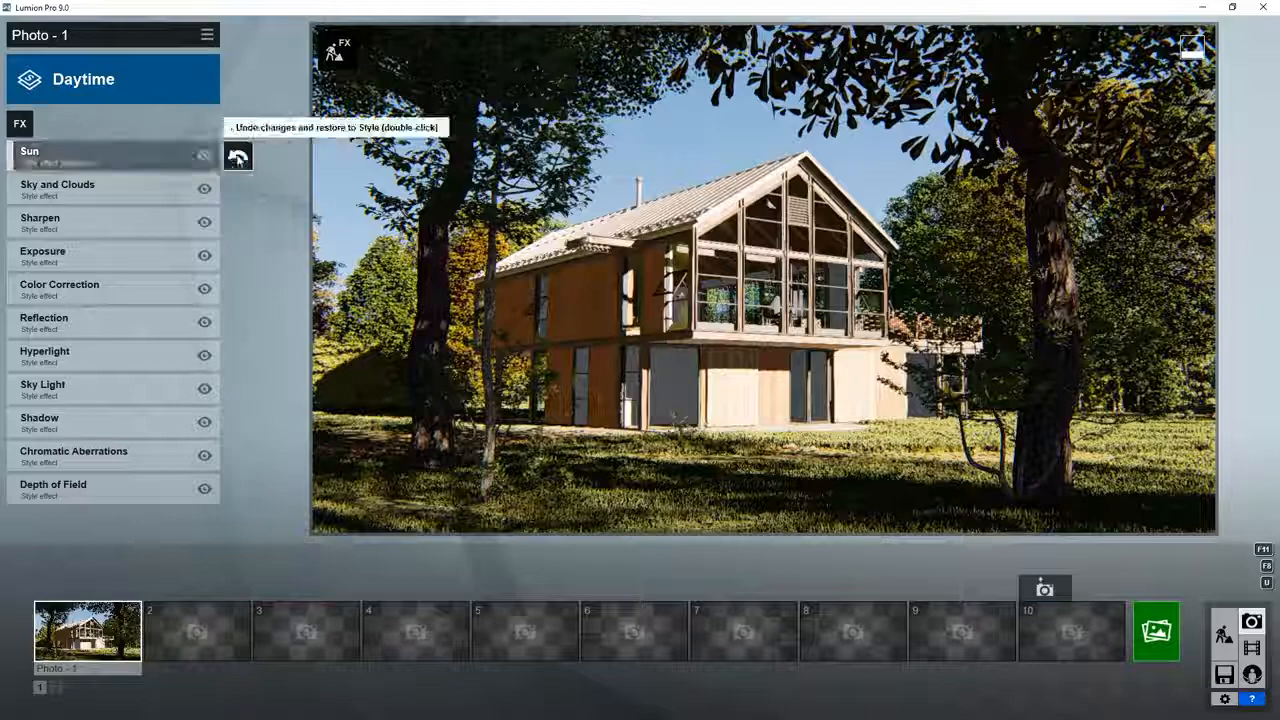
pyautogui.click(237, 157)
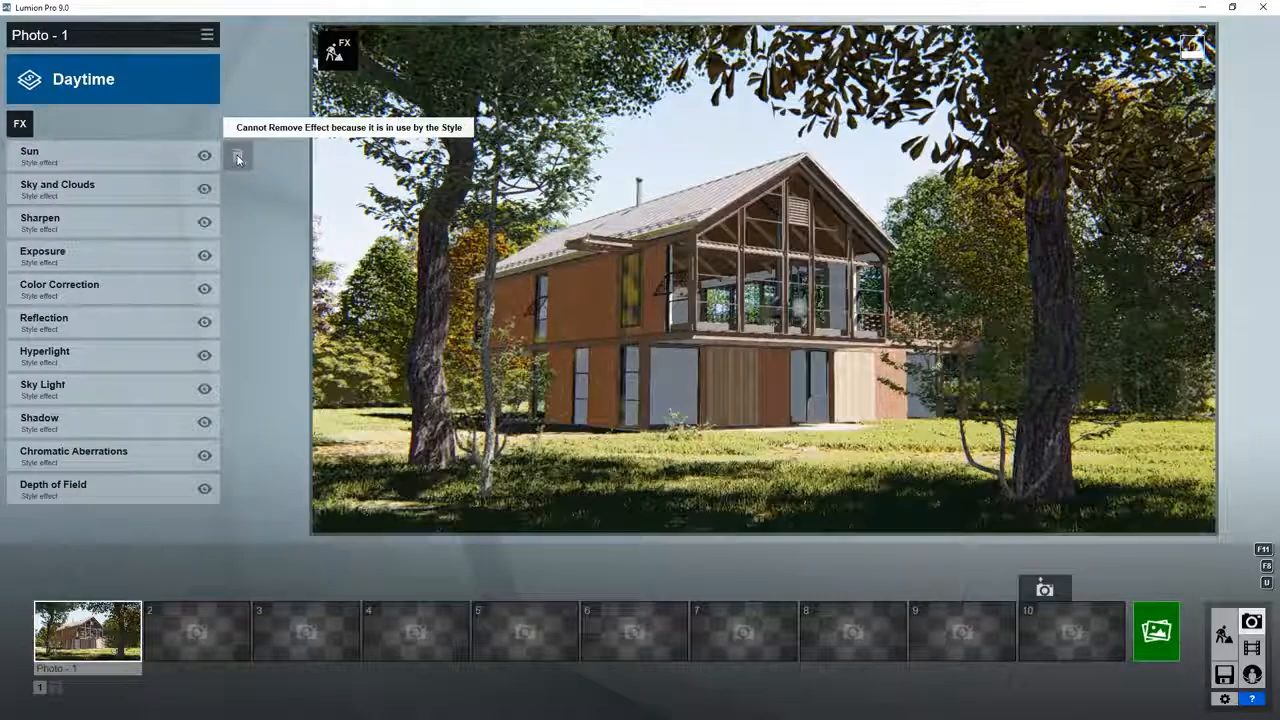
# Step: Render the Daytime-styled shot at Desktop size 1920x1080 as a JPG named house - 2
pyautogui.click(1156, 631)
pyautogui.click(507, 541)
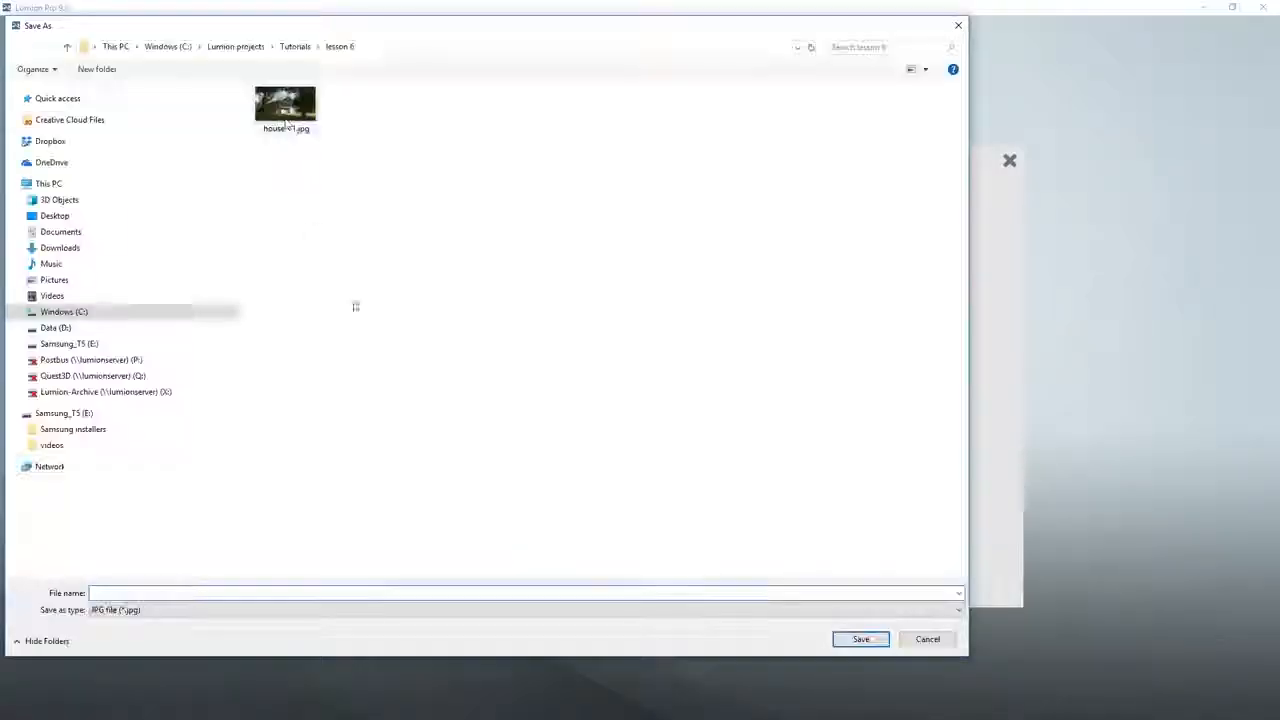
pyautogui.click(286, 106)
pyautogui.moveTo(122, 592); pyautogui.dragTo(148, 592)
pyautogui.write('2')
pyautogui.press('Return')
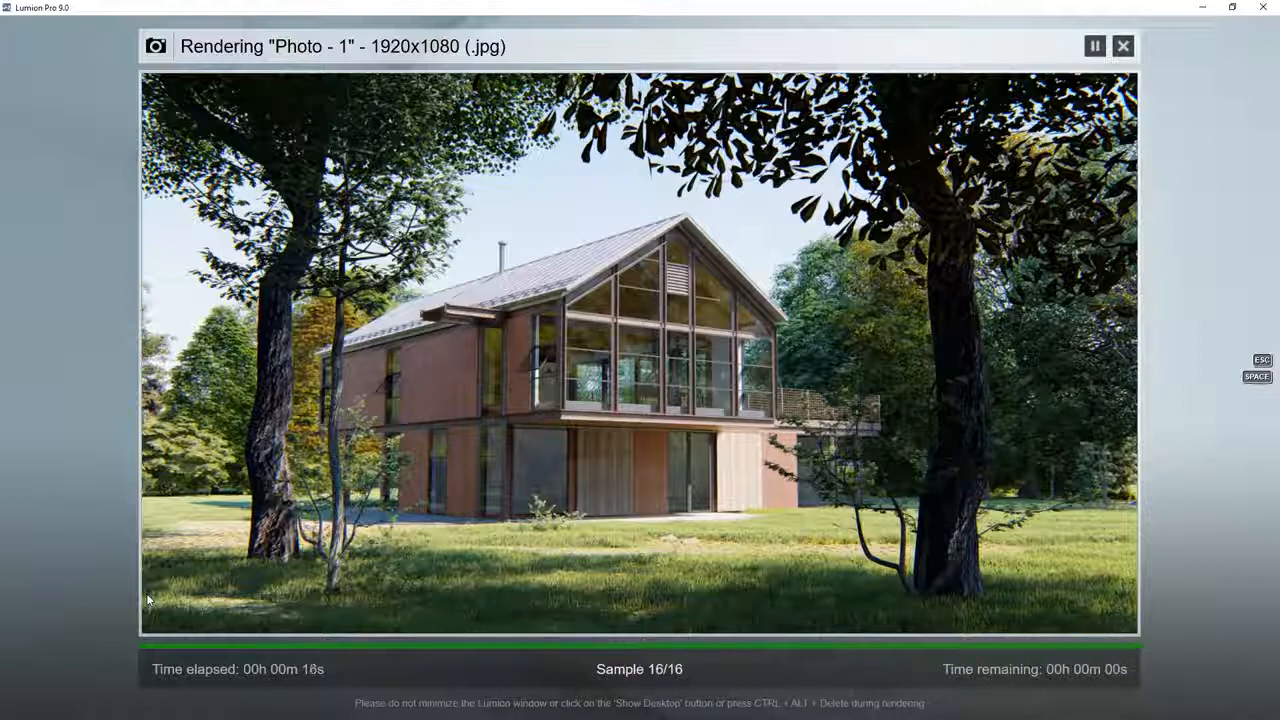
# Step: Open house - 2.jpg from the output folder and compare it with house - 1.jpg in the photo viewer
pyautogui.click(876, 618)
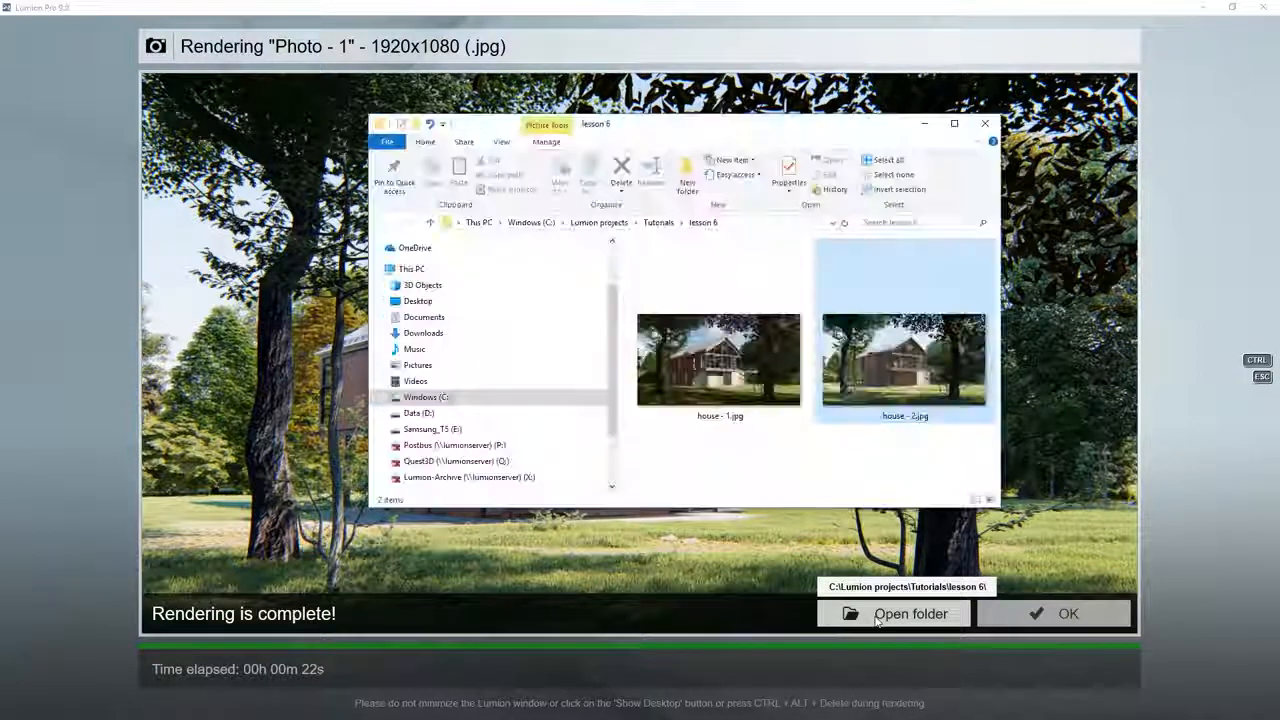
pyautogui.doubleClick(908, 361)
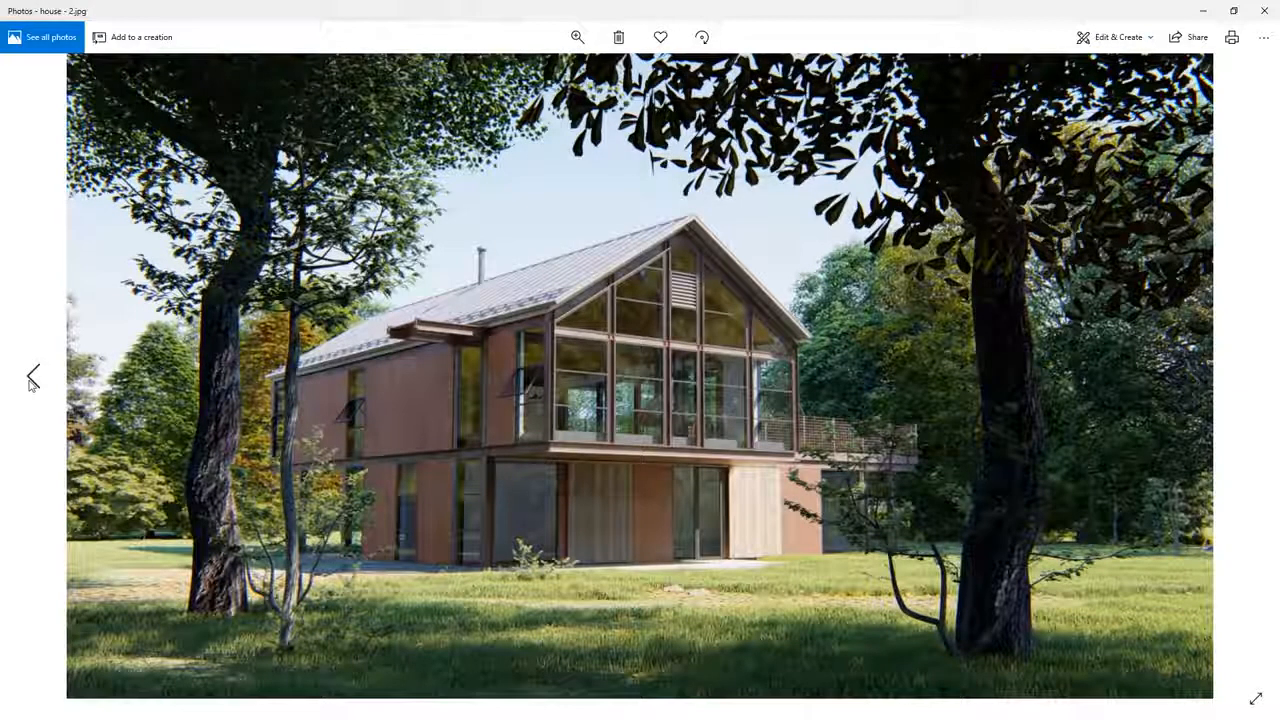
pyautogui.click(32, 379)
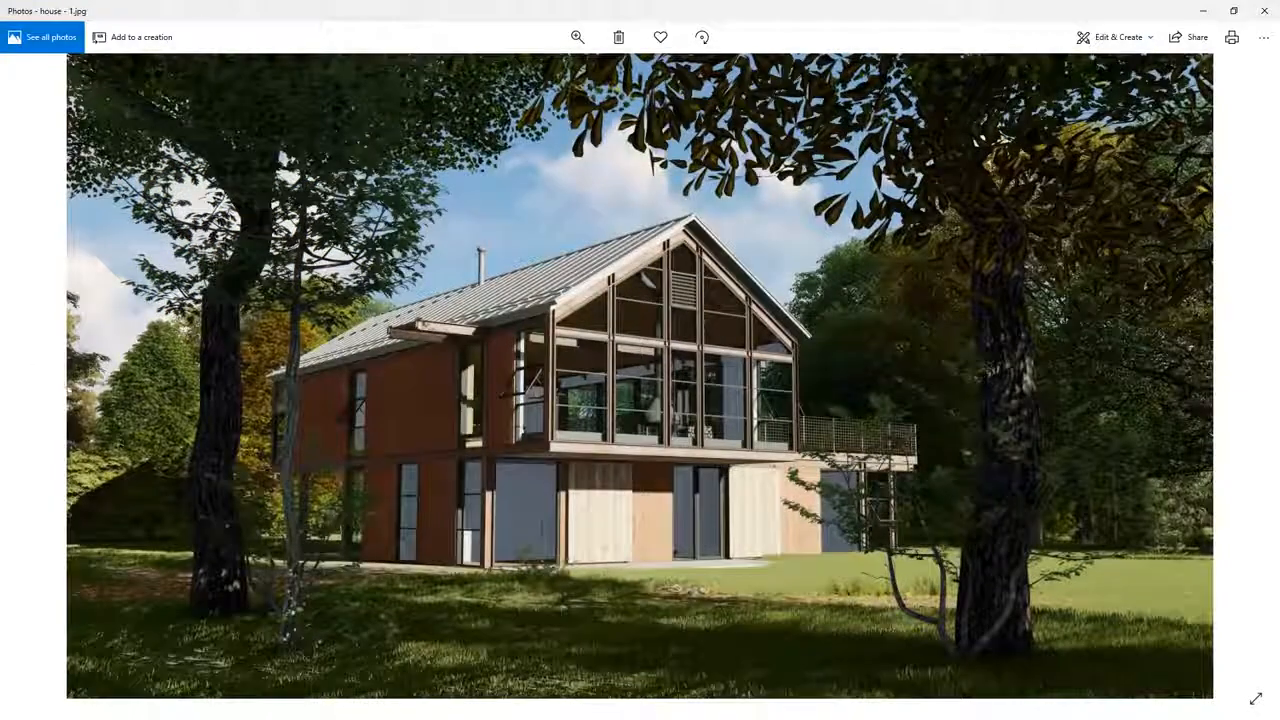
pyautogui.click(1248, 376)
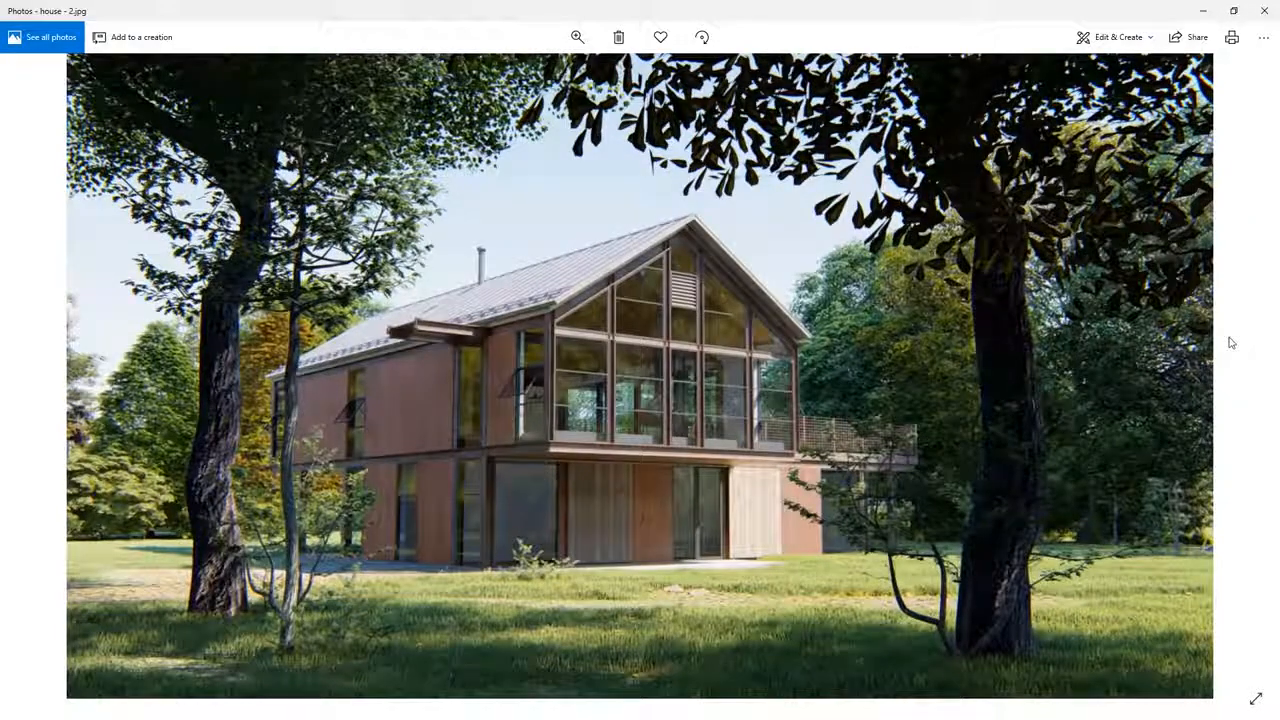
# Step: Return to Lumion, frame the house from its terrace side in the second photo slot, and store the camera
pyautogui.click(1231, 343)
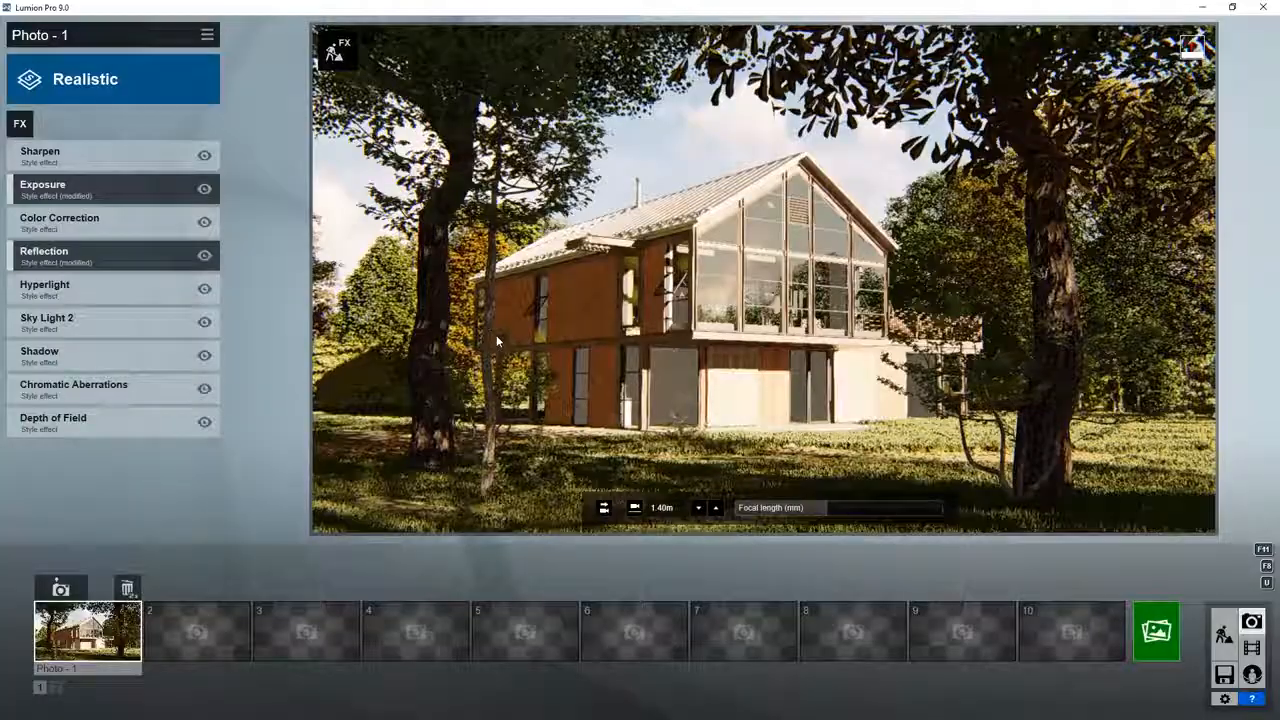
pyautogui.click(212, 636)
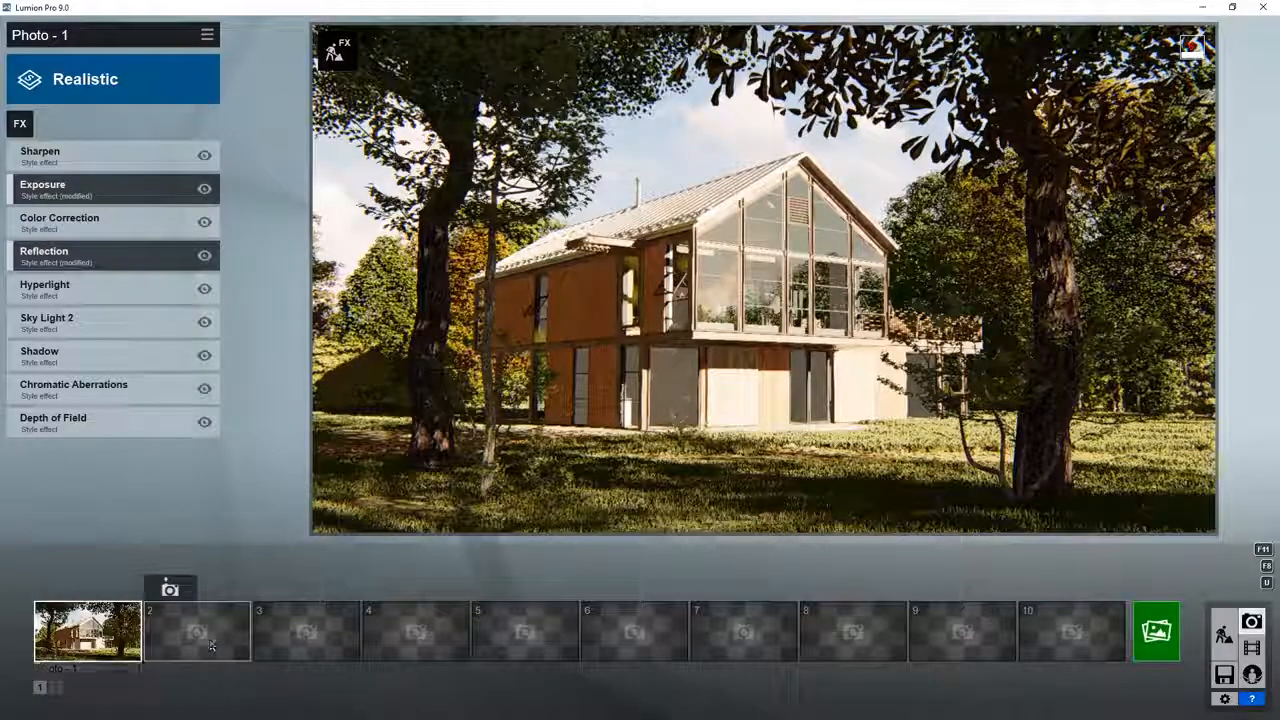
pyautogui.press('d')
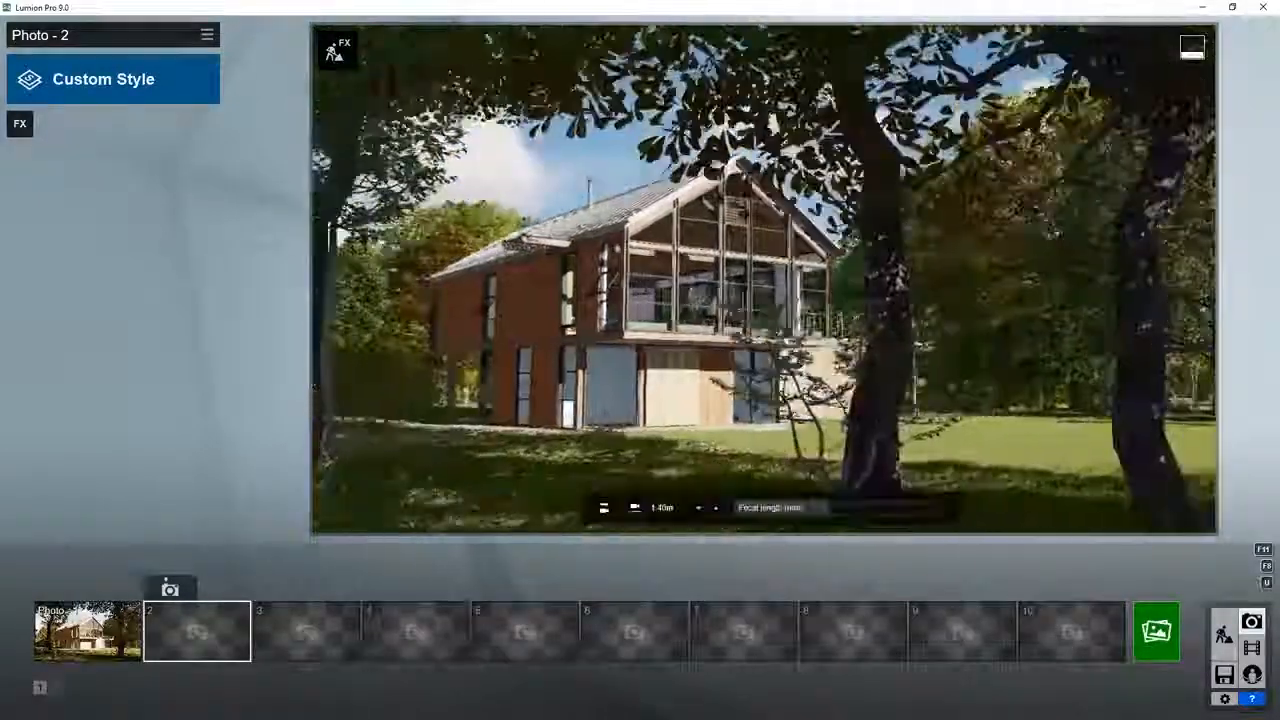
pyautogui.moveTo(900, 286); pyautogui.dragTo(757, 279, button='right')
pyautogui.press('d')
pyautogui.press('d')
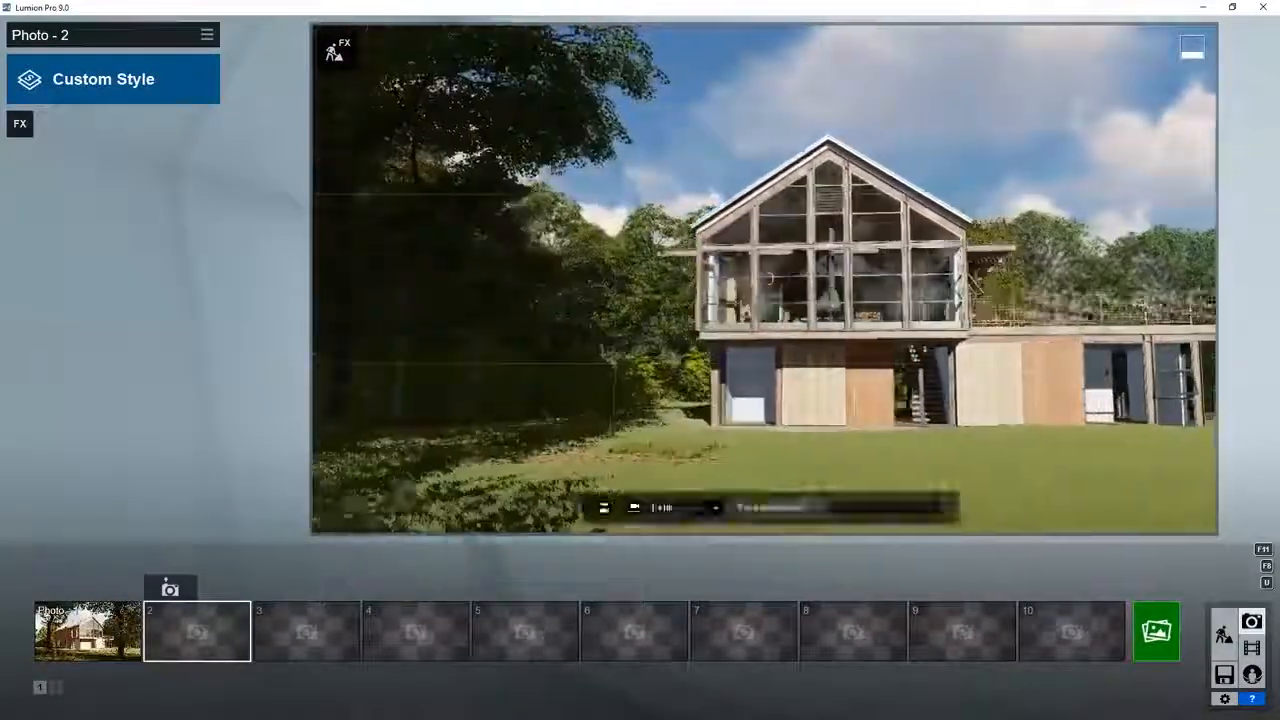
pyautogui.press('d')
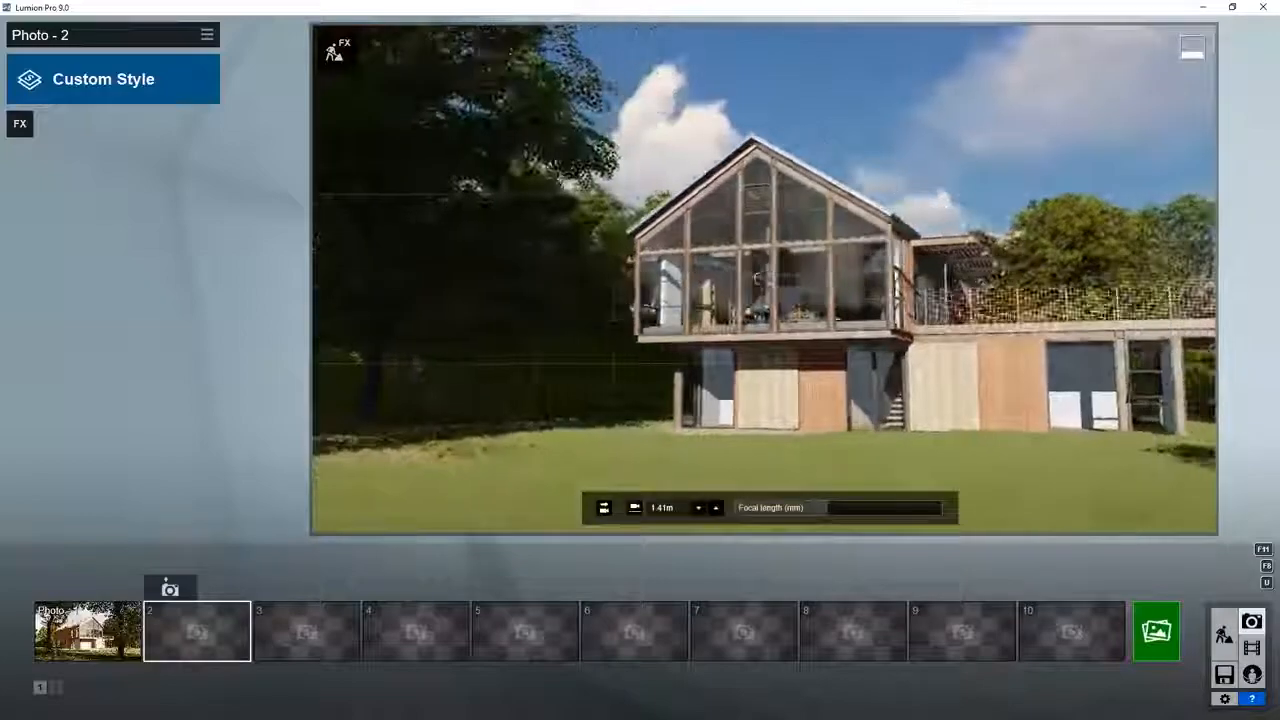
pyautogui.press('d')
pyautogui.moveTo(763, 279); pyautogui.dragTo(757, 279, button='right')
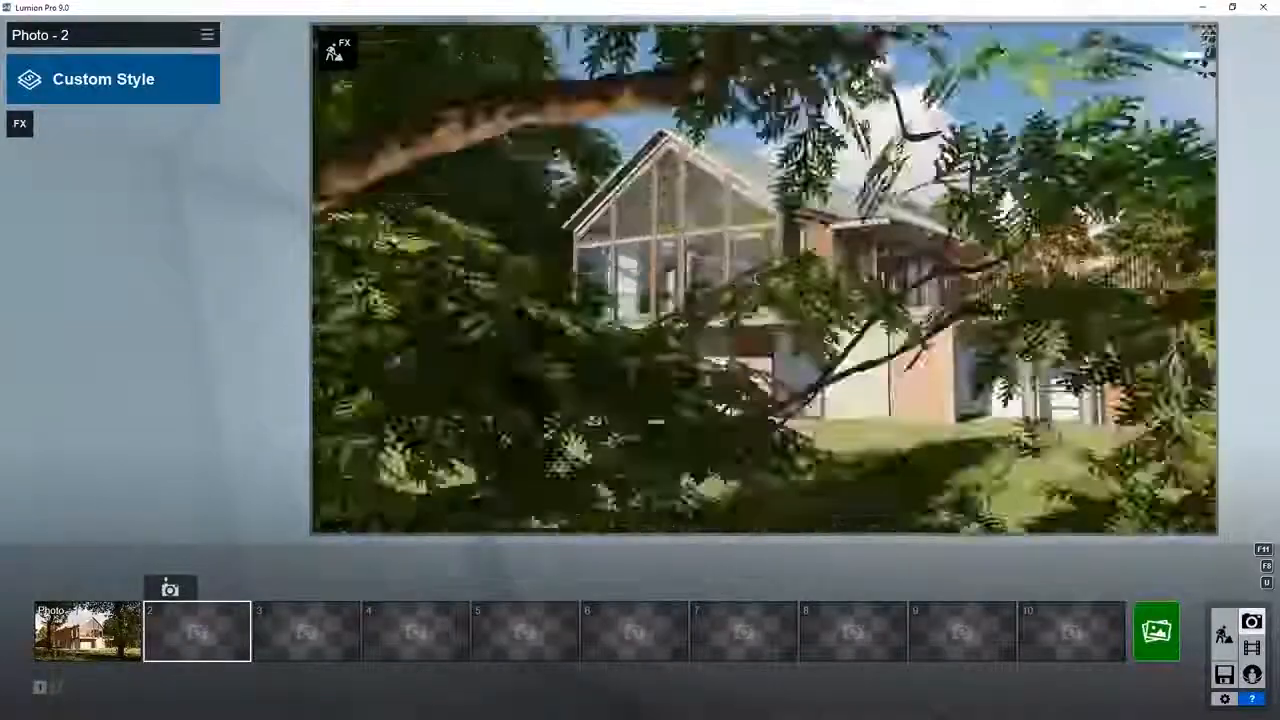
pyautogui.press('d')
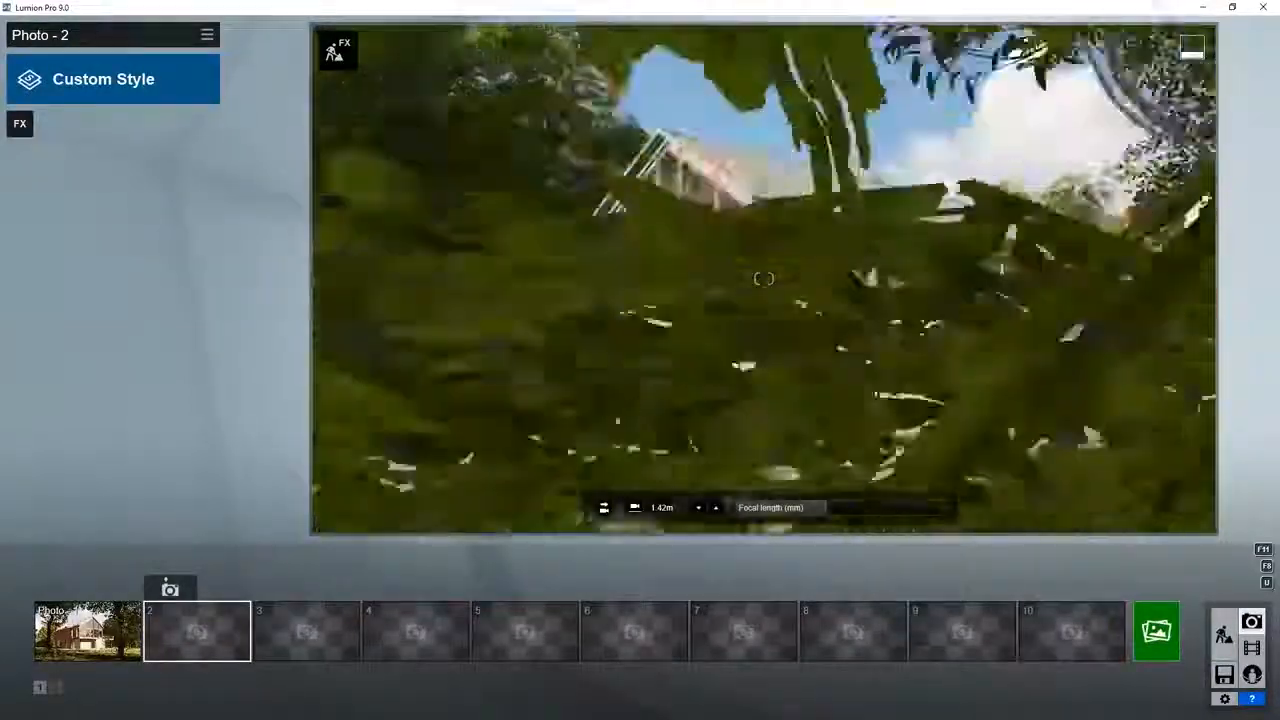
pyautogui.press('w')
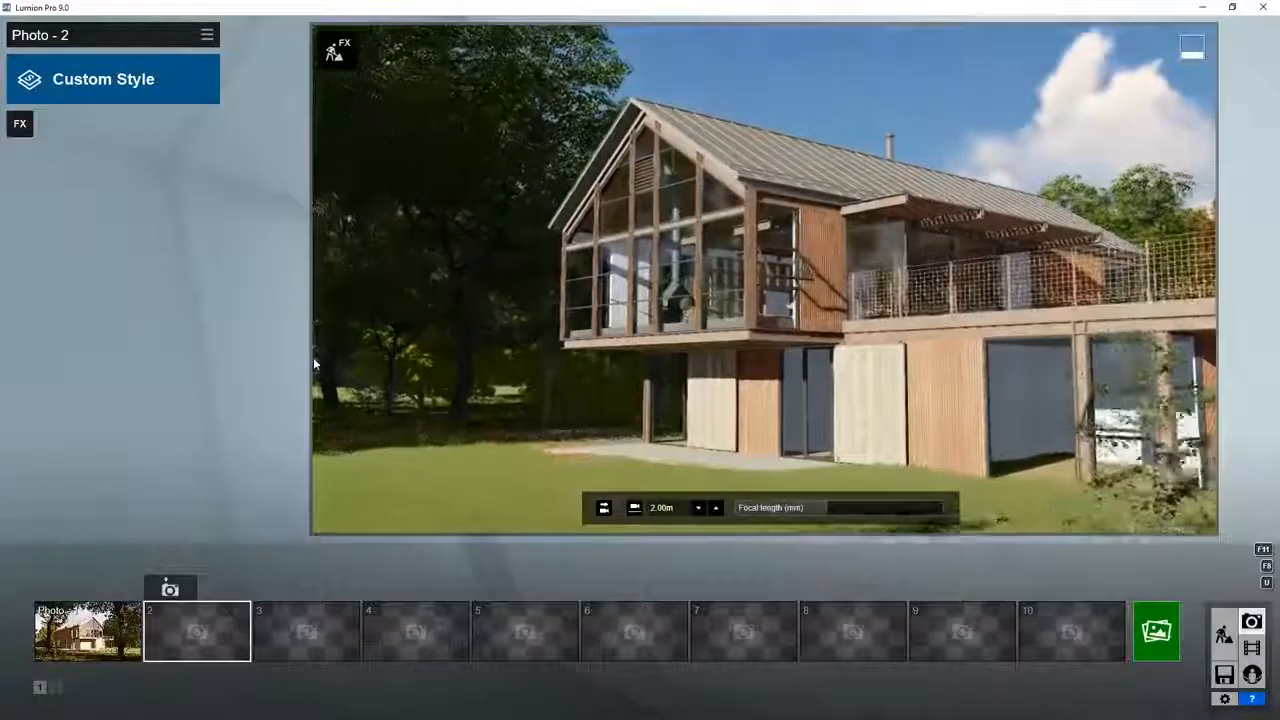
pyautogui.press('q')
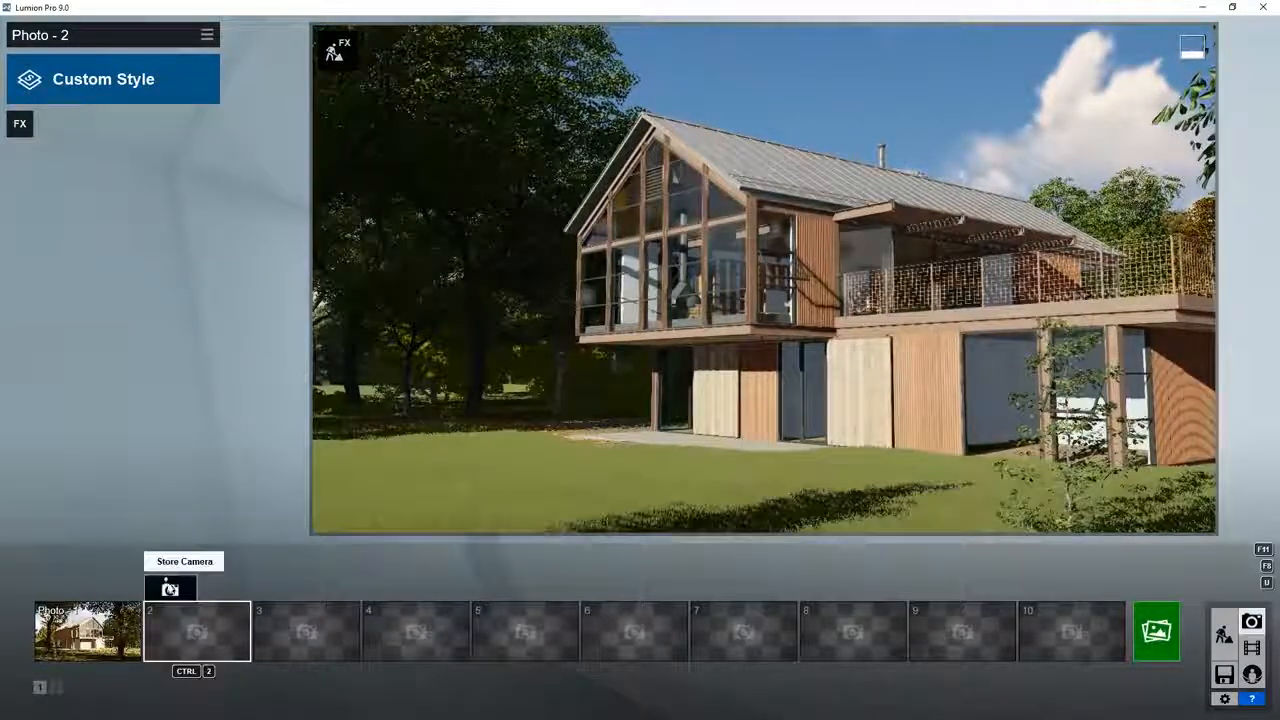
pyautogui.click(170, 588)
# Step: Apply the Realistic style to the second photo
pyautogui.click(172, 88)
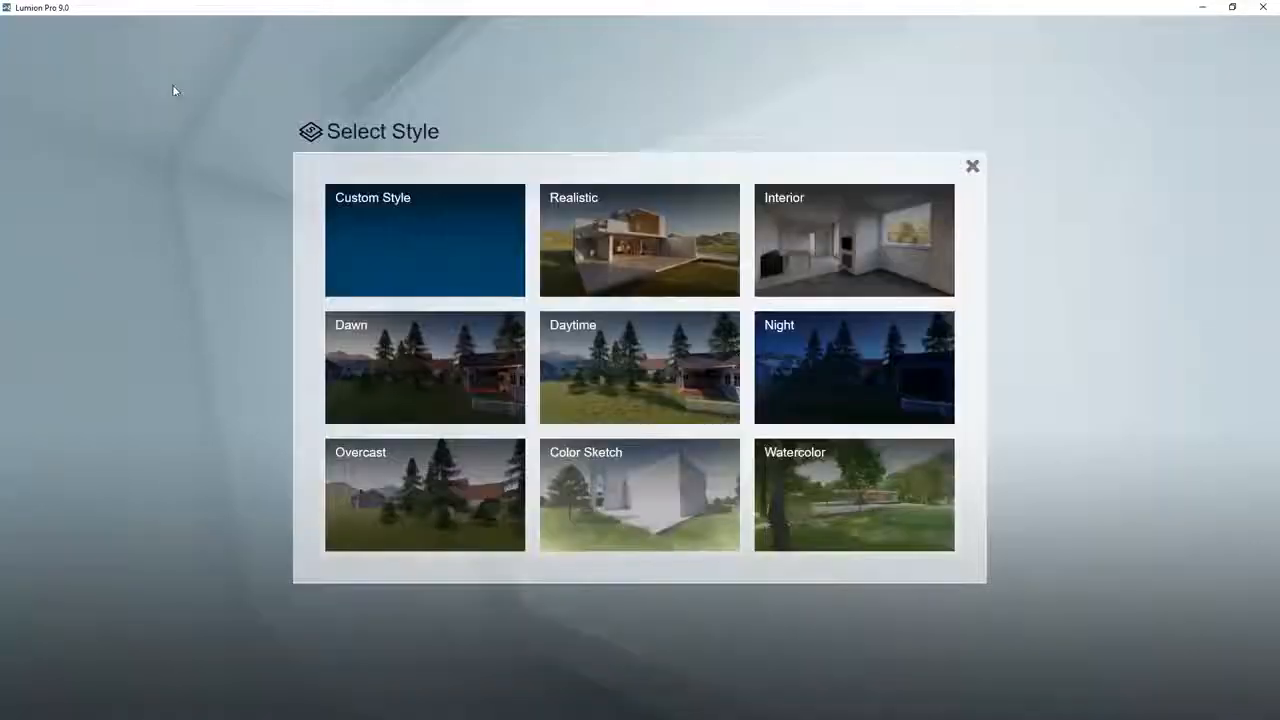
pyautogui.click(631, 219)
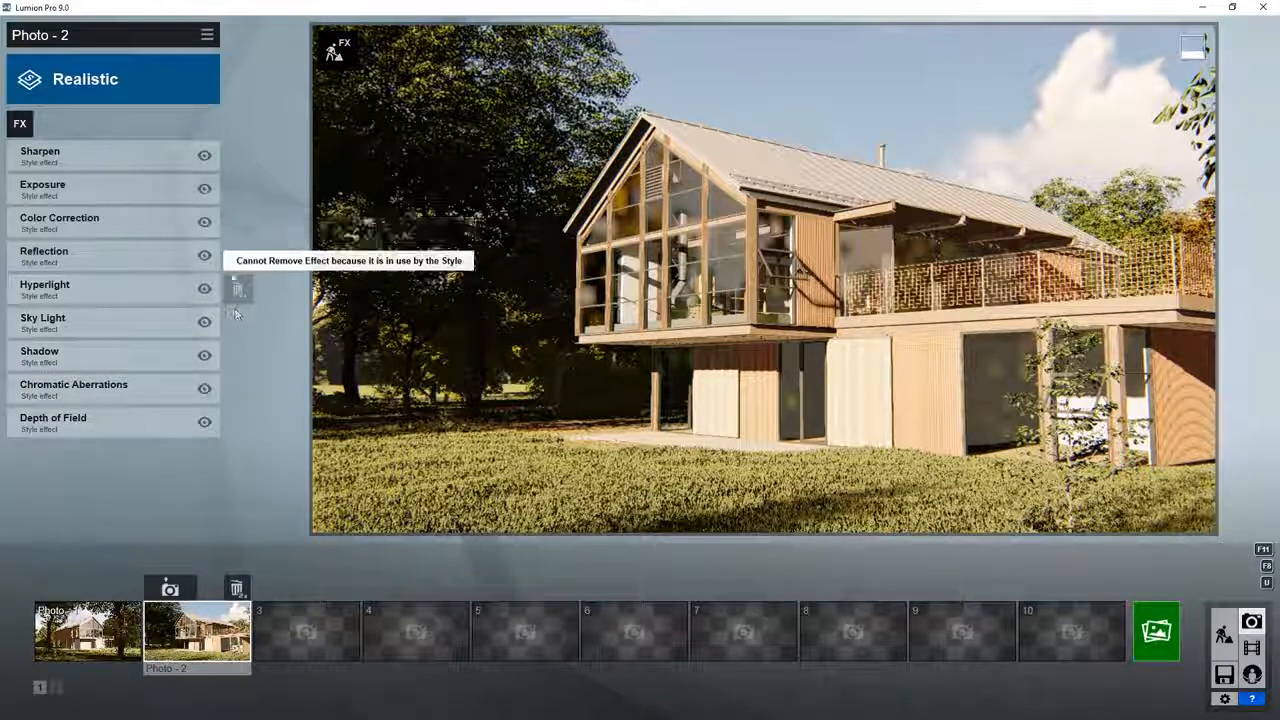
# Step: Disable and re-enable the Color Correction and Exposure effects one after the other to compare their influence on the photo
pyautogui.click(204, 223)
pyautogui.click(204, 223)
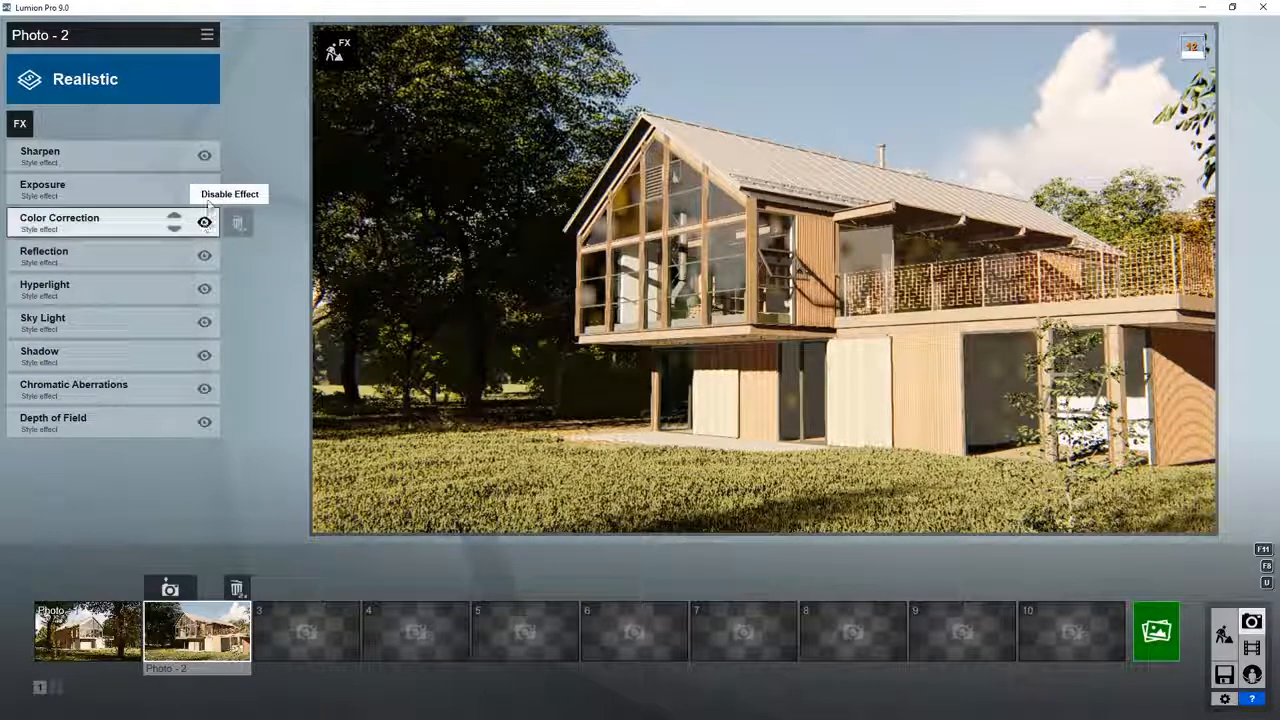
pyautogui.click(205, 190)
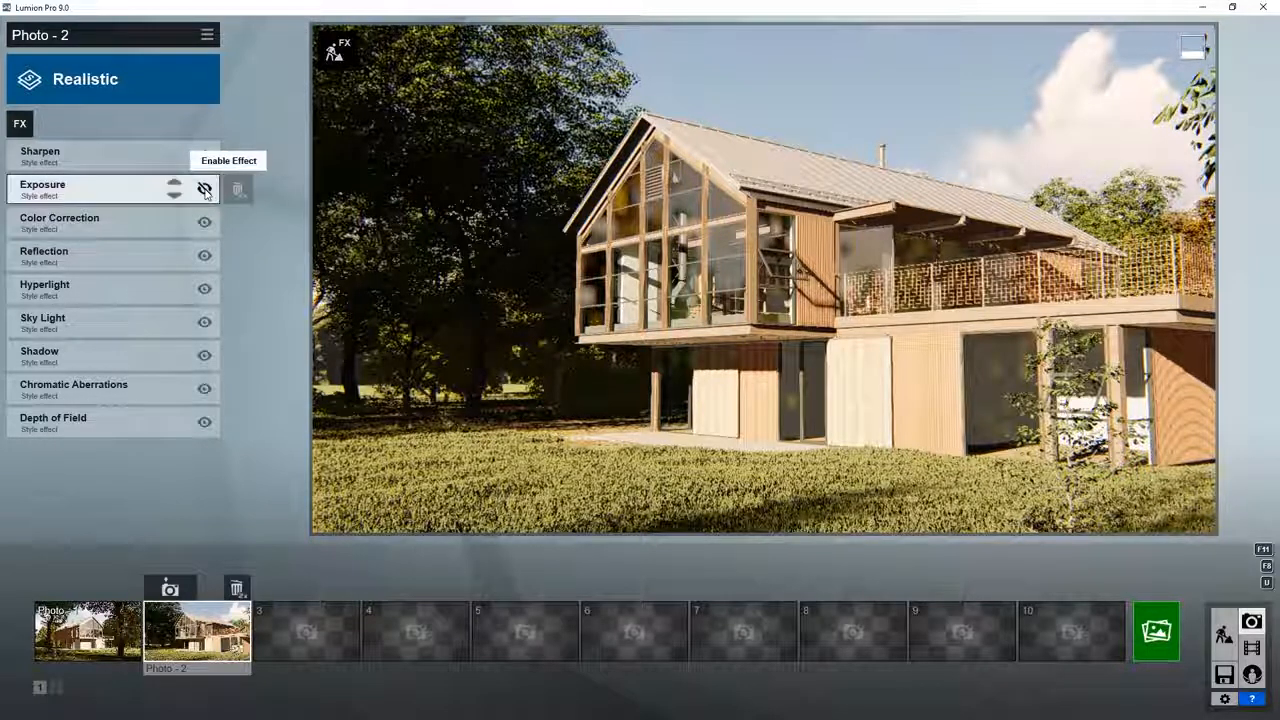
pyautogui.click(205, 190)
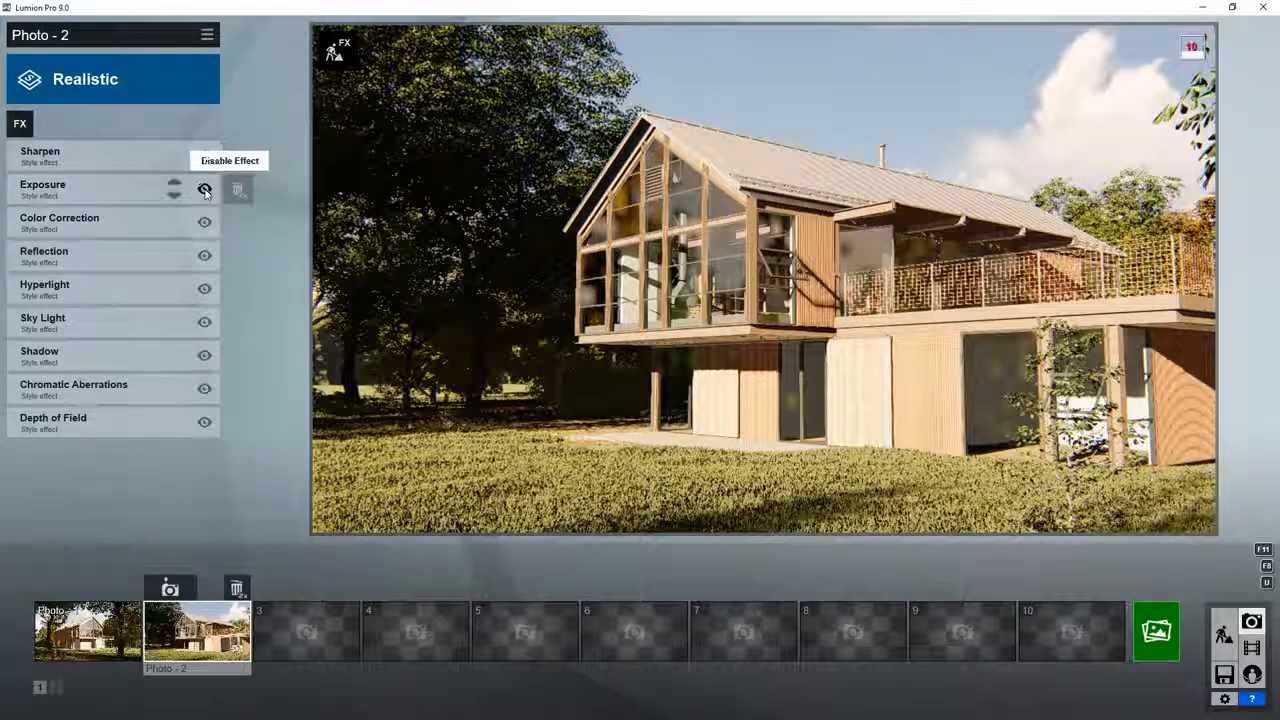
# Step: Set the Exposure effect's value to 0.5 and return to the effect list
pyautogui.click(82, 196)
pyautogui.moveTo(139, 188); pyautogui.dragTo(85, 188)
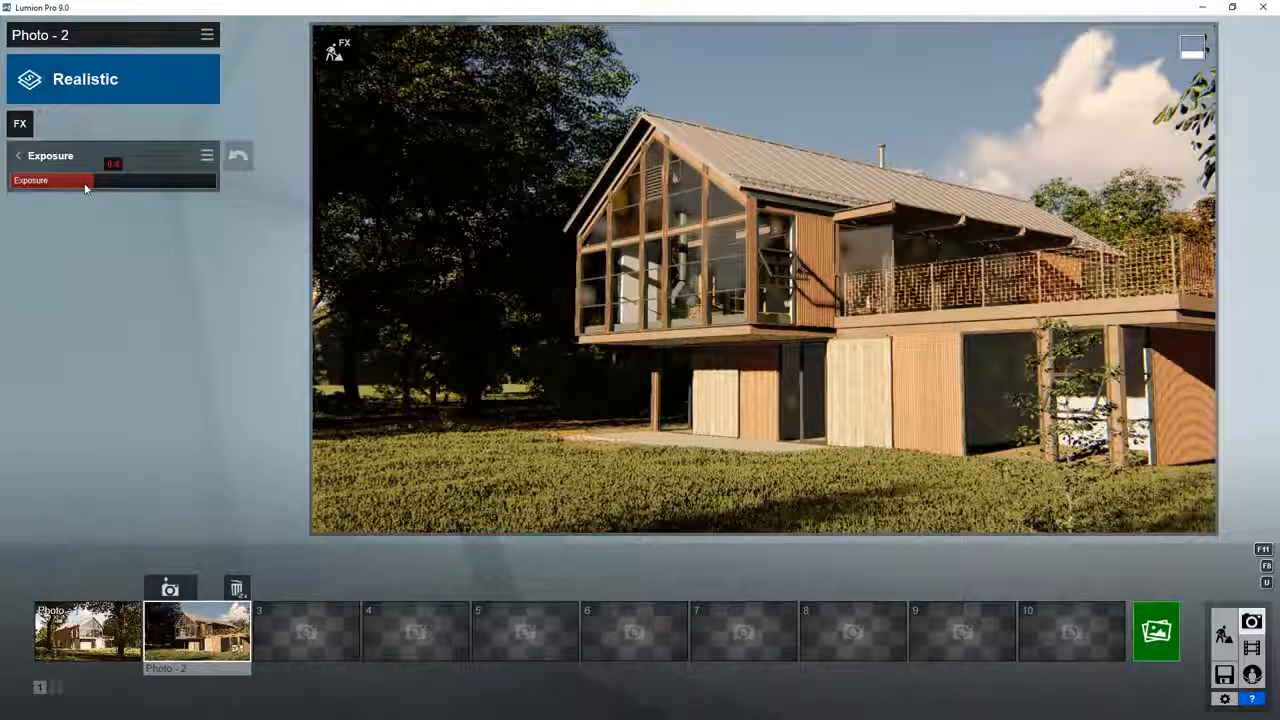
pyautogui.doubleClick(85, 188)
pyautogui.write('0.5')
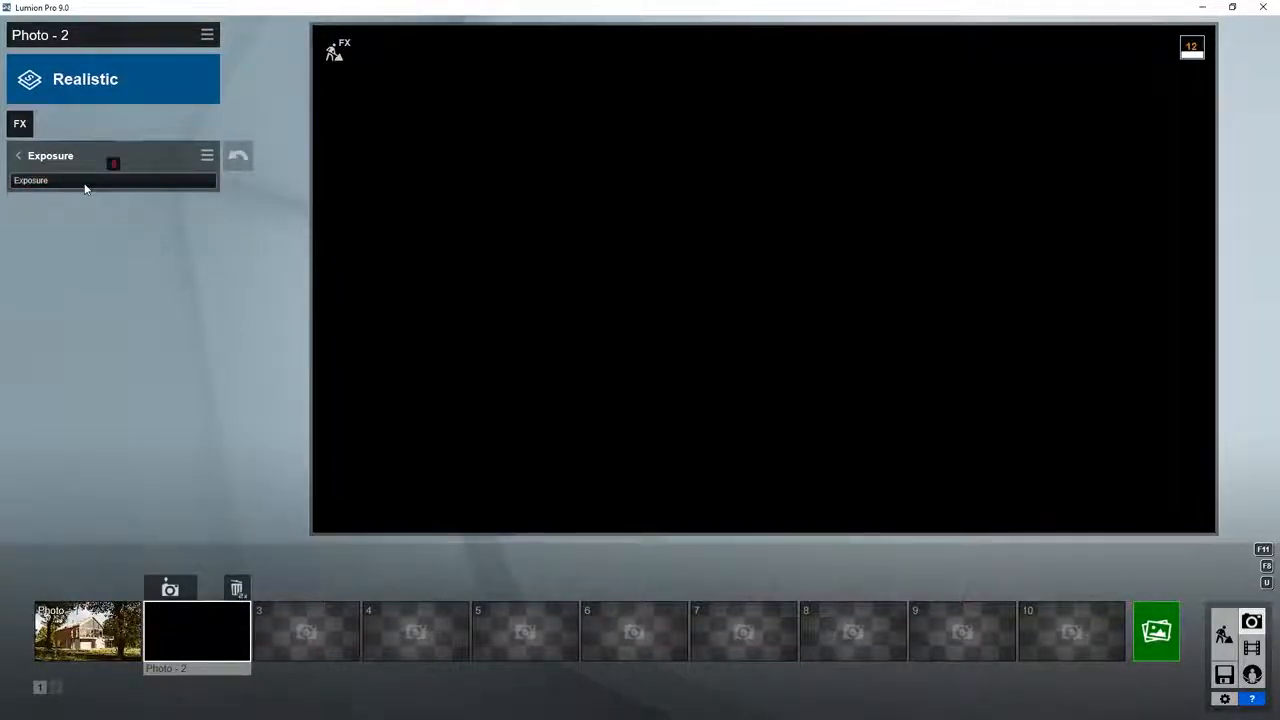
pyautogui.press('Return')
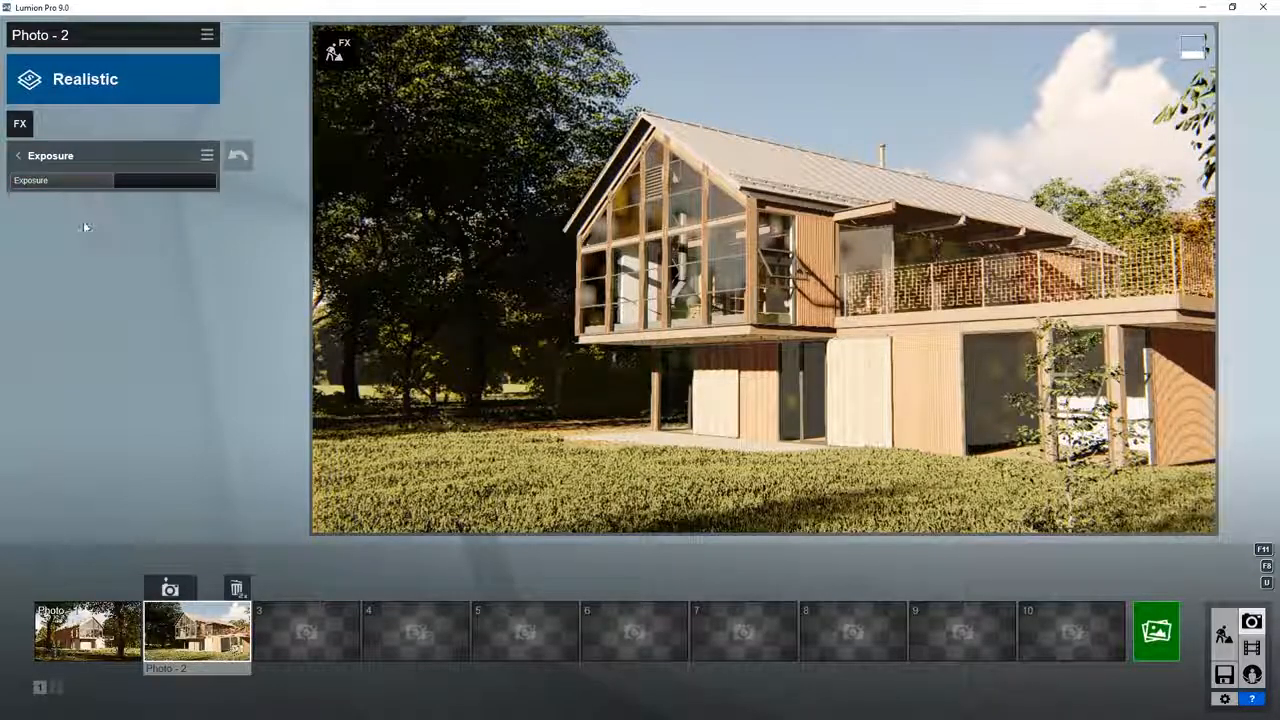
pyautogui.click(15, 159)
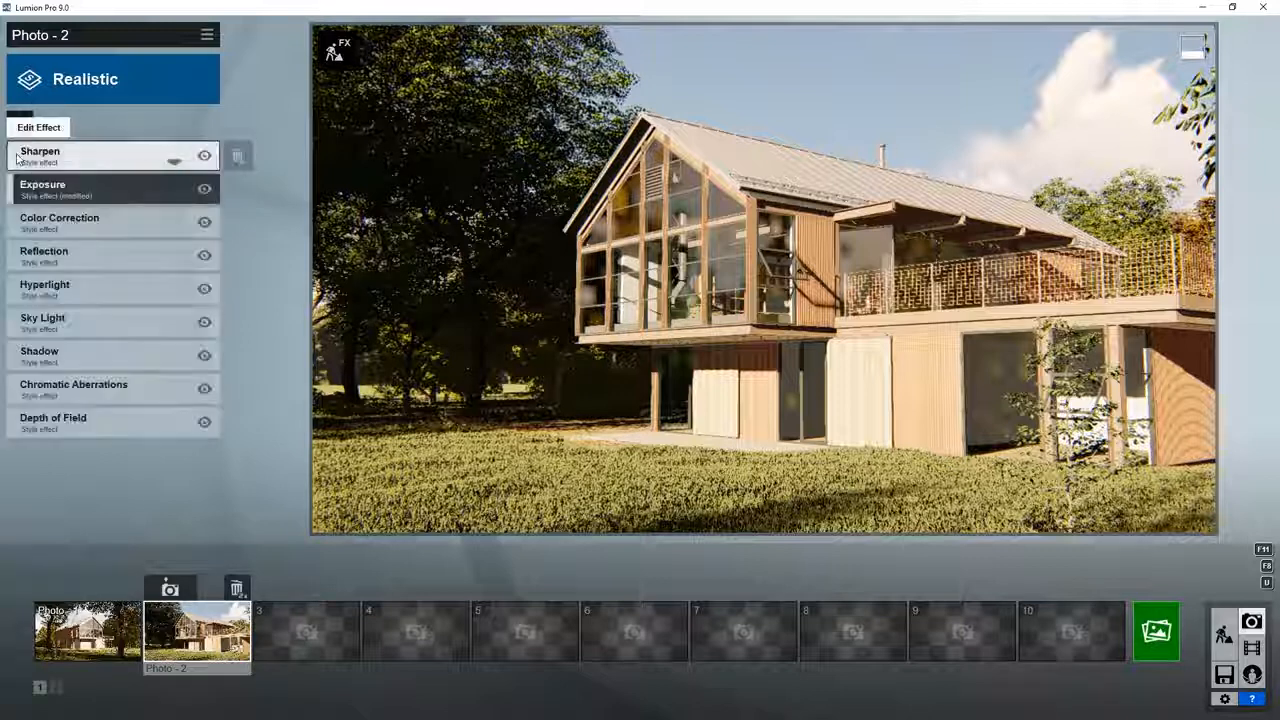
# Step: Copy the Exposure effect's settings and return to the effect list
pyautogui.click(40, 193)
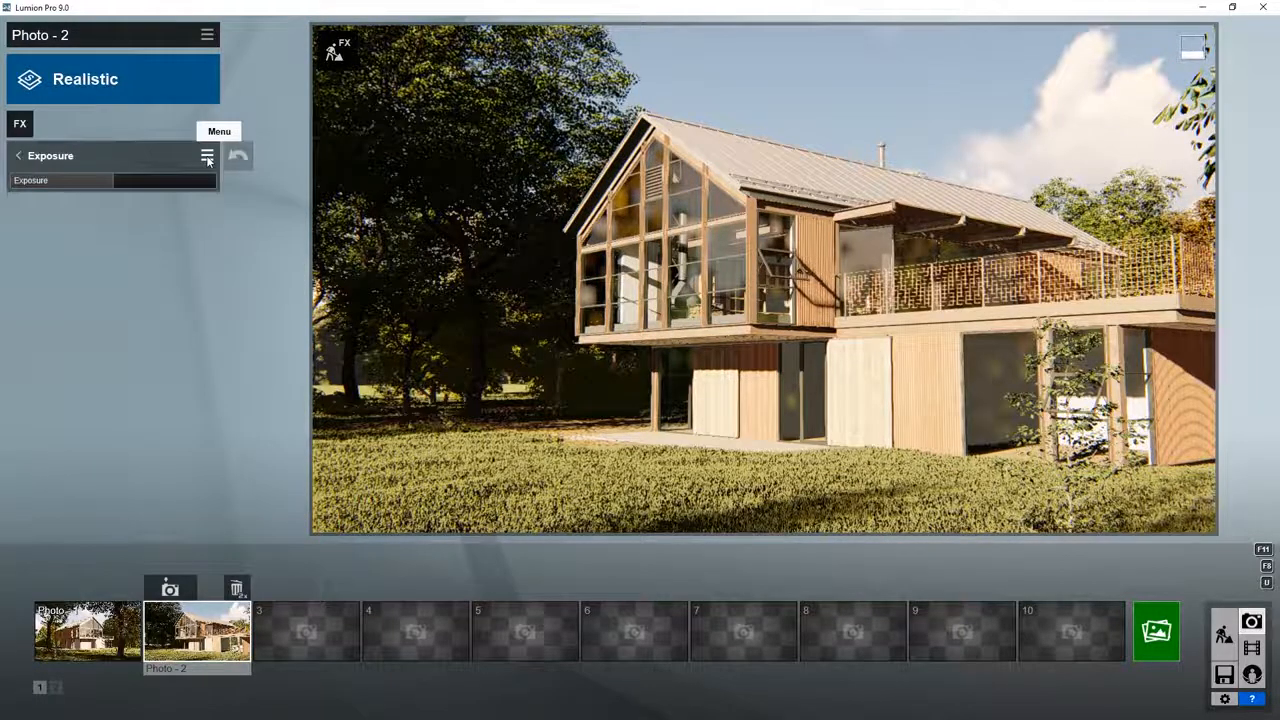
pyautogui.click(207, 157)
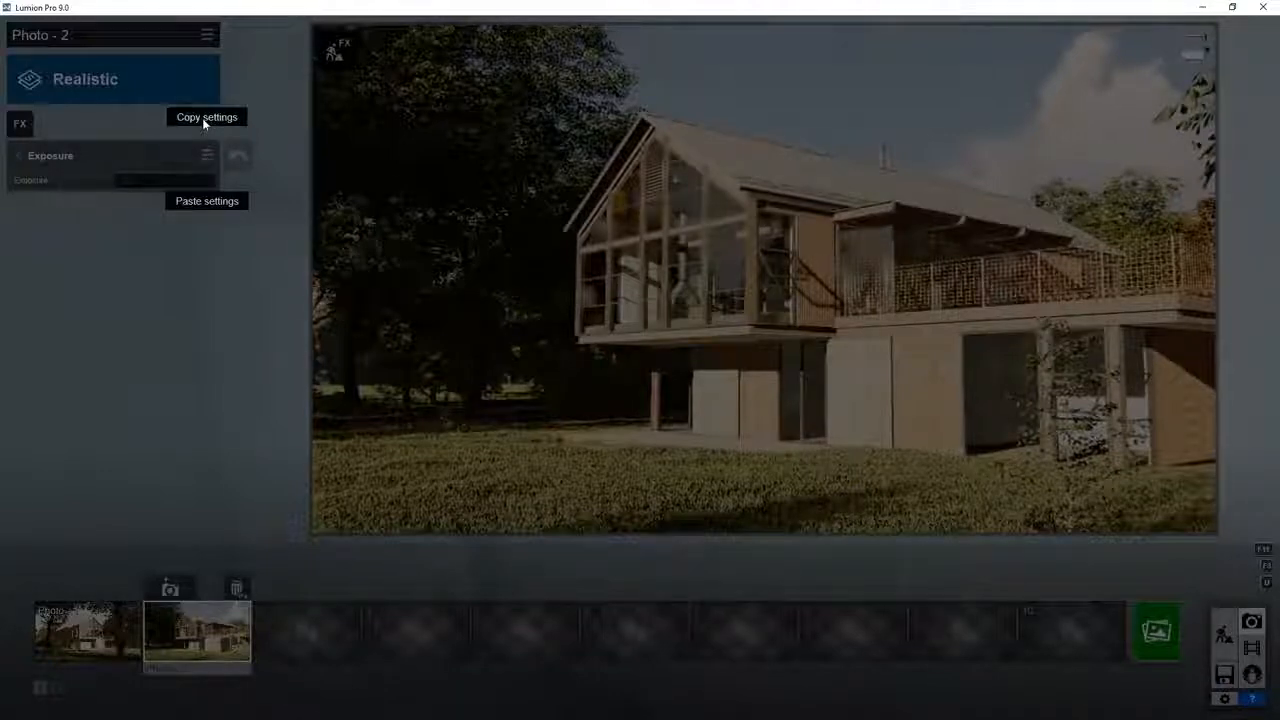
pyautogui.click(203, 118)
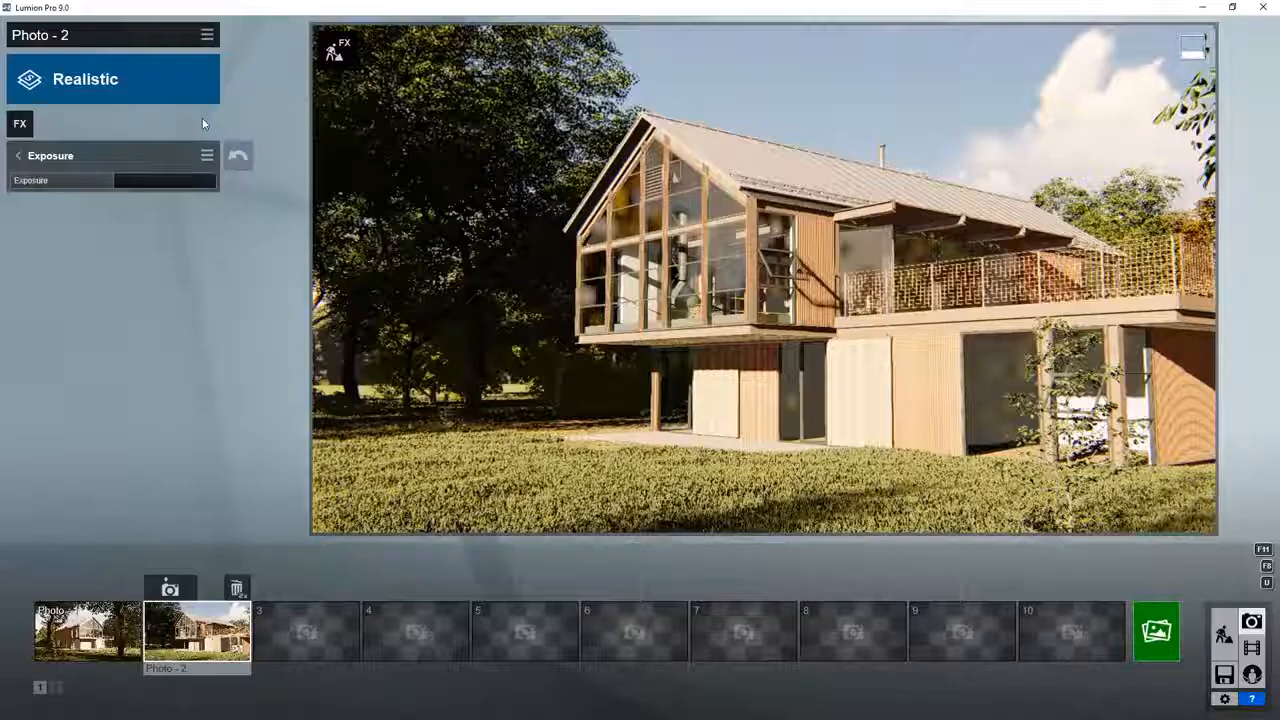
pyautogui.click(16, 158)
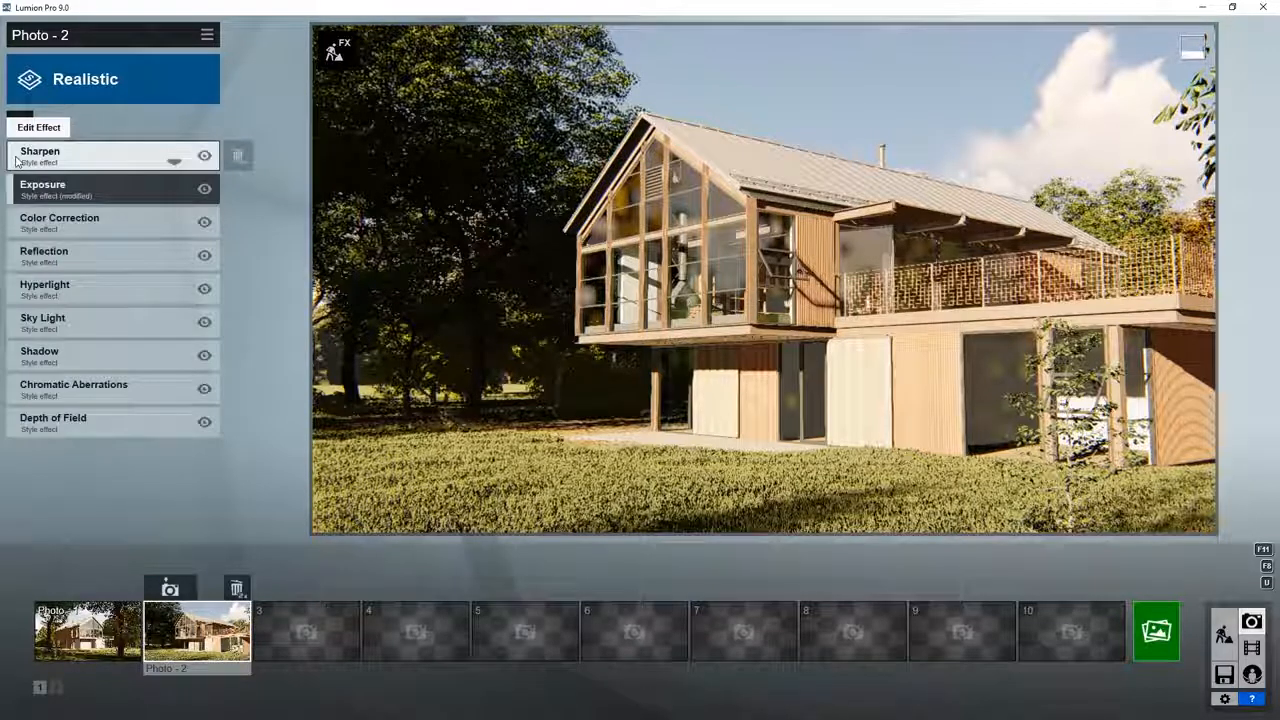
# Step: Try a different Temperature in the Color Correction effect and restore the effect to the Realistic style's settings
pyautogui.click(61, 228)
pyautogui.moveTo(112, 180); pyautogui.dragTo(140, 190)
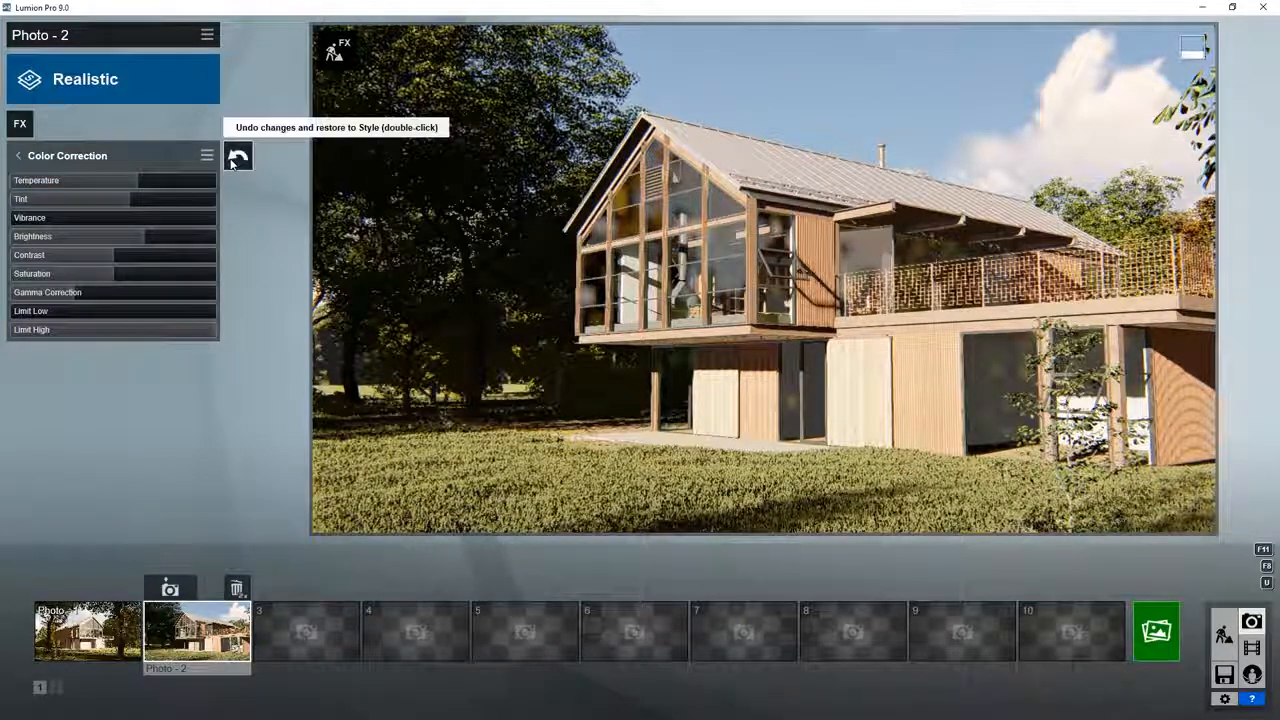
pyautogui.doubleClick(234, 158)
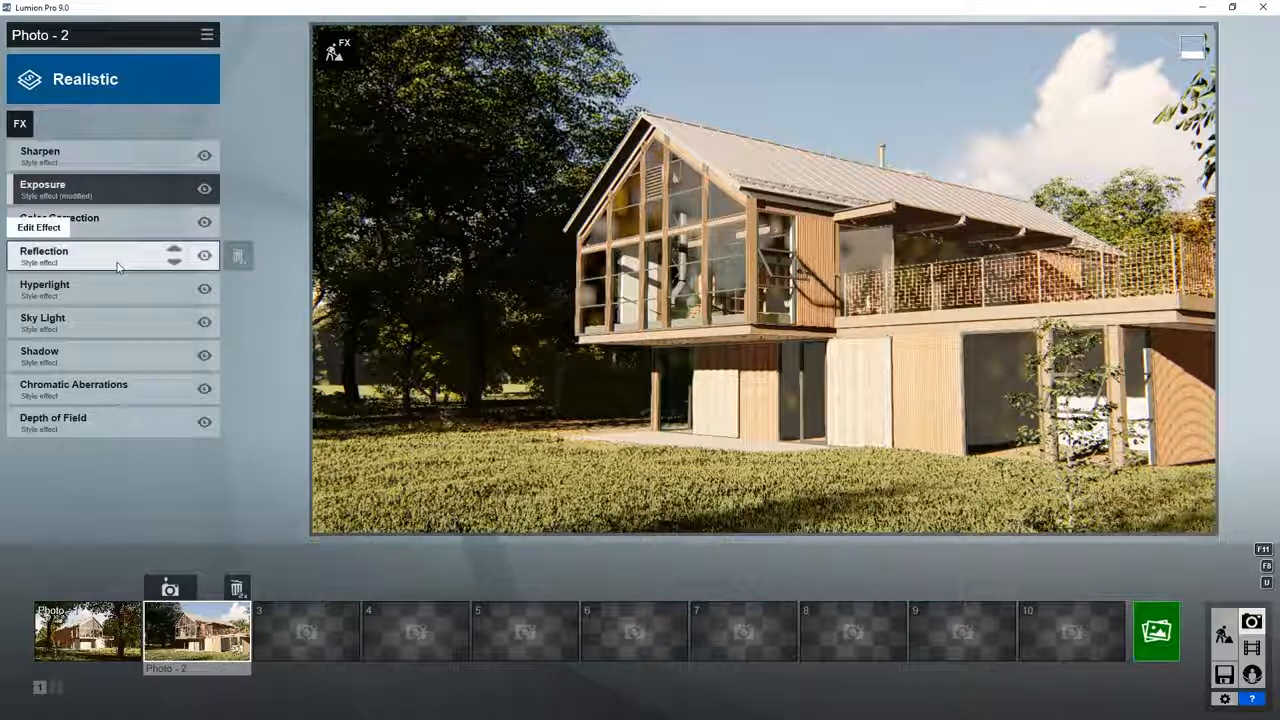
# Step: Set the Reflection effect's preview quality to High
pyautogui.click(117, 266)
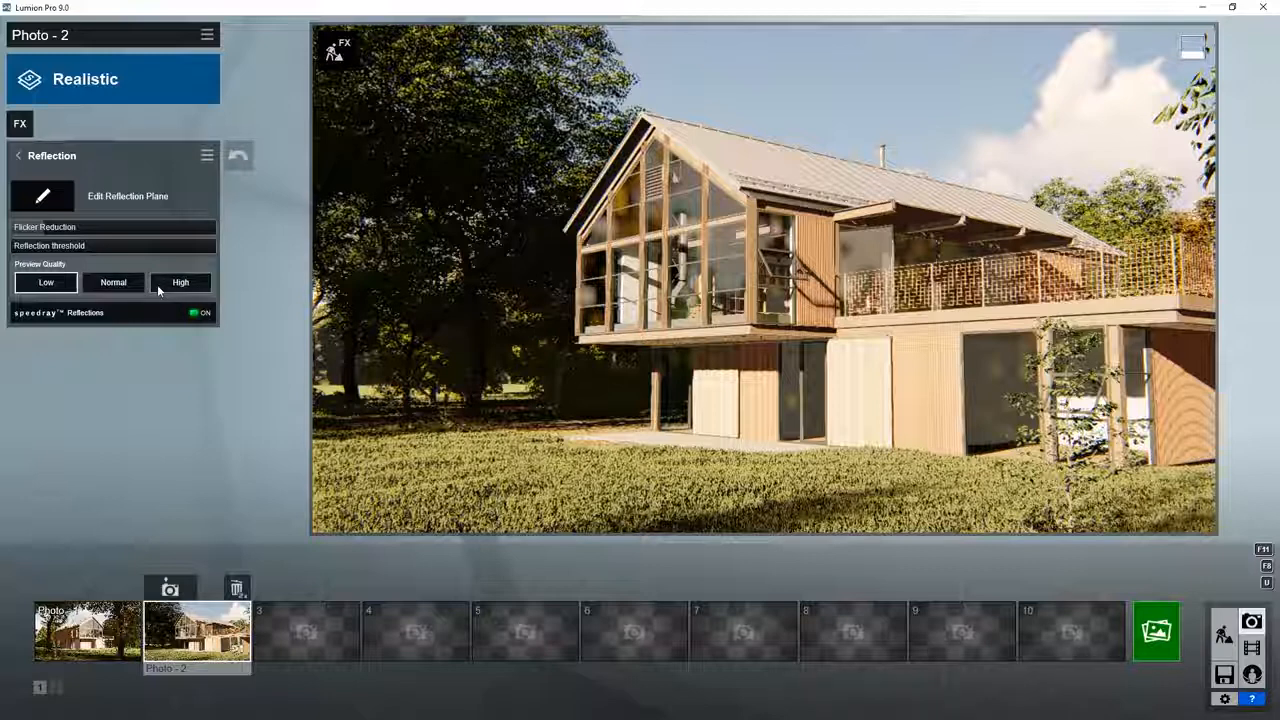
pyautogui.click(157, 284)
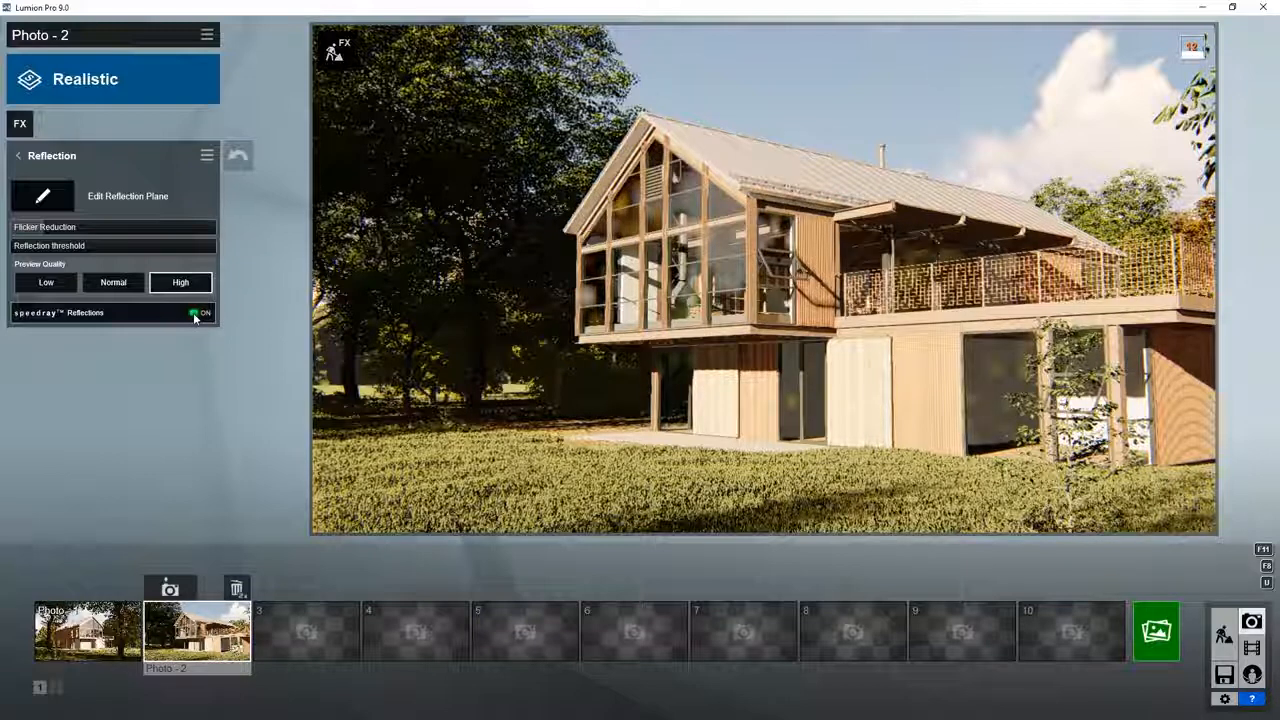
# Step: Add reflection planes for the large gable glazing and the ground-floor glass door below it
pyautogui.click(47, 198)
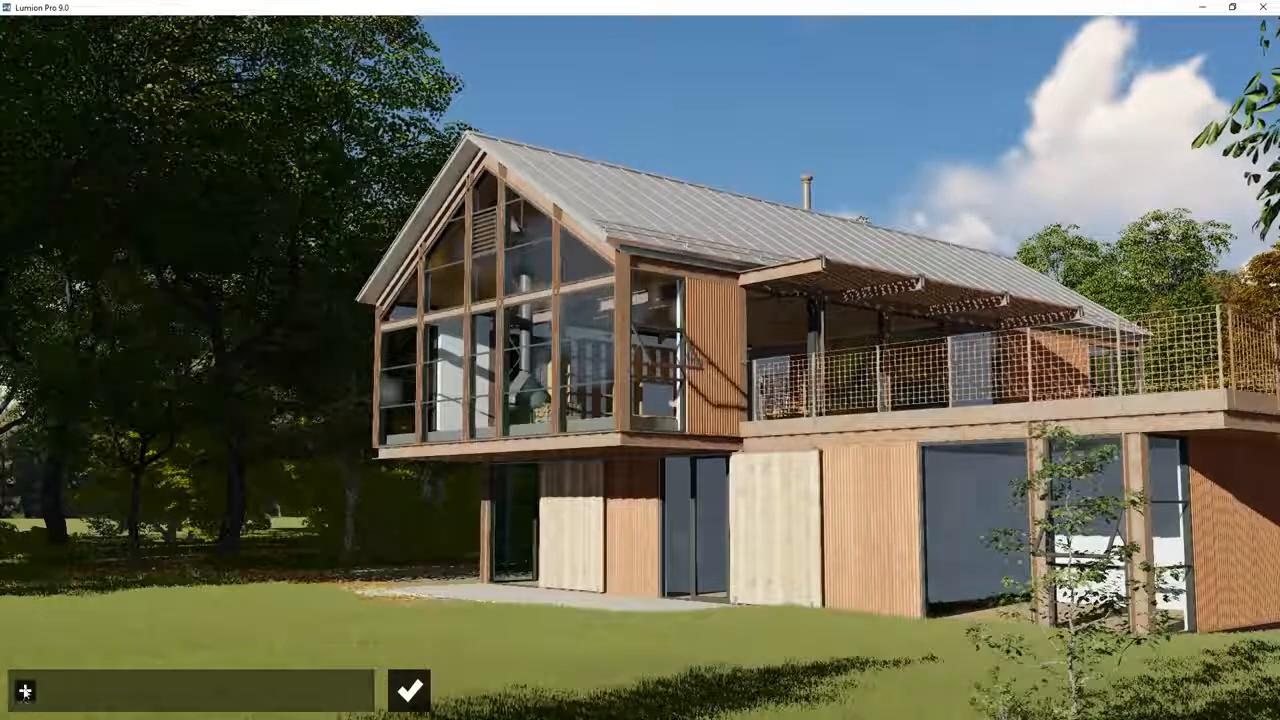
pyautogui.click(25, 690)
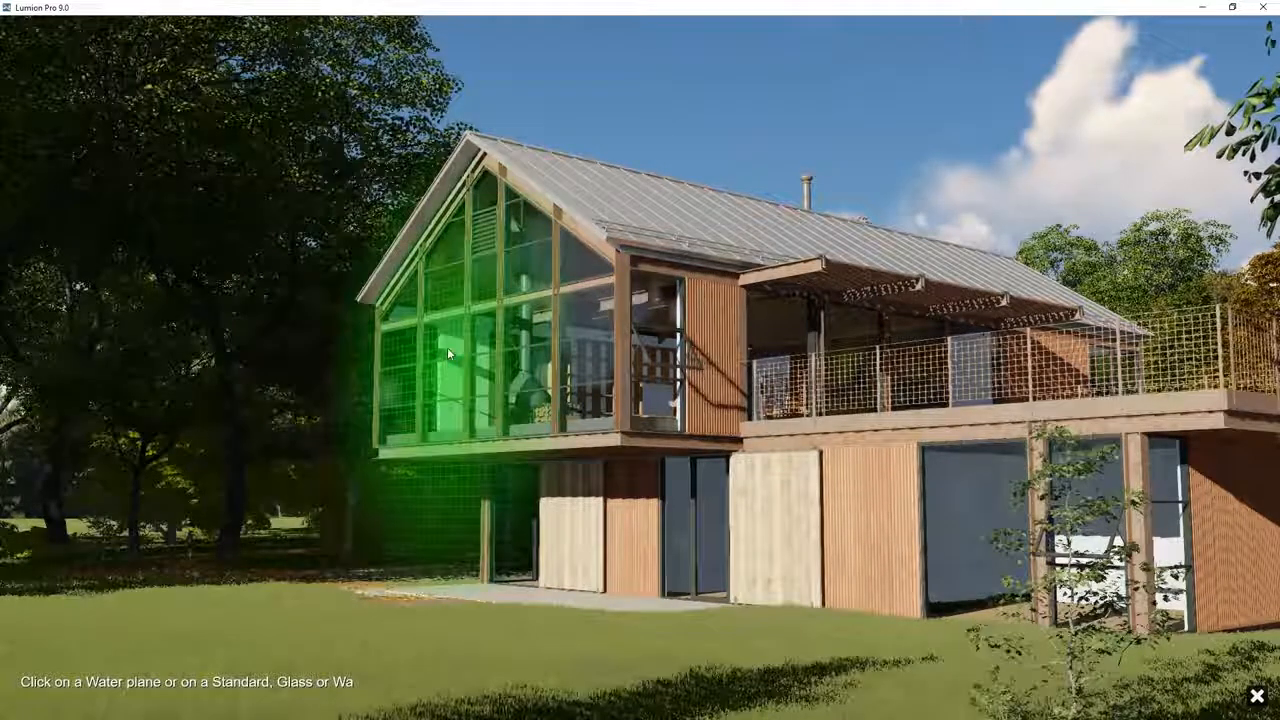
pyautogui.click(447, 347)
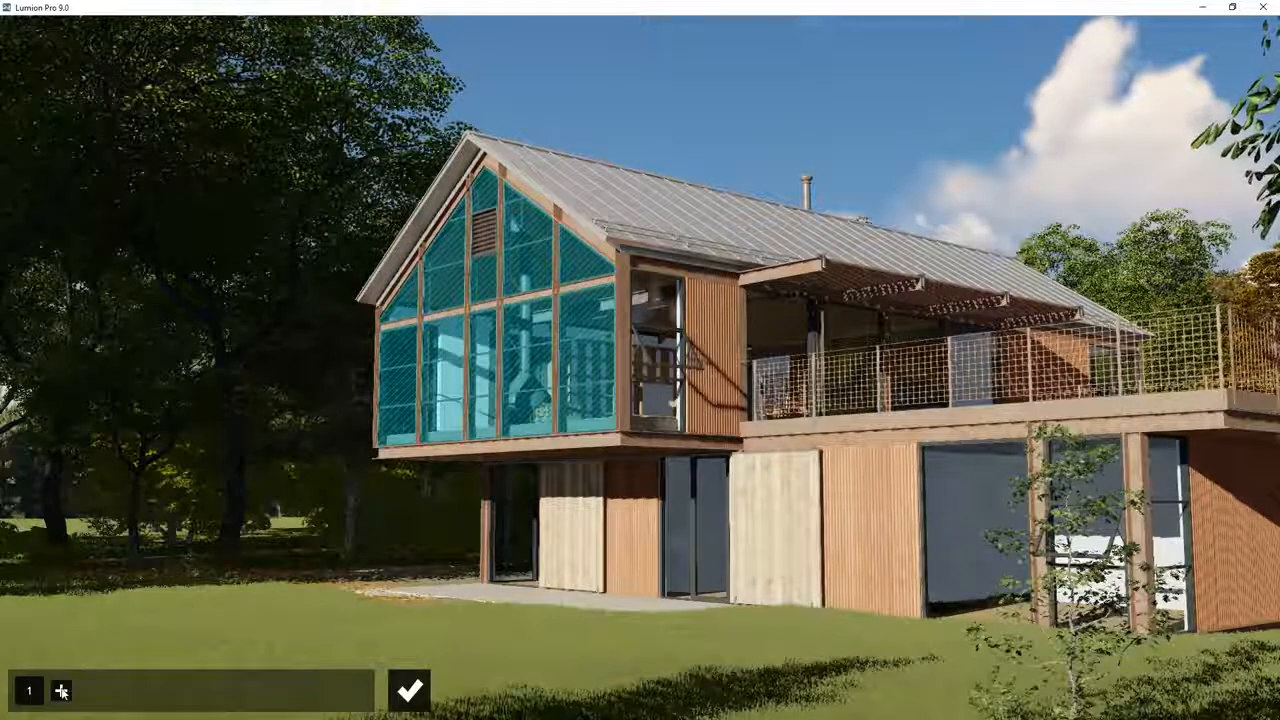
pyautogui.click(410, 690)
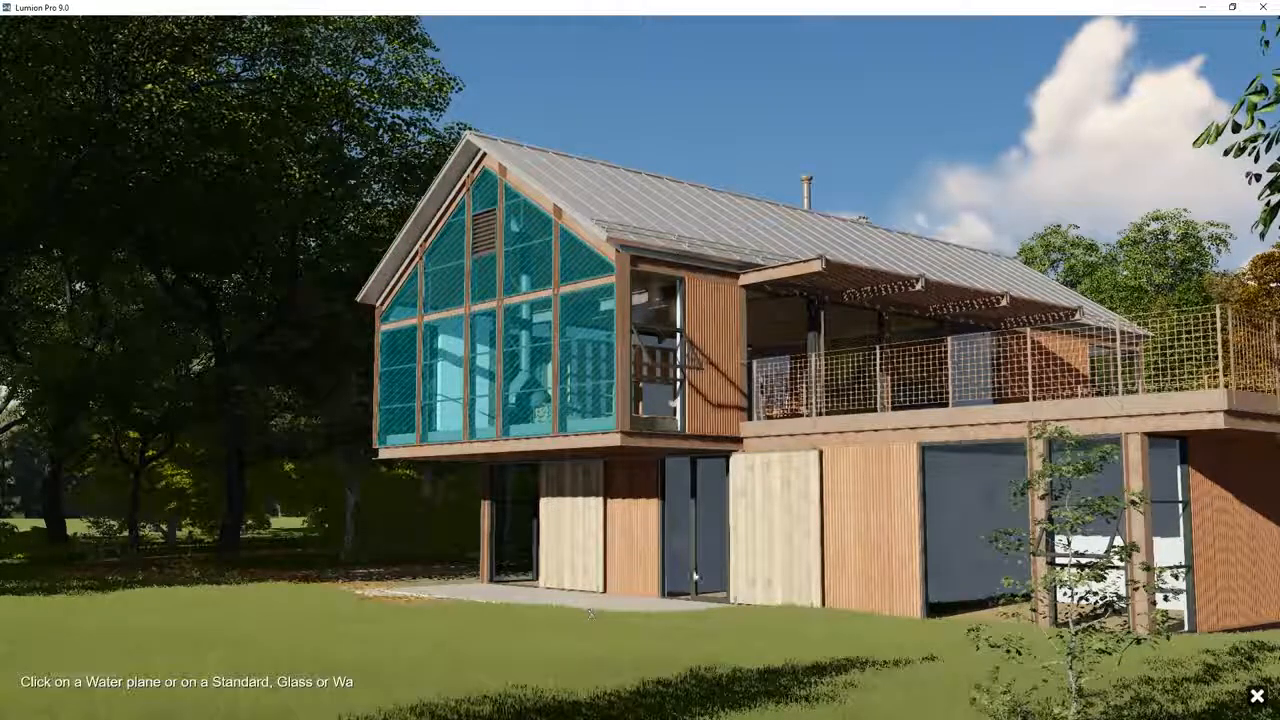
pyautogui.click(706, 568)
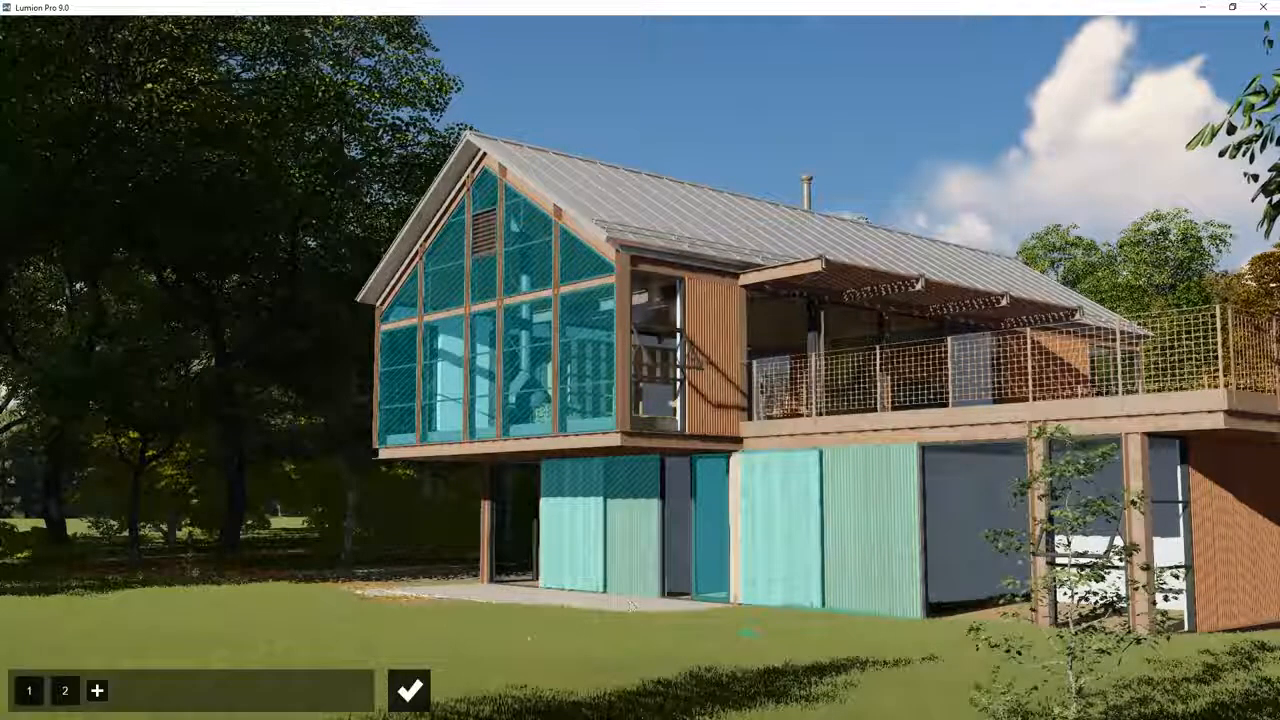
# Step: Add two more reflection planes, one on the upper side-wall window and one on the large ground-floor glazing beneath the terrace
pyautogui.click(97, 690)
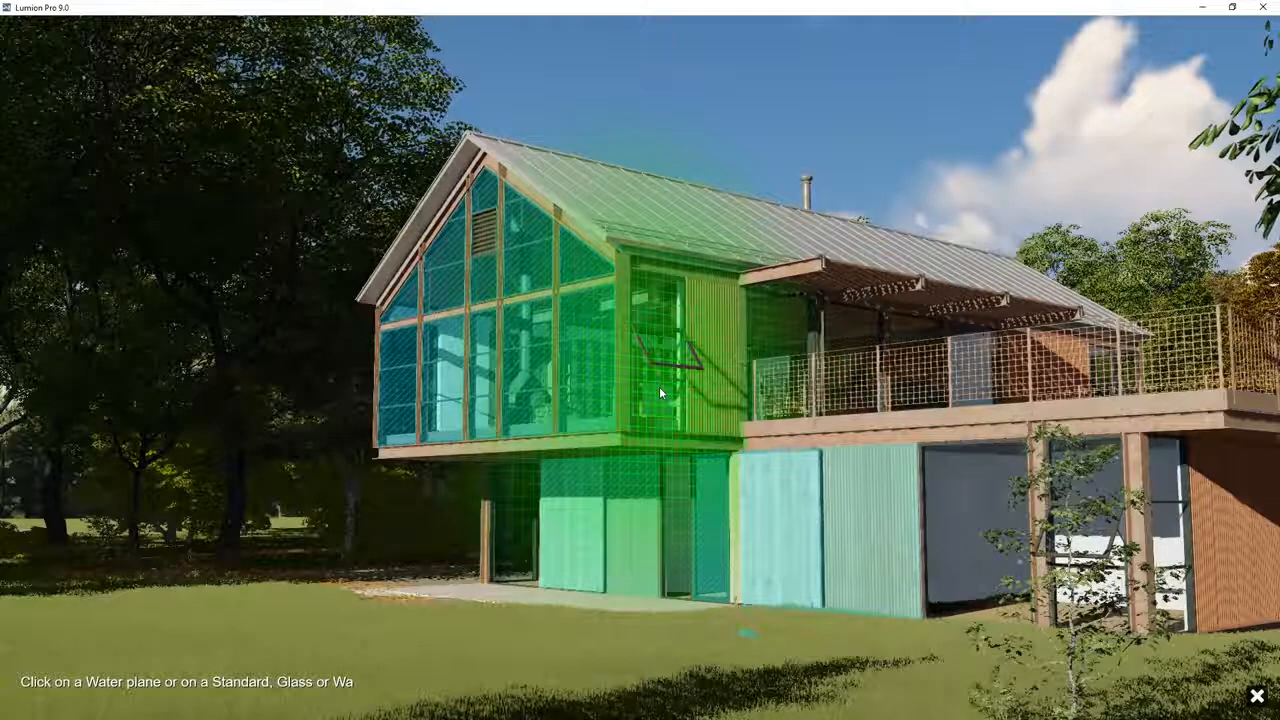
pyautogui.click(659, 386)
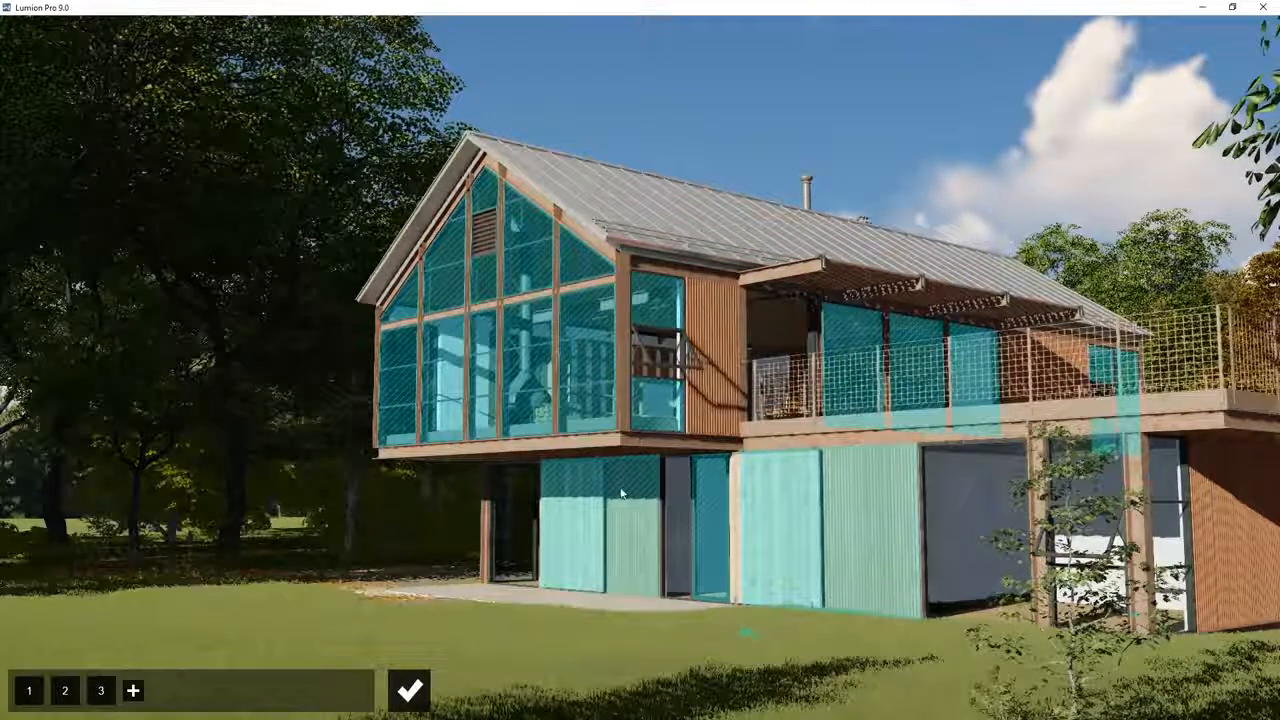
pyautogui.click(135, 694)
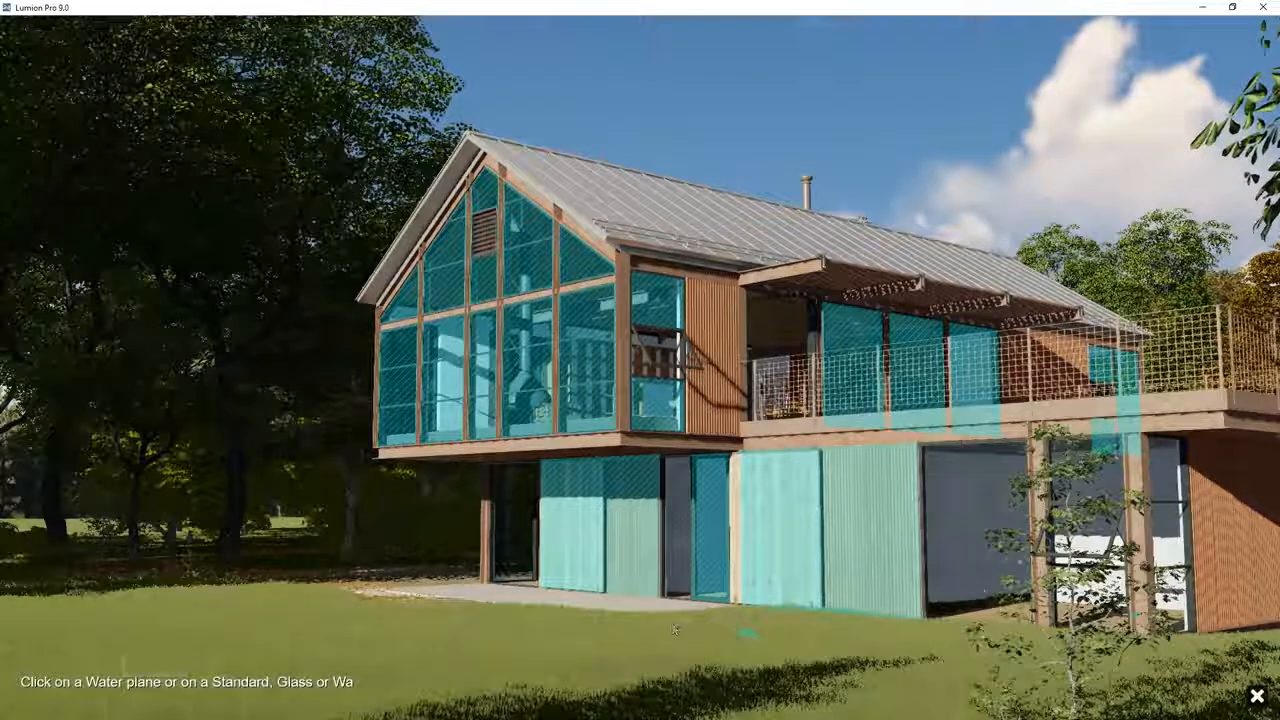
pyautogui.click(991, 554)
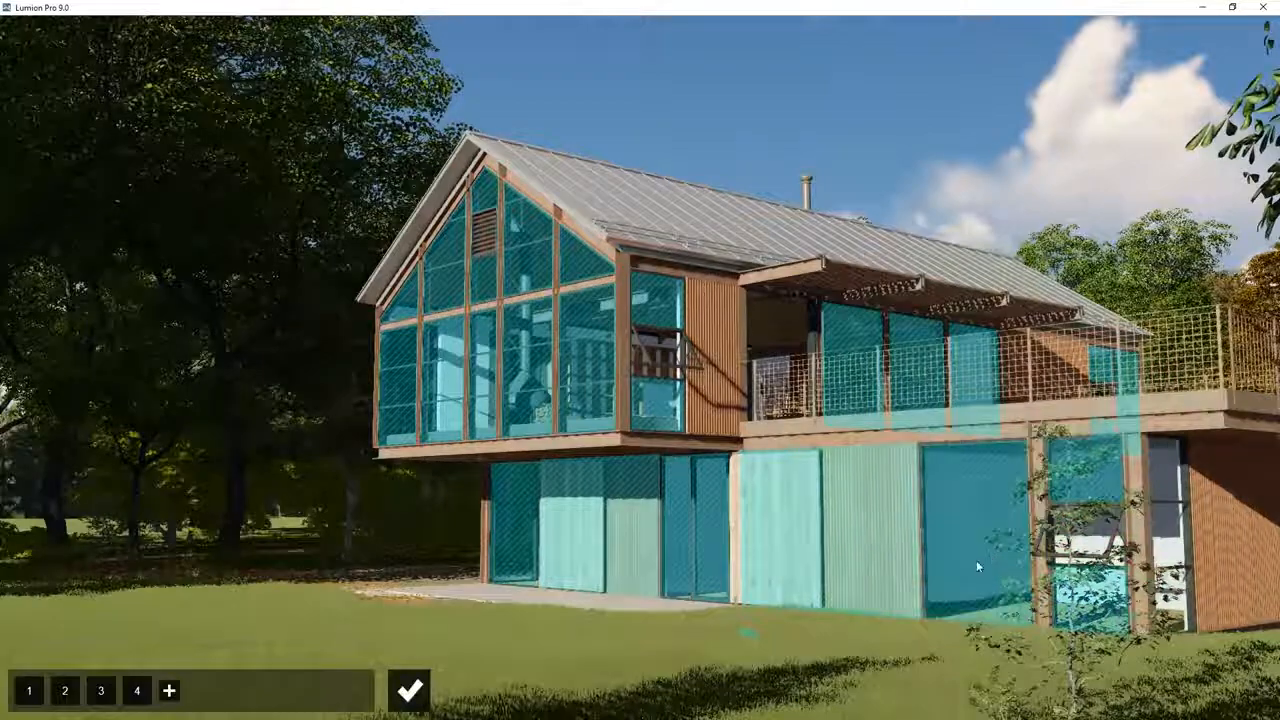
# Step: Finish editing the reflection planes, return to the effects list, and copy all of Photo - 2's effects
pyautogui.click(410, 690)
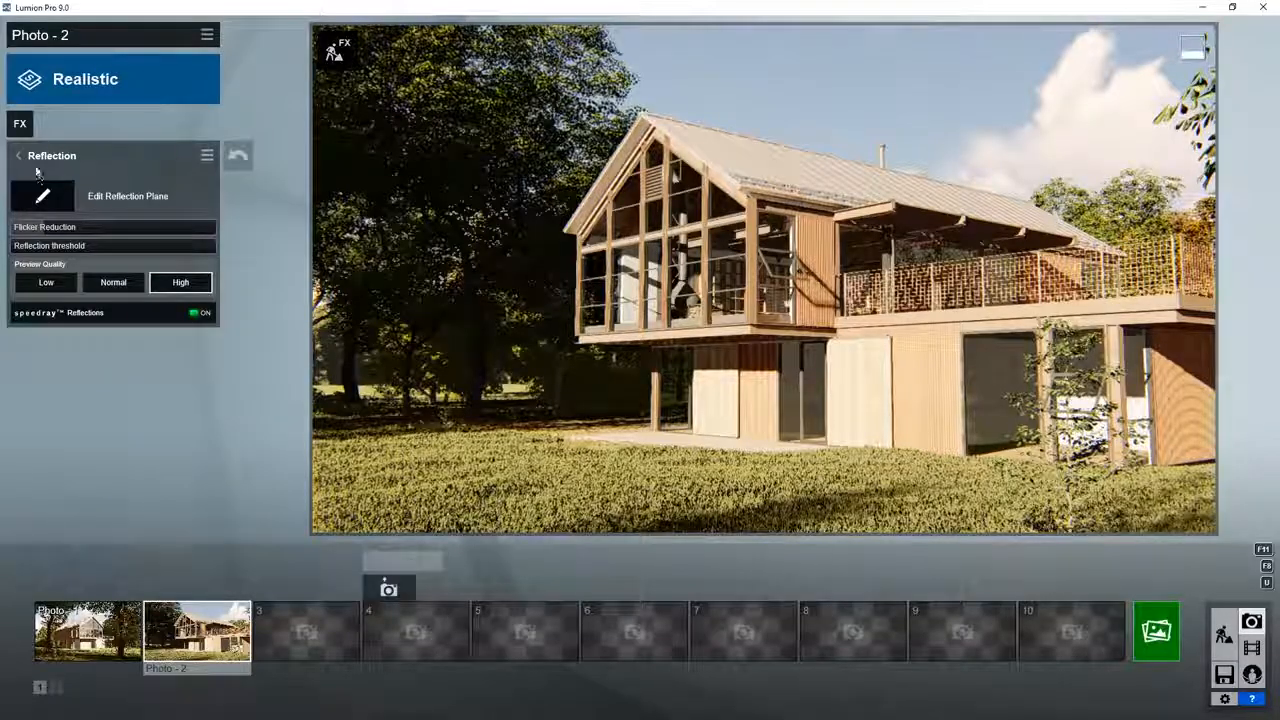
pyautogui.click(20, 157)
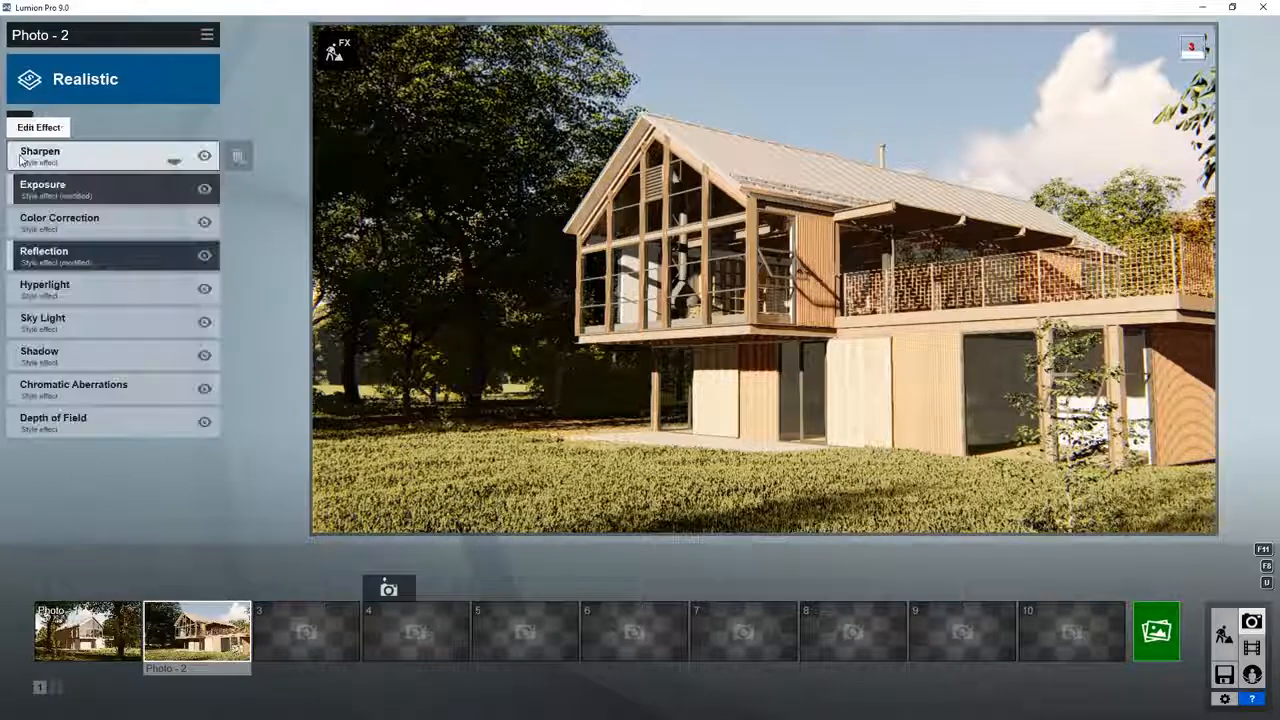
pyautogui.click(207, 37)
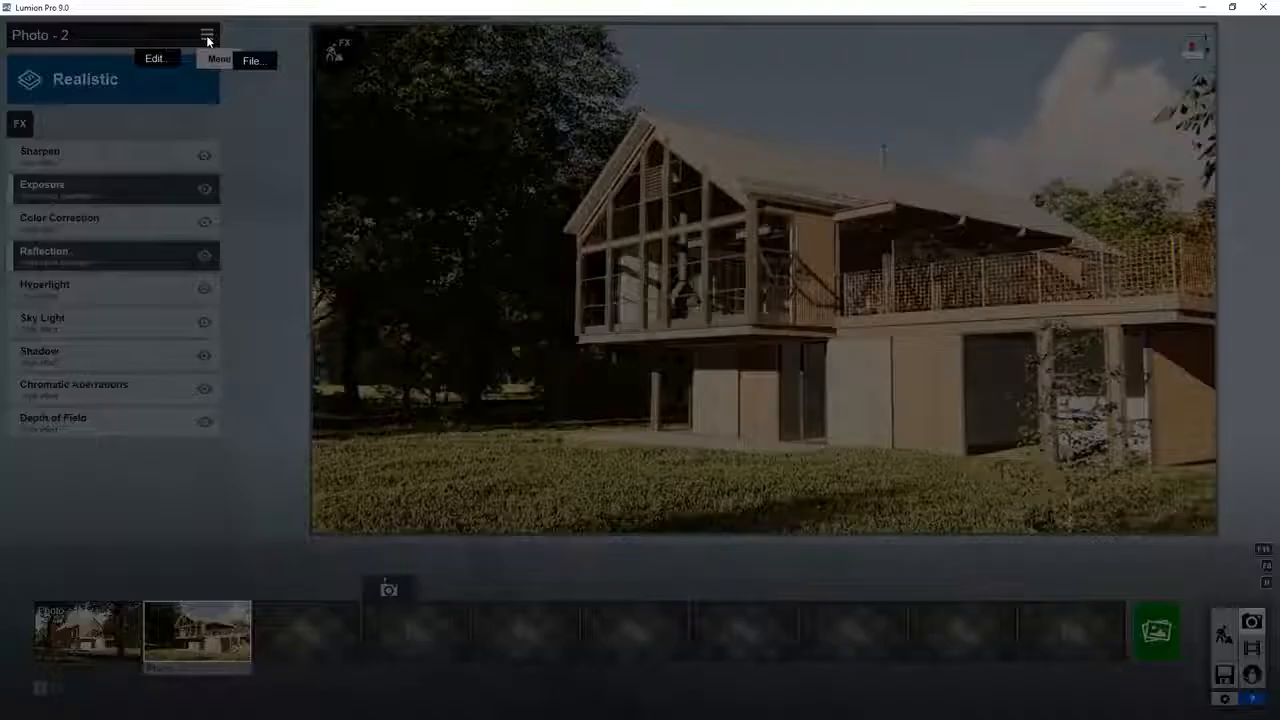
pyautogui.click(167, 50)
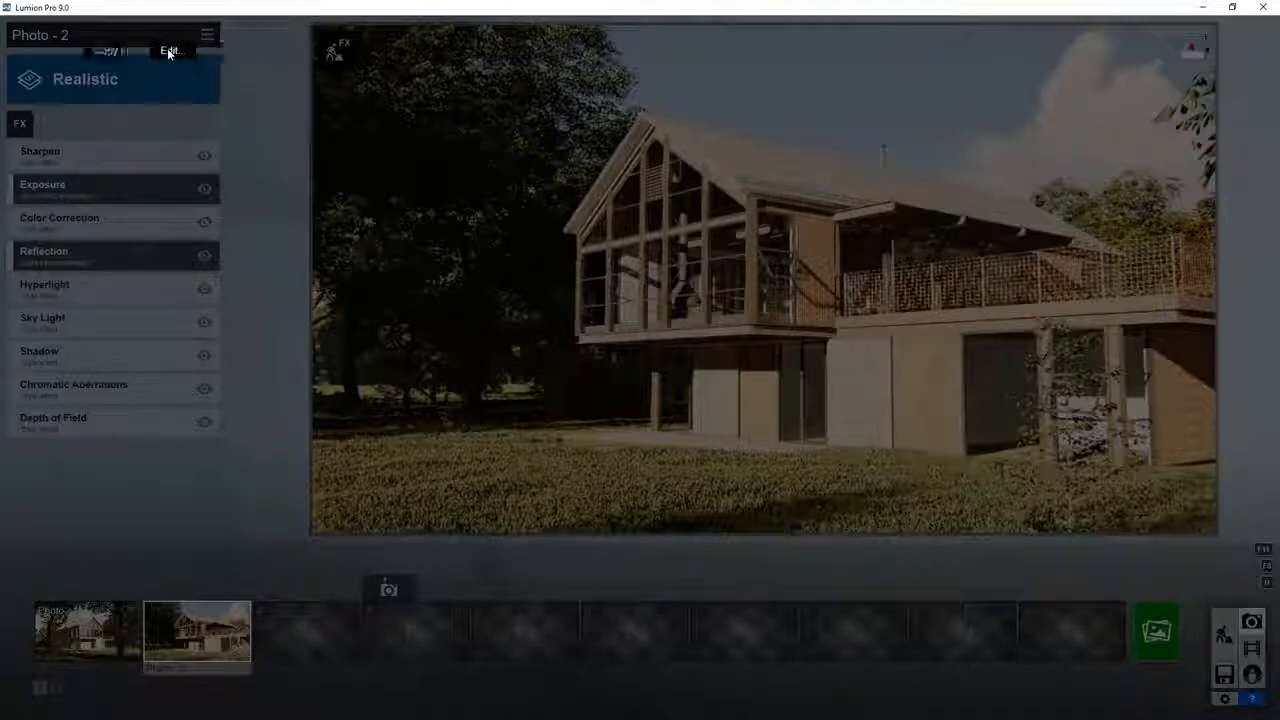
pyautogui.click(105, 51)
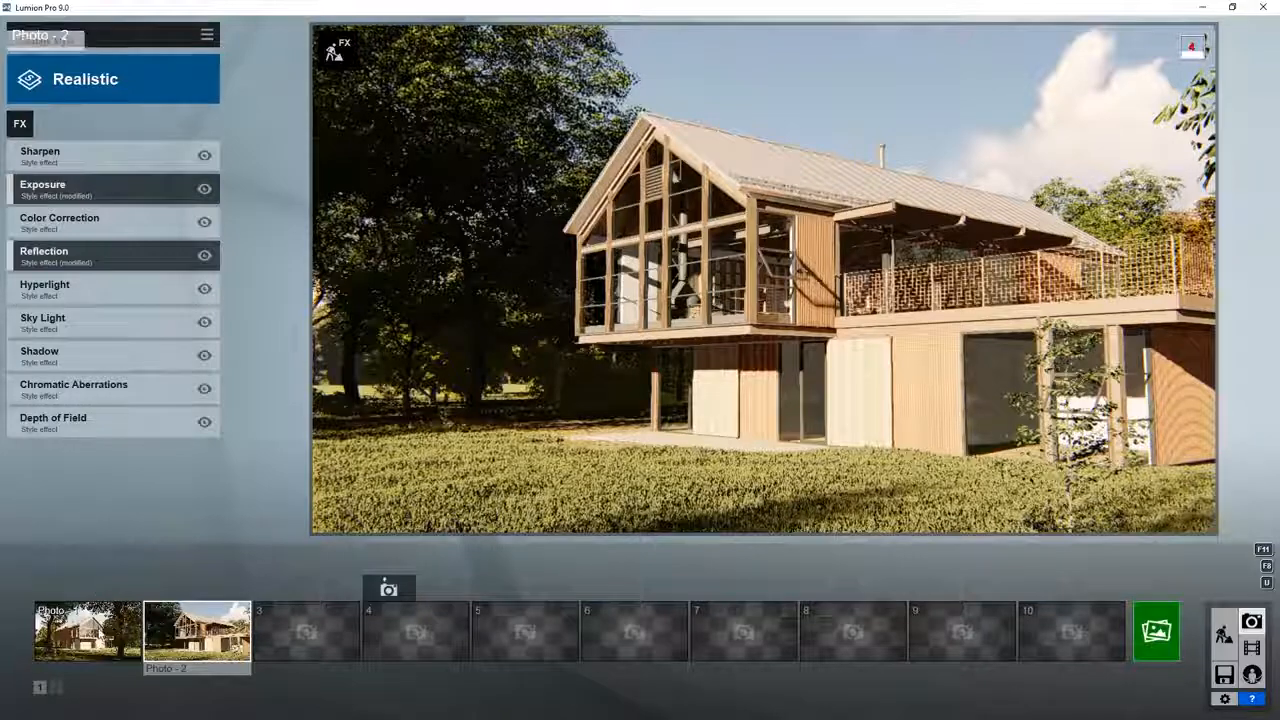
# Step: Paste the copied effects onto Photo - 1 and open its Reflection effect's planes for editing
pyautogui.click(88, 628)
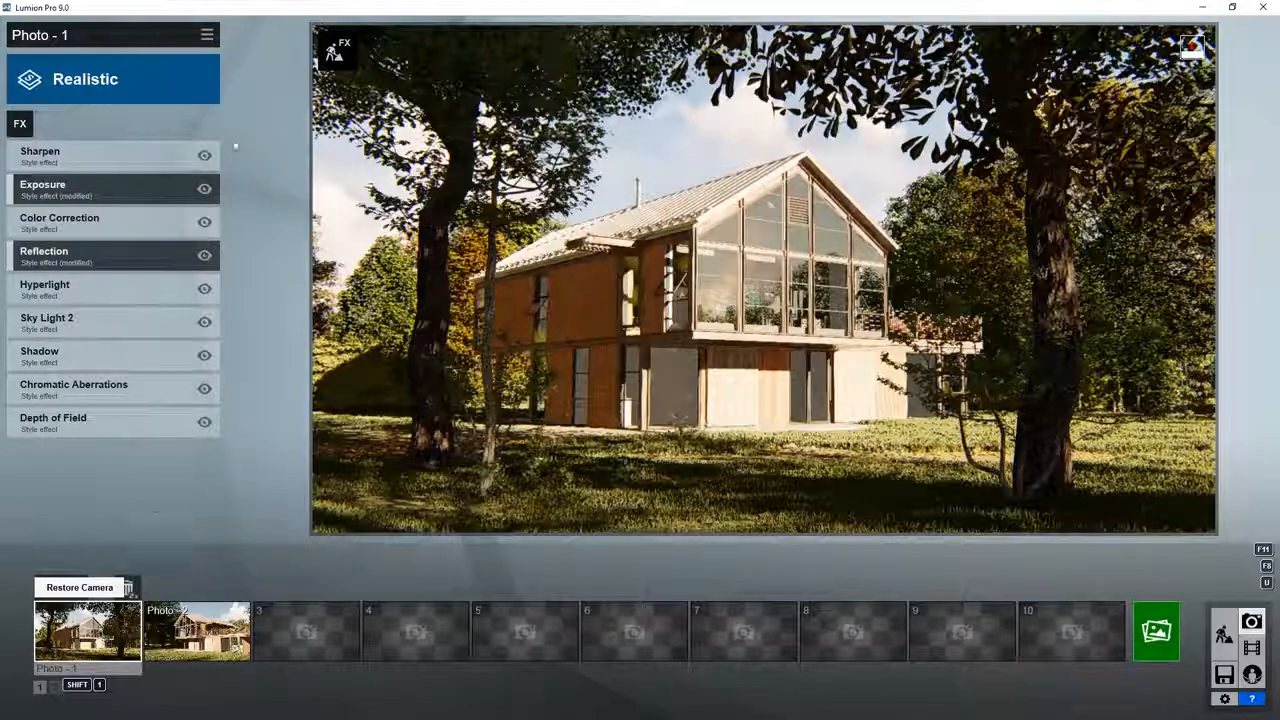
pyautogui.click(207, 36)
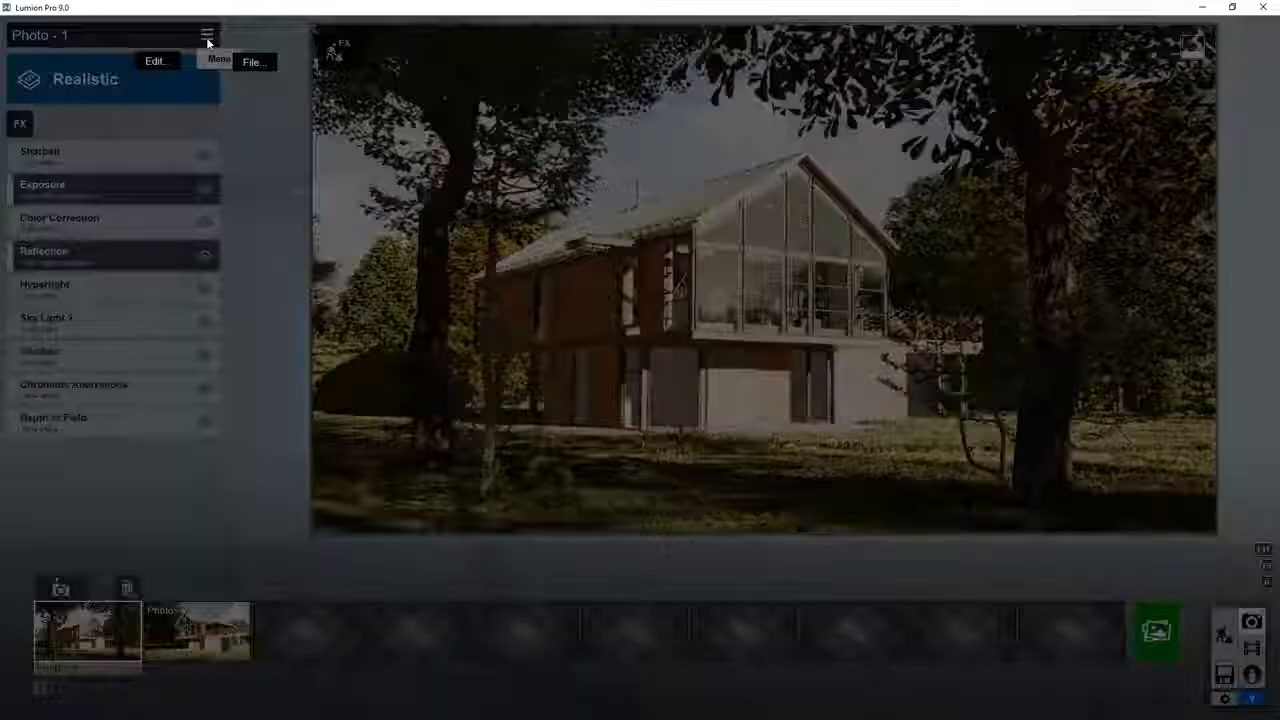
pyautogui.moveTo(172, 56)
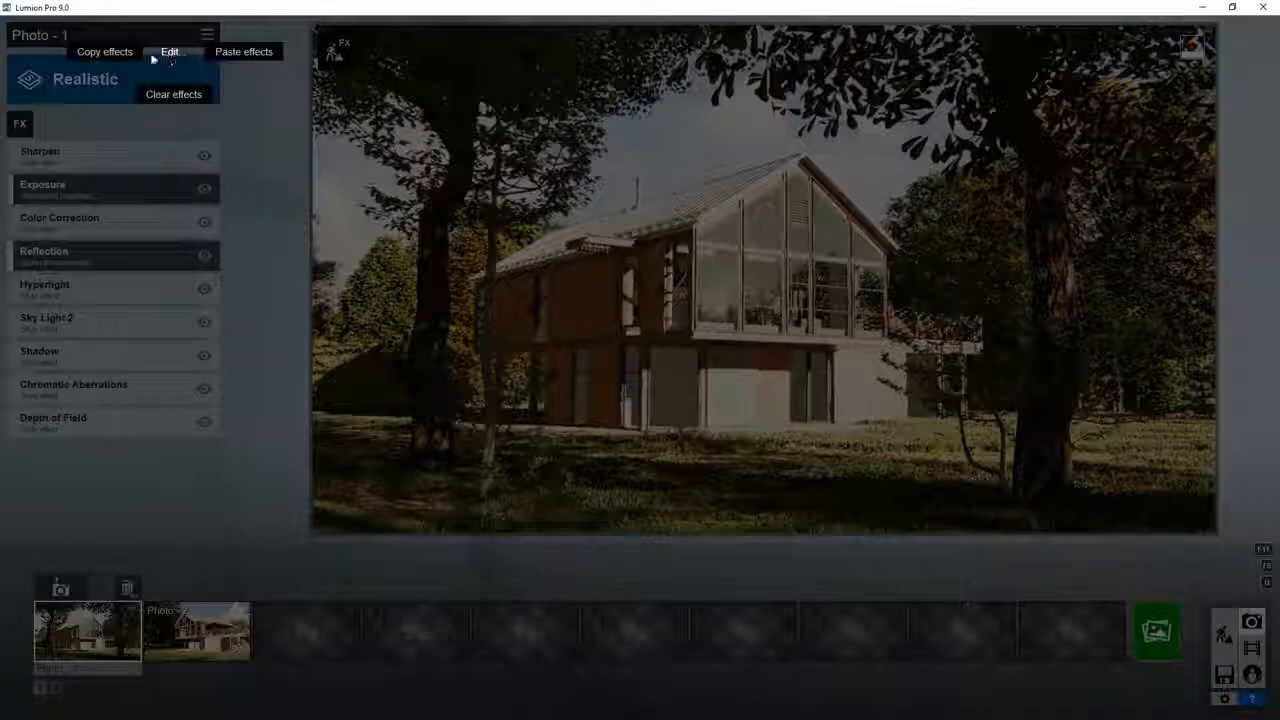
pyautogui.click(241, 55)
pyautogui.click(79, 266)
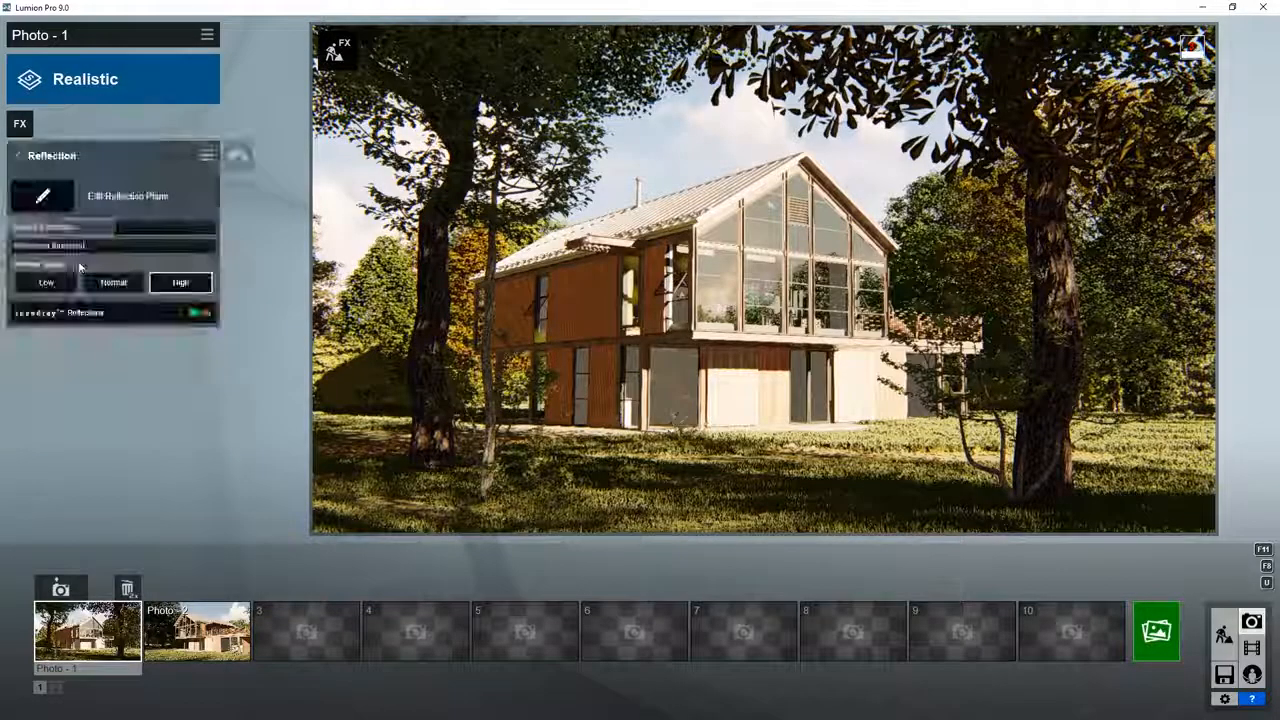
pyautogui.click(43, 198)
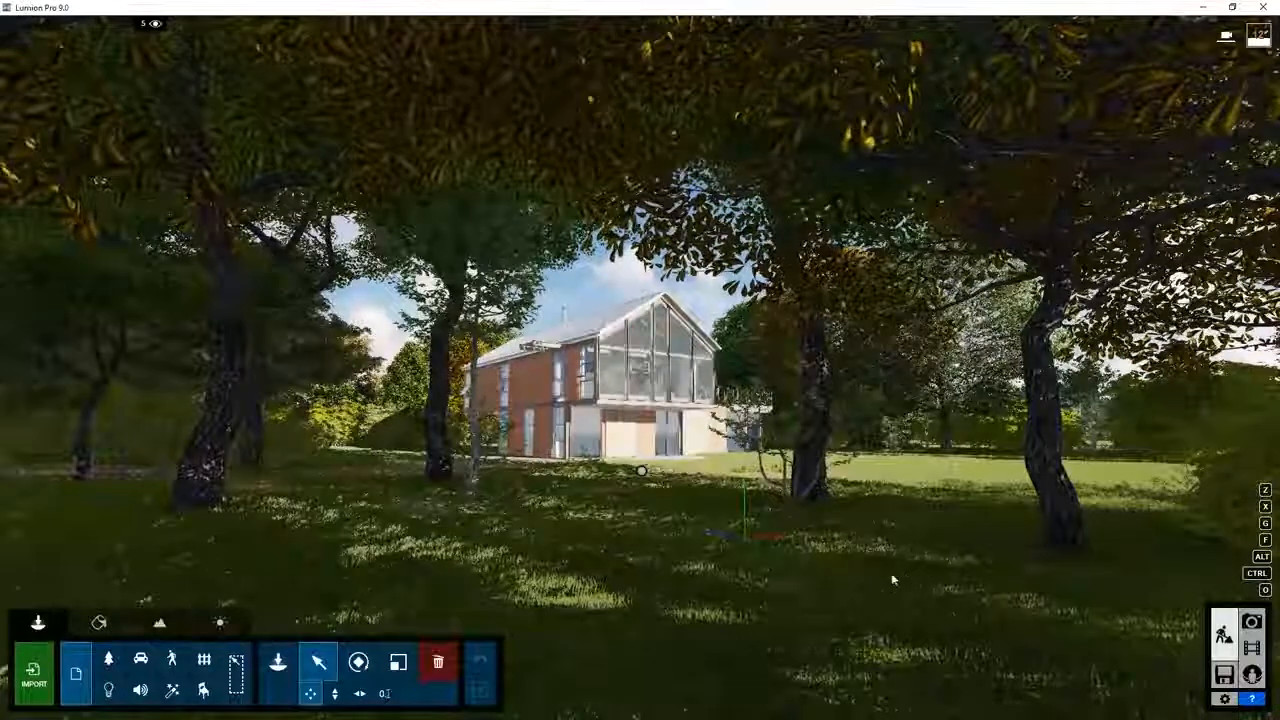
# Step: Raise the camera to an aerial view of the house, store it as Photo - 3, and switch to Photo mode
pyautogui.press('q')
pyautogui.press('w')
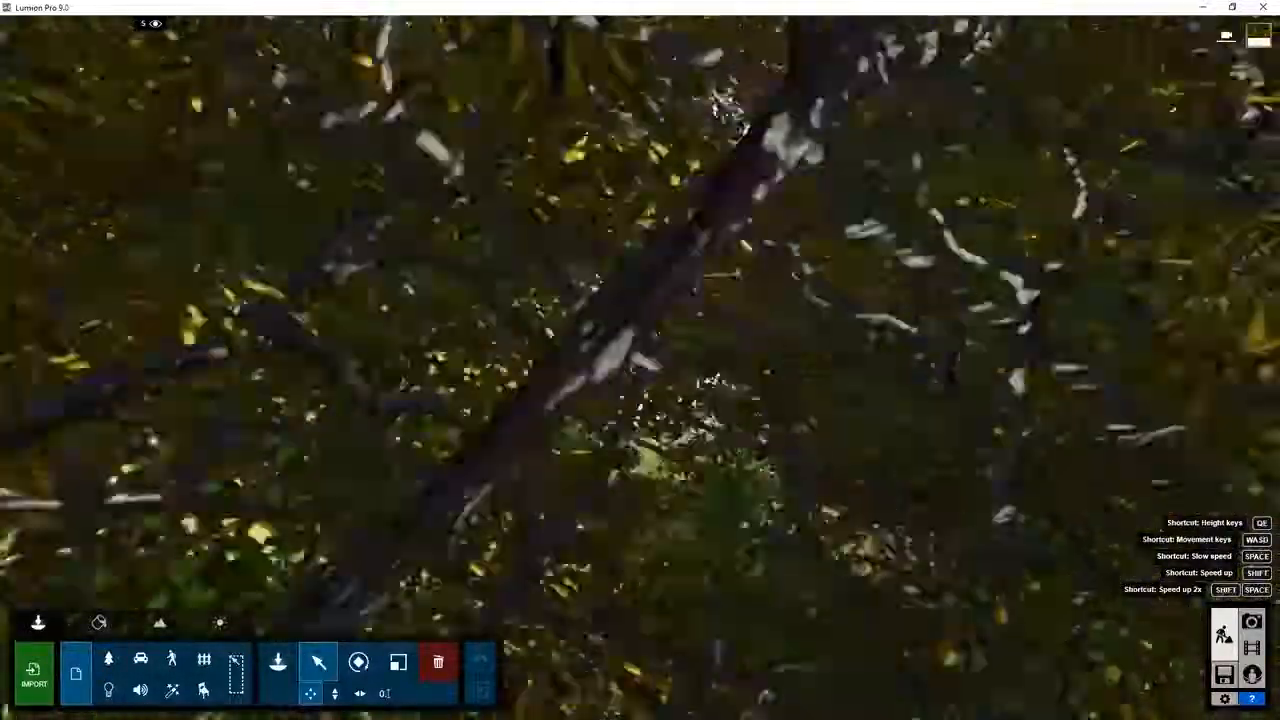
pyautogui.press('q')
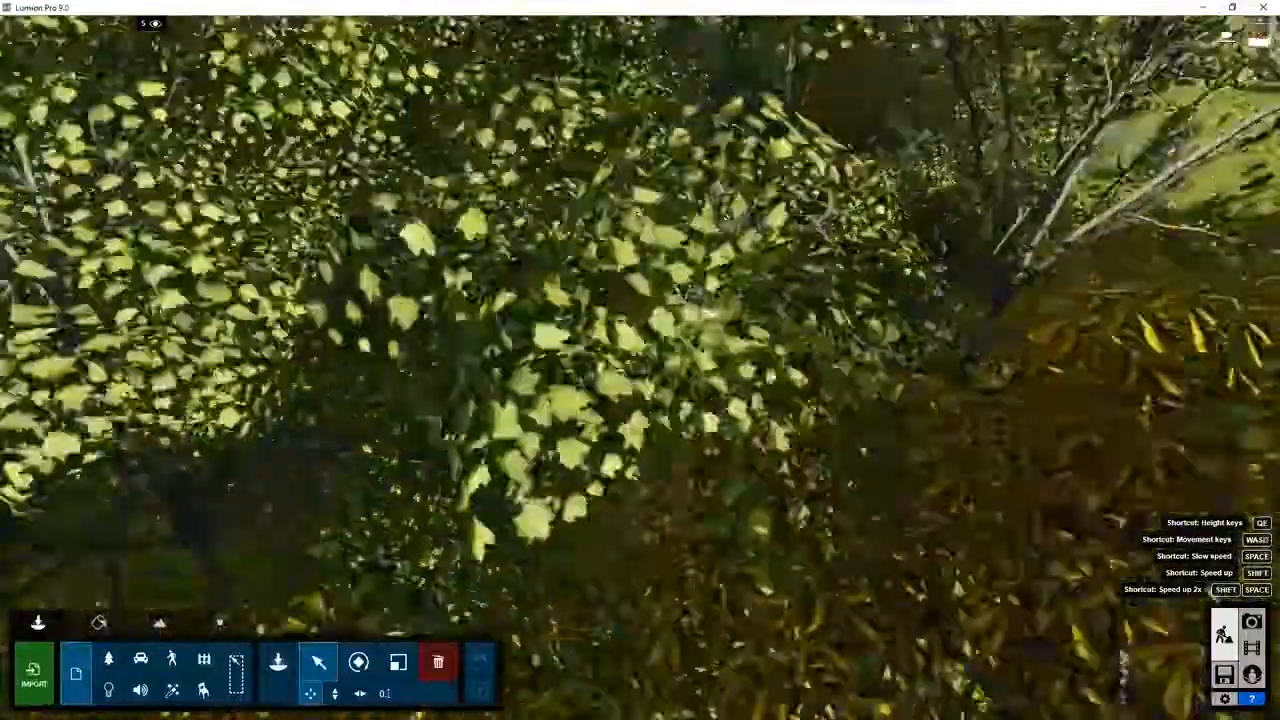
pyautogui.press('q')
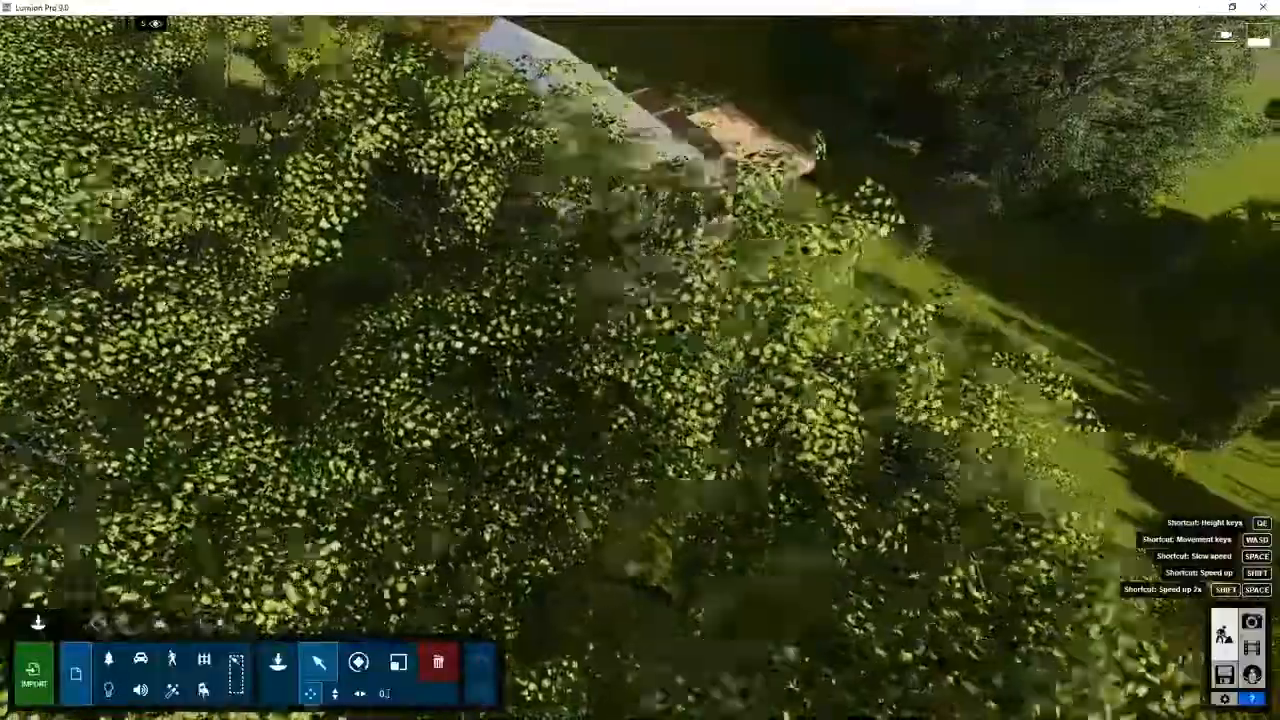
pyautogui.press('d')
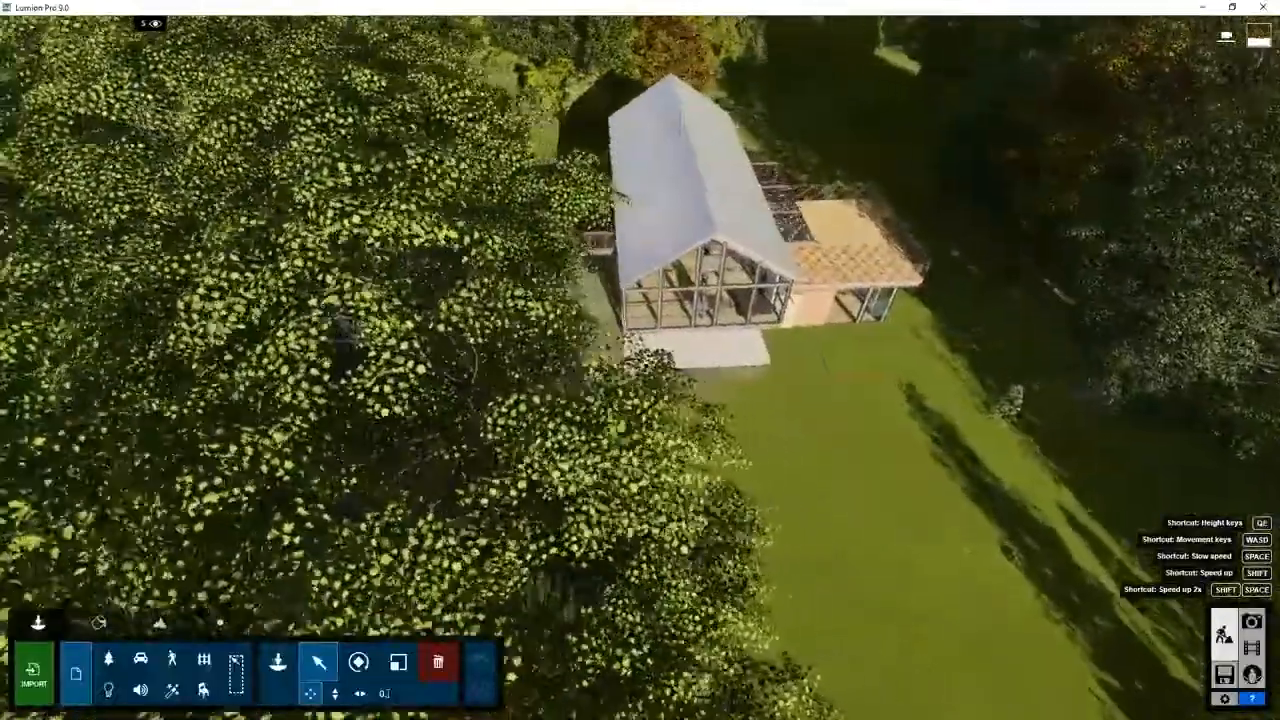
pyautogui.press('d')
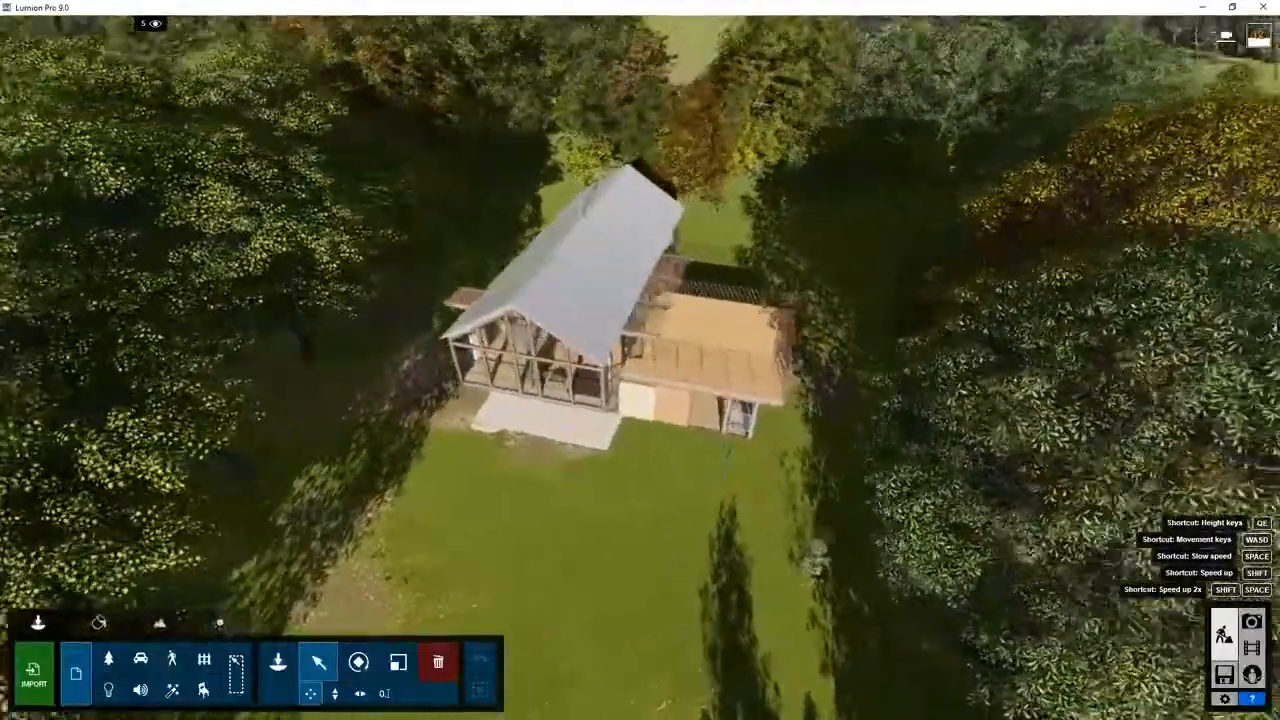
pyautogui.moveTo(950, 612); pyautogui.dragTo(892, 579, button='right')
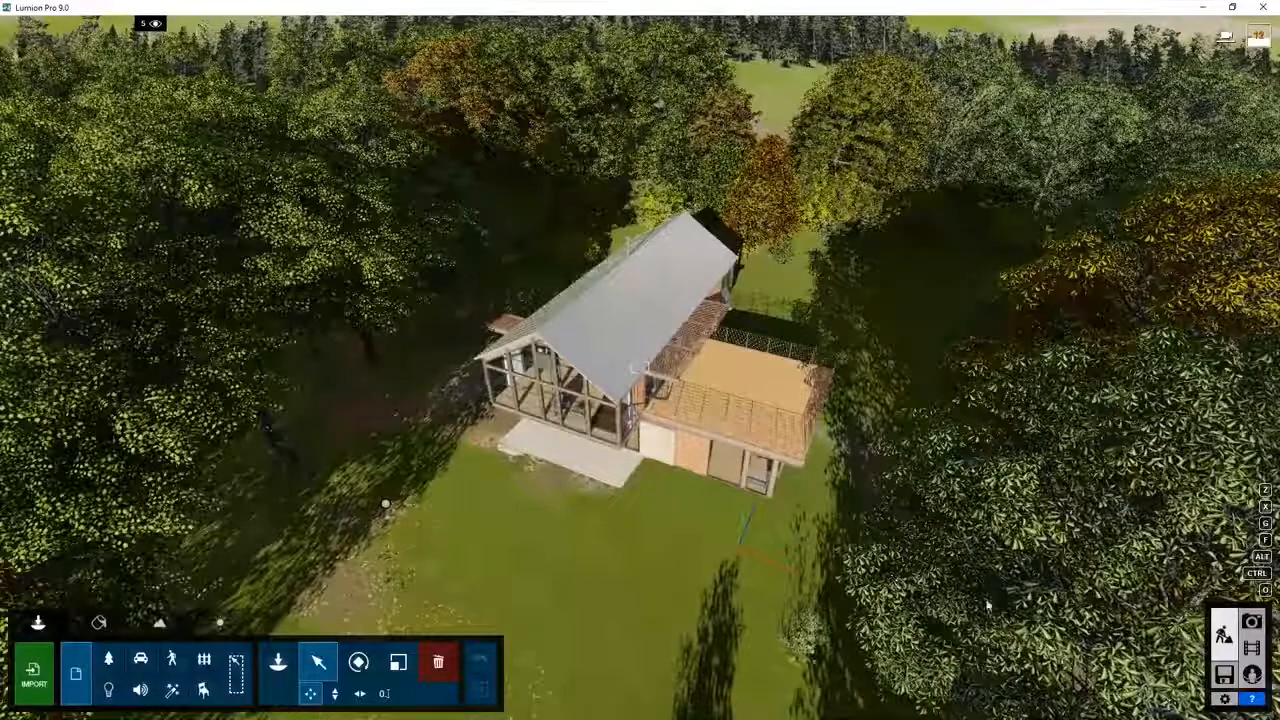
pyautogui.click(1252, 622)
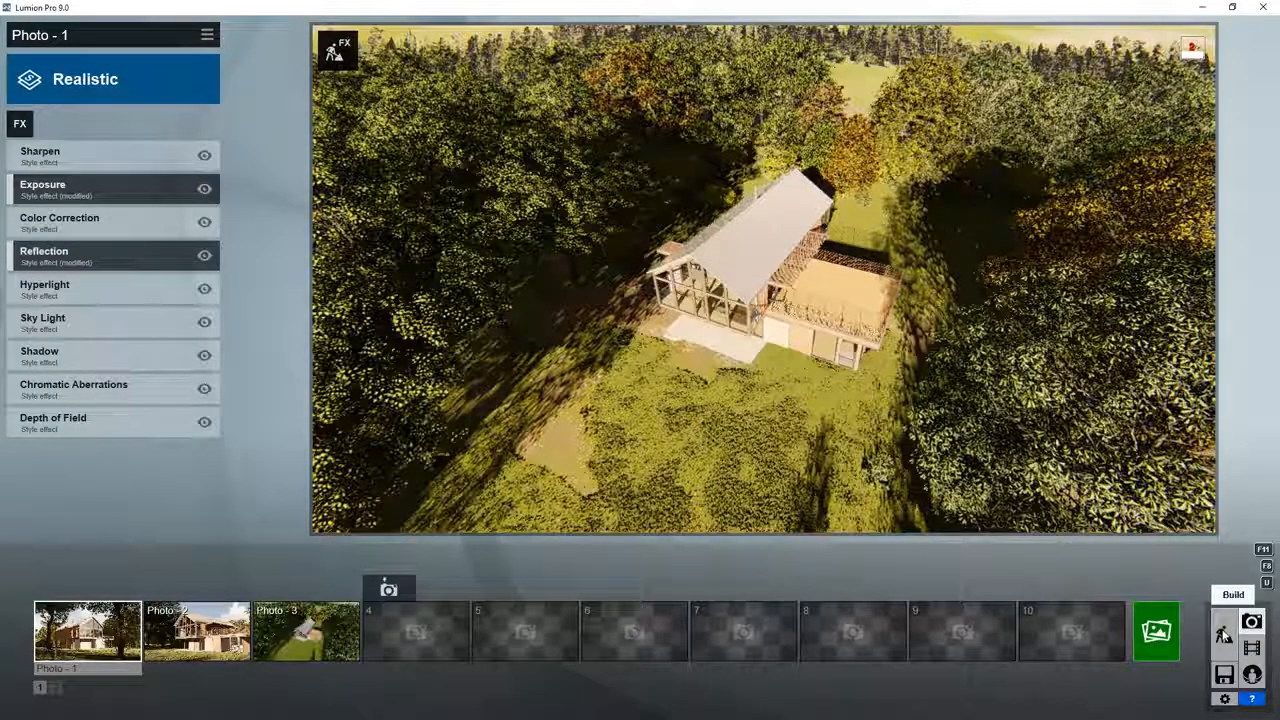
# Step: Return to Build mode and recall the saved camera views 1, 2 and 3 in turn
pyautogui.click(1224, 634)
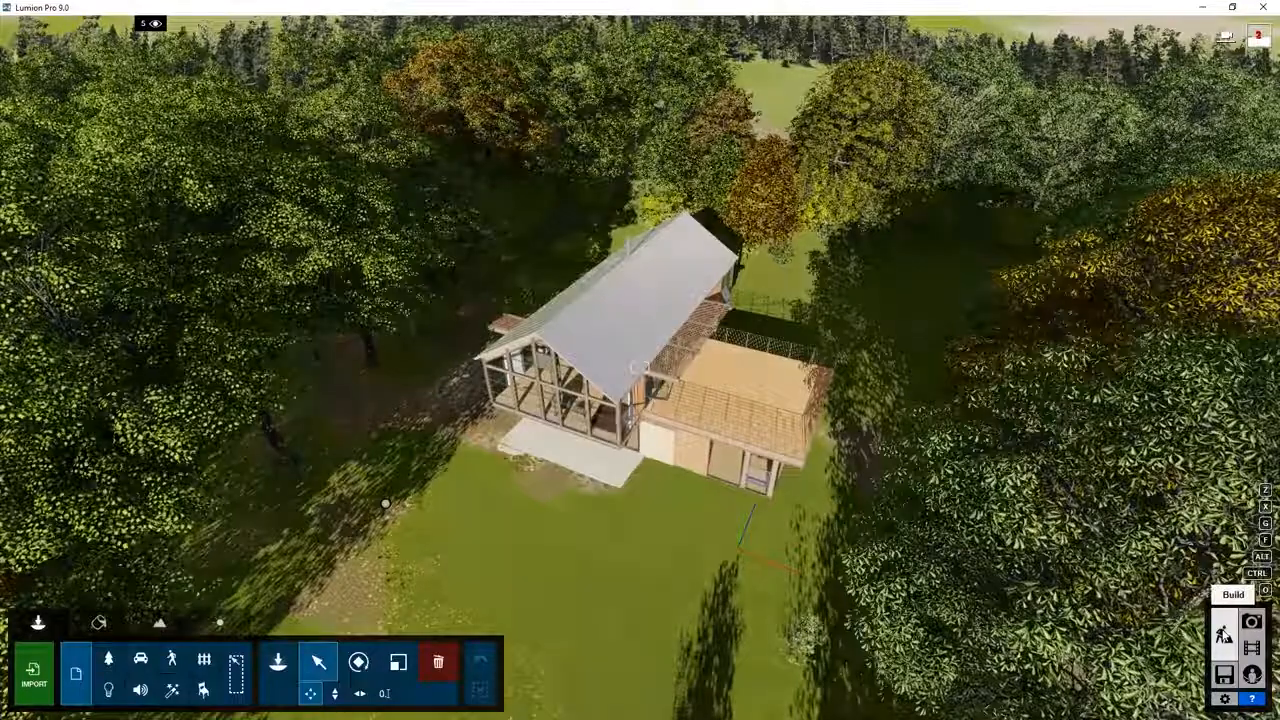
pyautogui.hotkey('shift', '1')
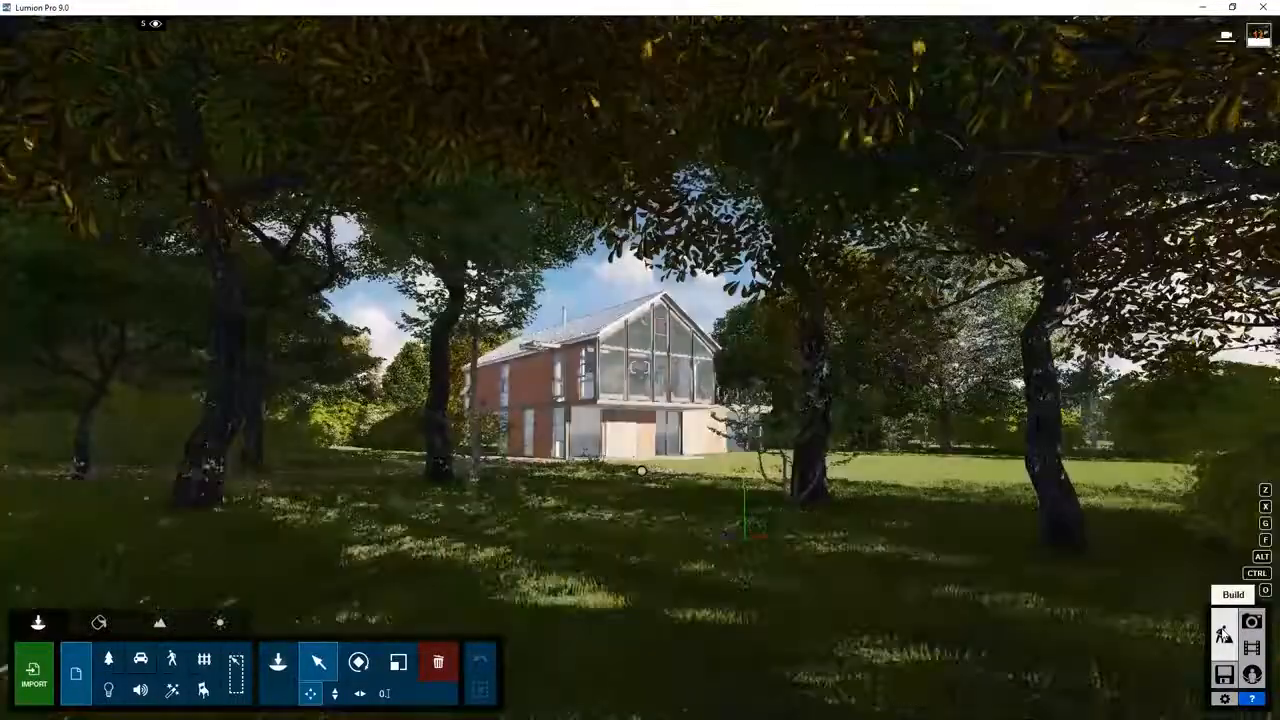
pyautogui.hotkey('shift', '2')
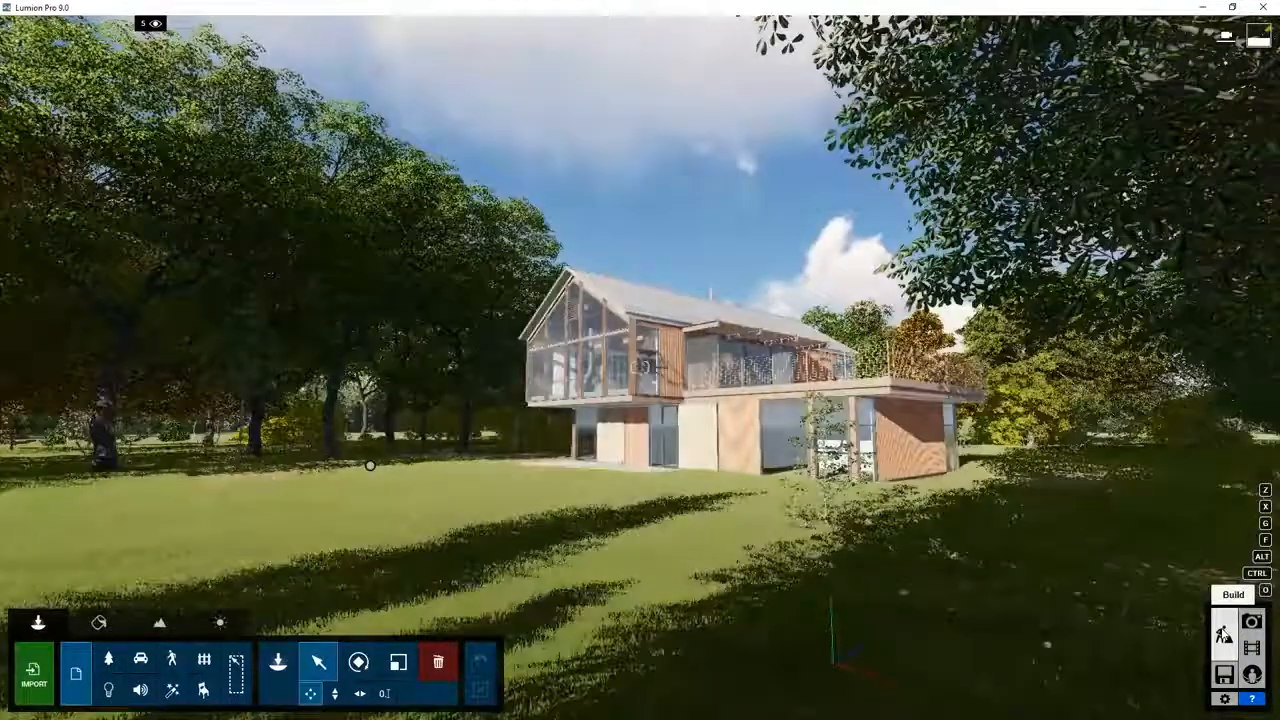
pyautogui.hotkey('shift', '3')
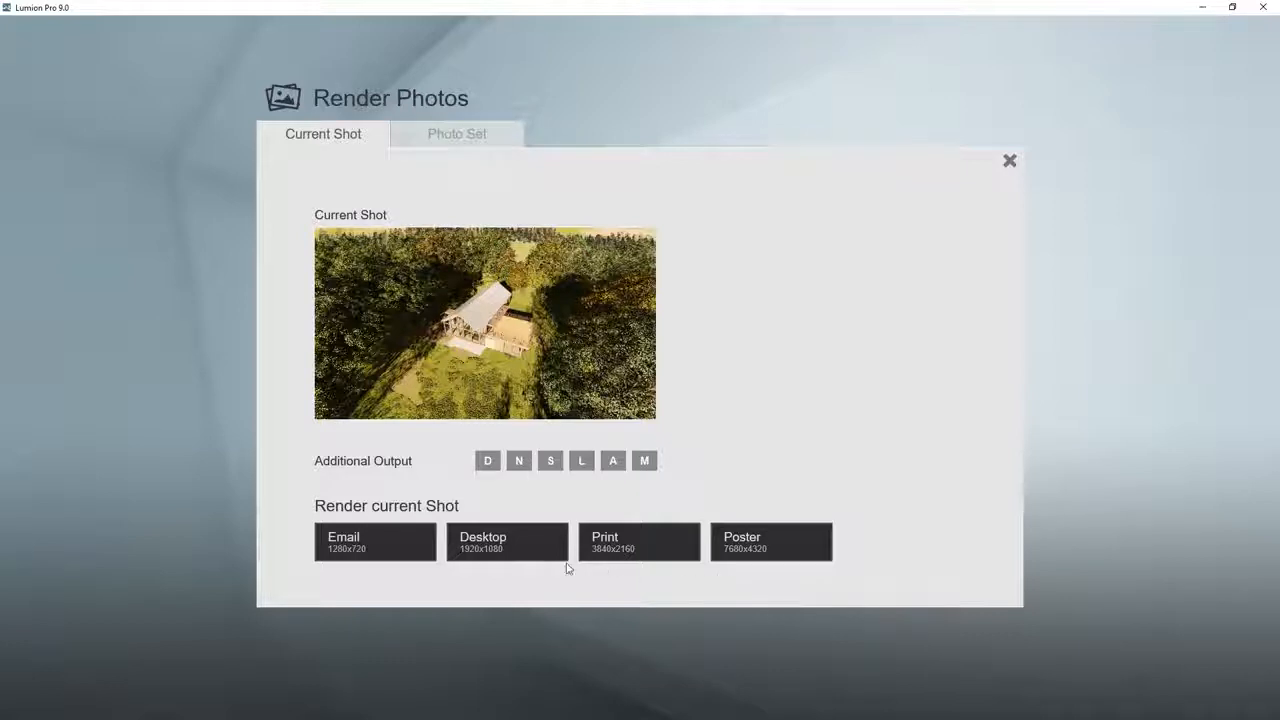
# Step: Show the photo set render options and toggle the export selection of the photos off and back on
pyautogui.click(445, 142)
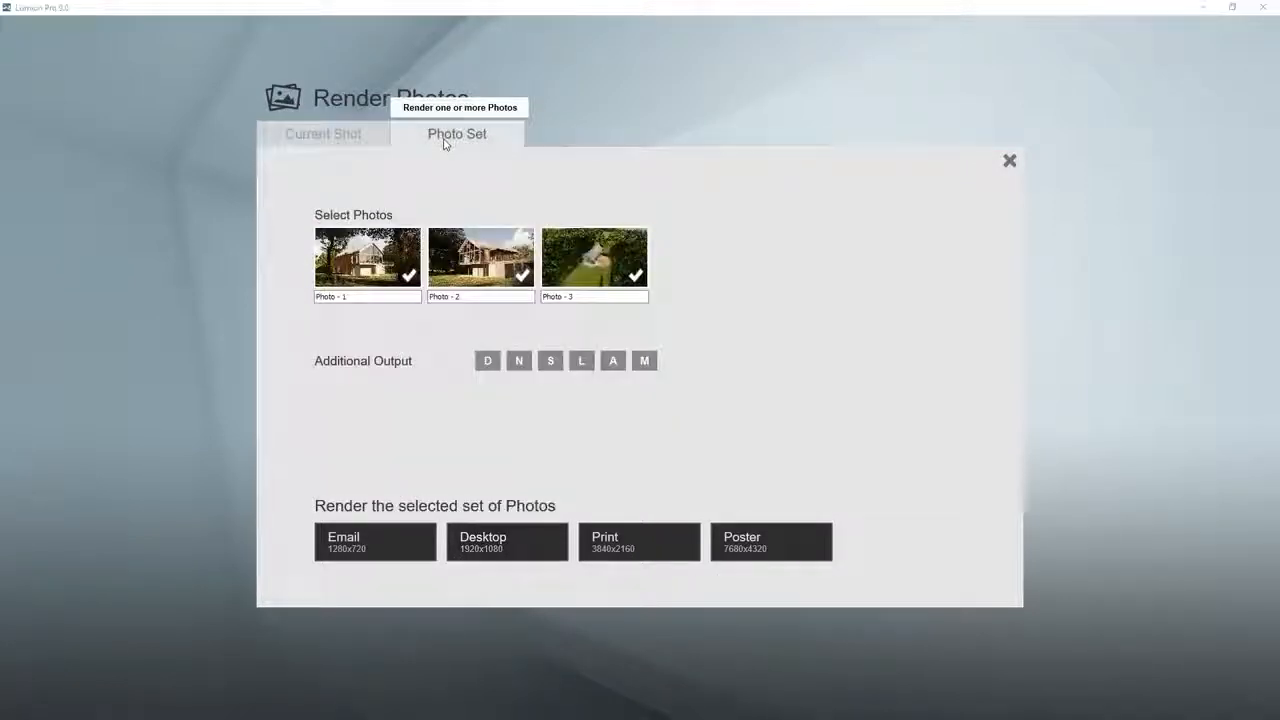
pyautogui.click(388, 256)
pyautogui.click(388, 256)
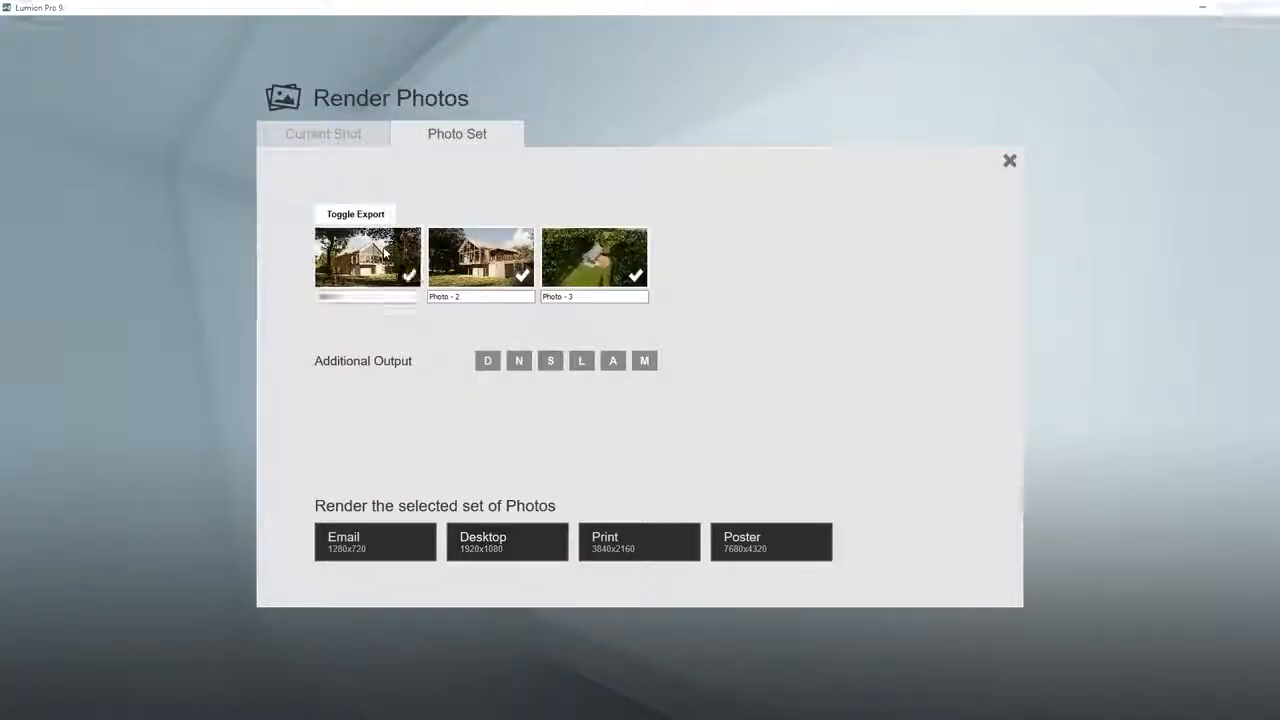
pyautogui.click(458, 259)
pyautogui.click(458, 259)
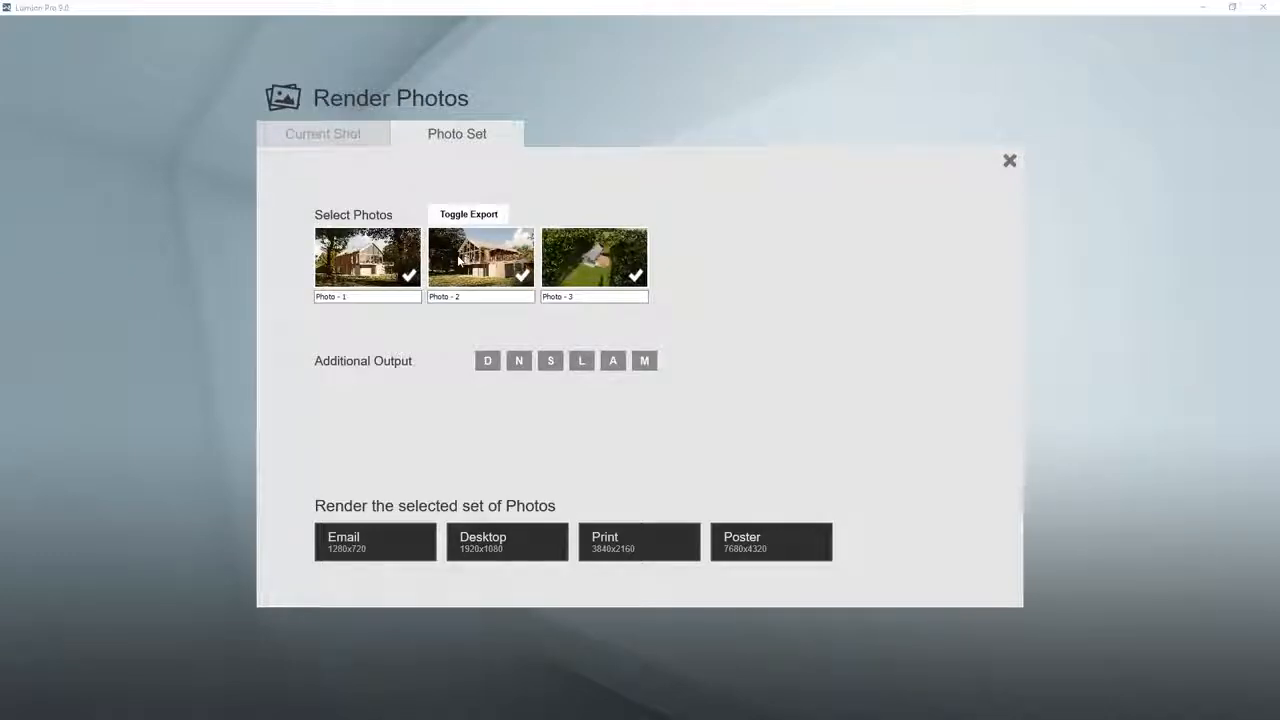
pyautogui.click(588, 260)
pyautogui.click(588, 260)
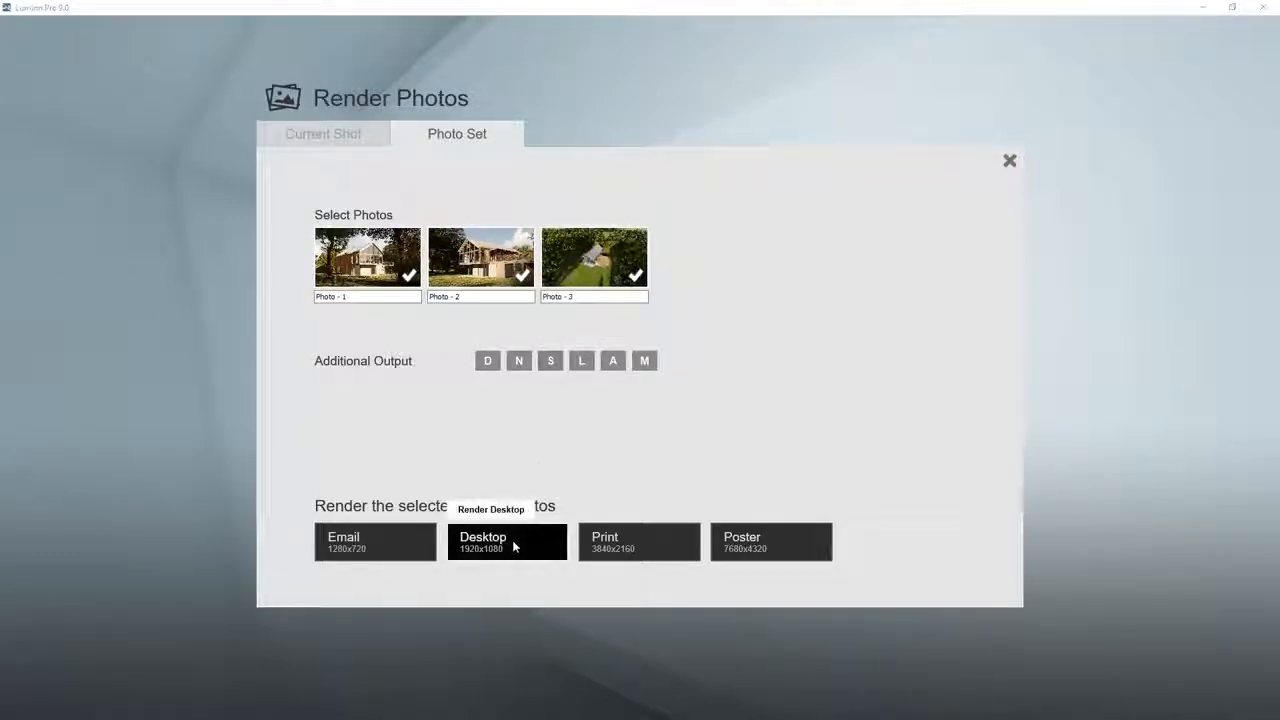
# Step: Enable all six additional outputs (D, N, S, L, A, M) for the current shot and render it at Desktop size, 1920x1080
pyautogui.click(353, 136)
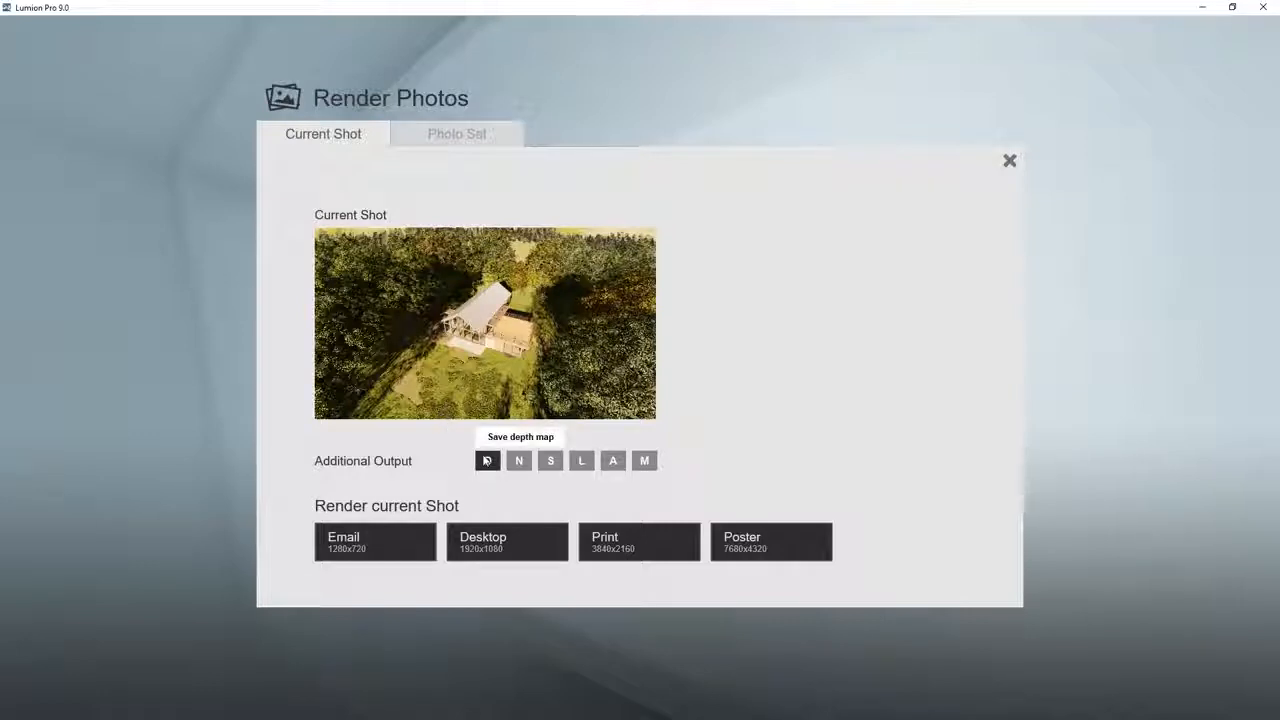
pyautogui.click(487, 461)
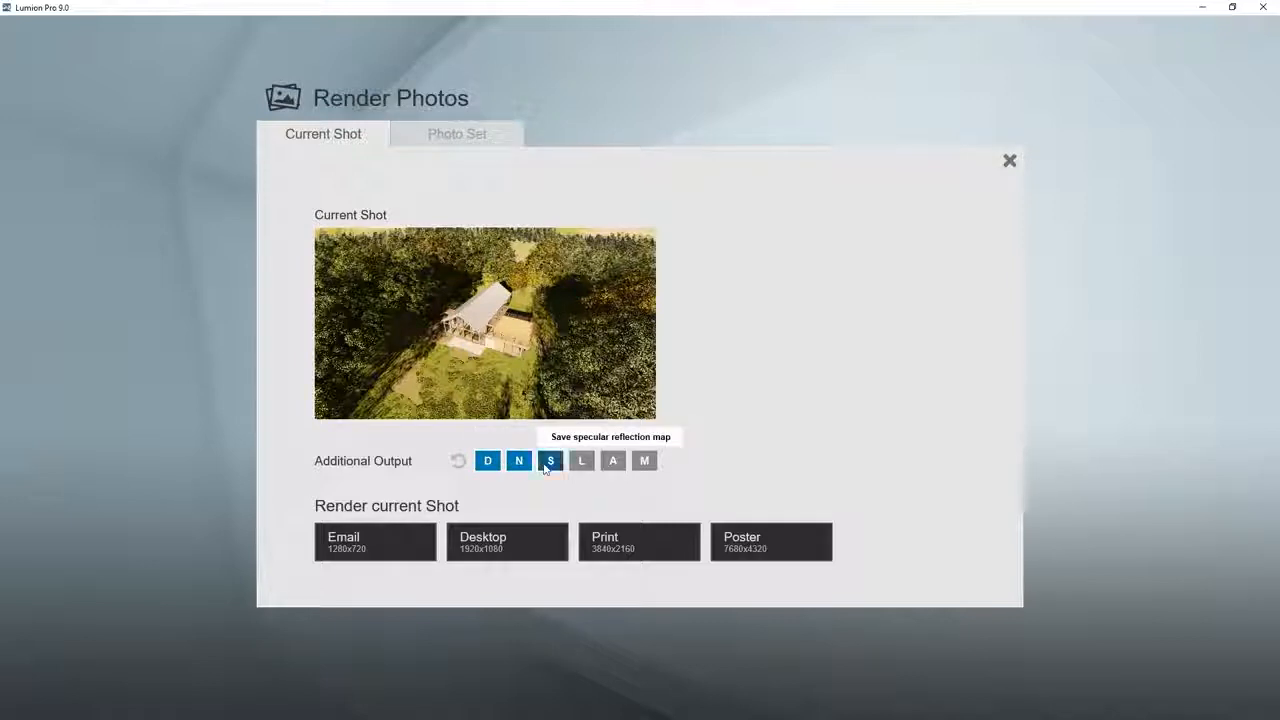
pyautogui.click(546, 466)
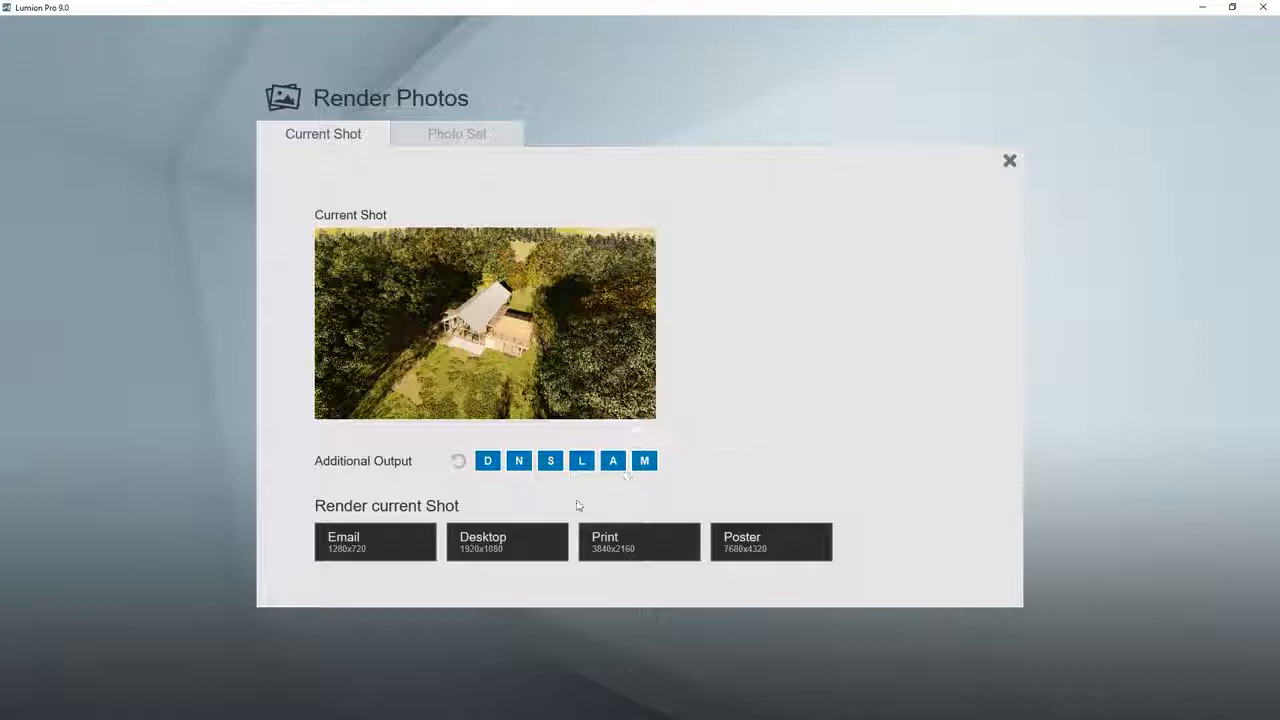
pyautogui.click(517, 526)
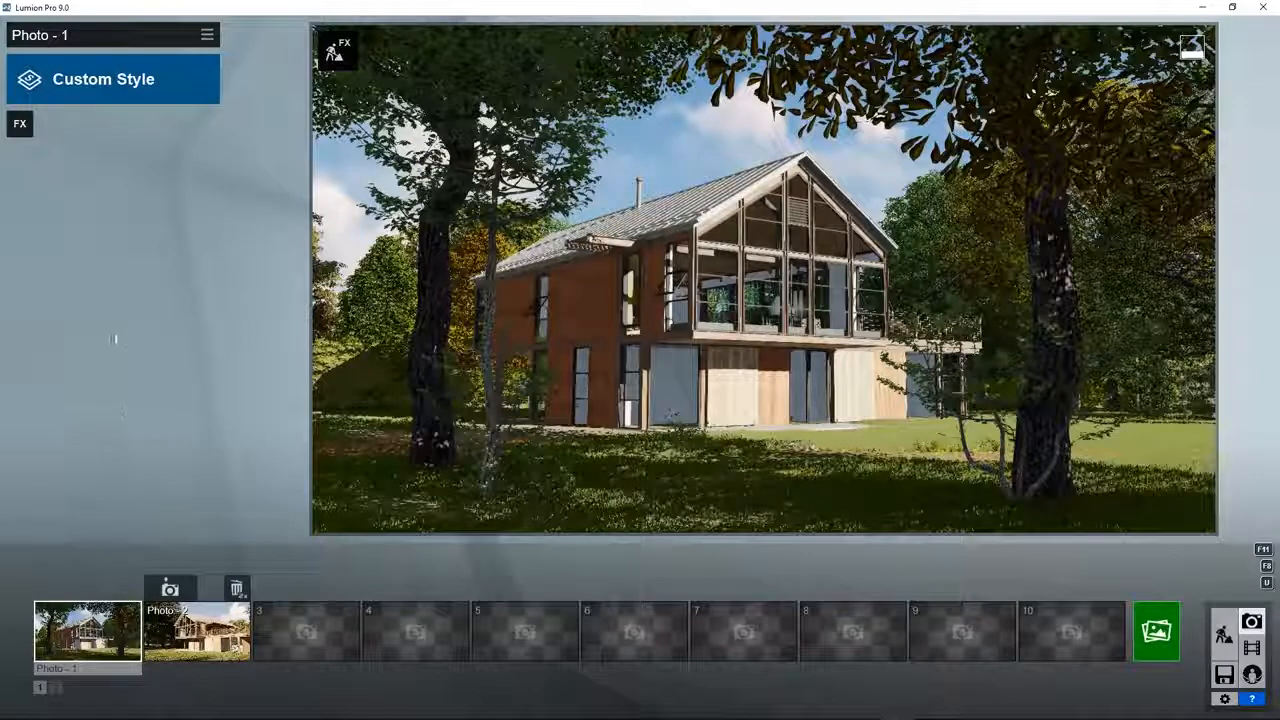
# Step: Look over the available styles, then browse every category of photo effects from light and shadow to the various extras
pyautogui.click(122, 99)
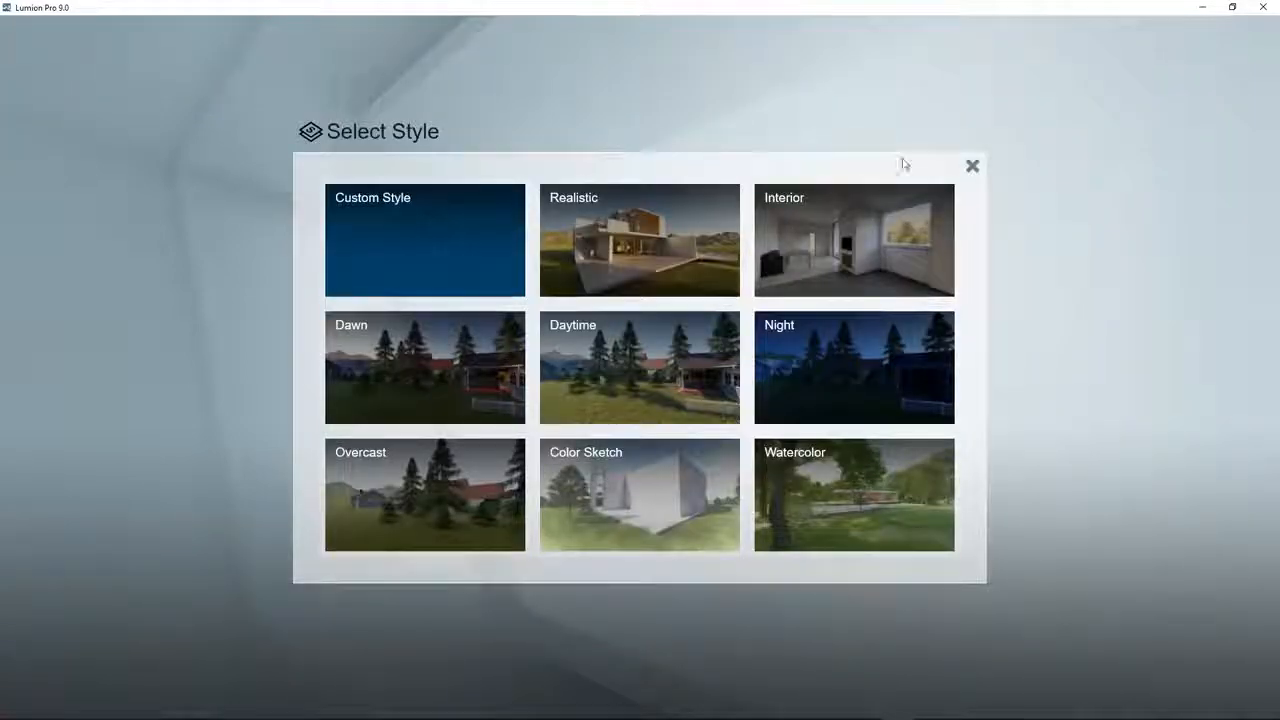
pyautogui.click(971, 167)
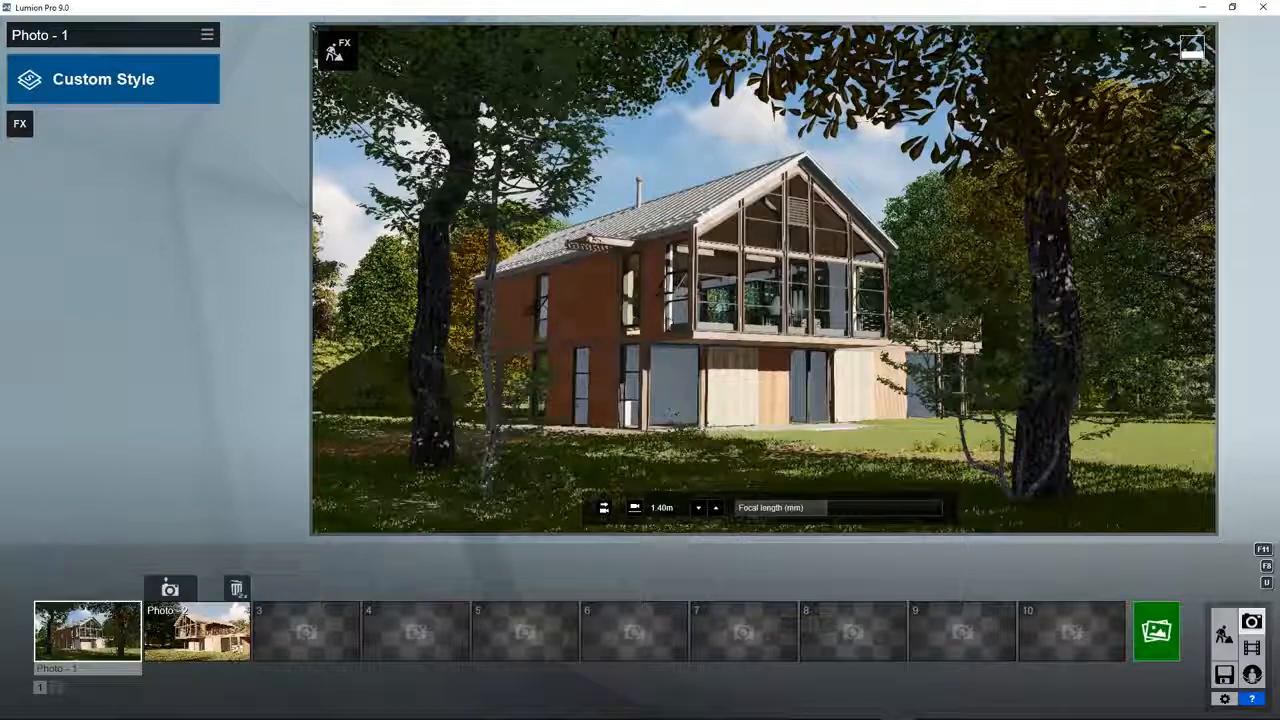
pyautogui.click(20, 126)
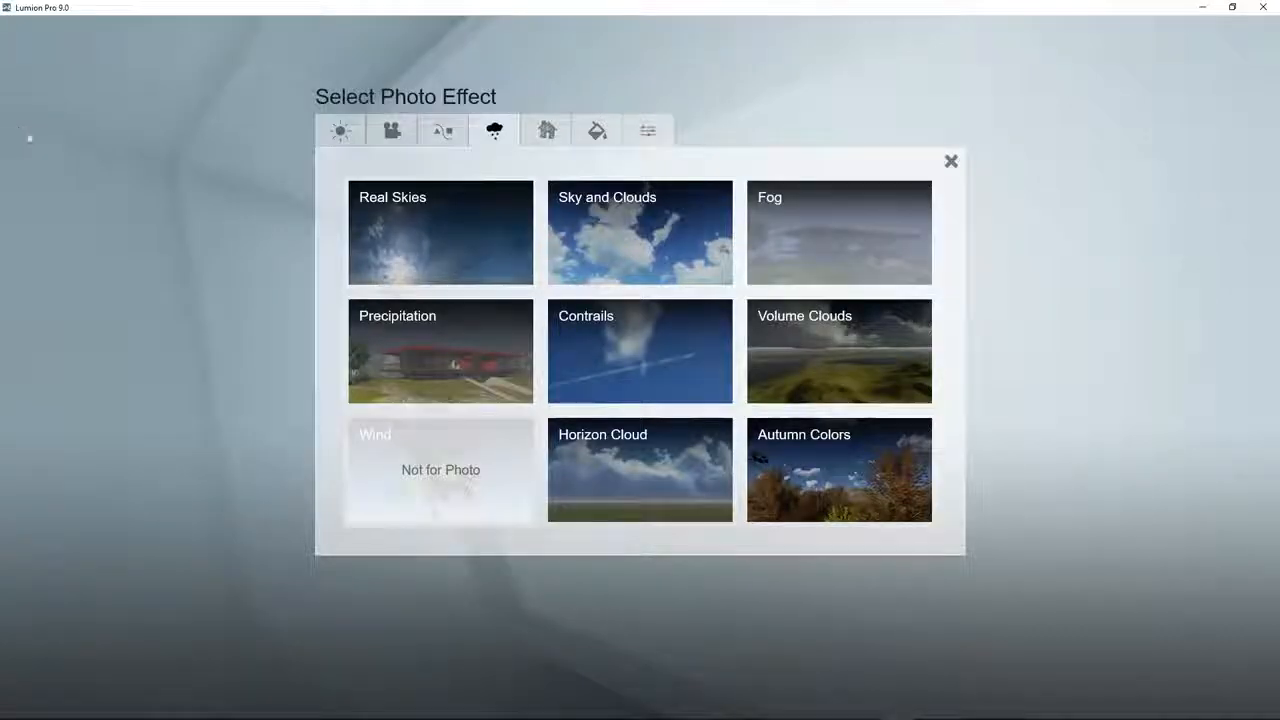
pyautogui.click(339, 130)
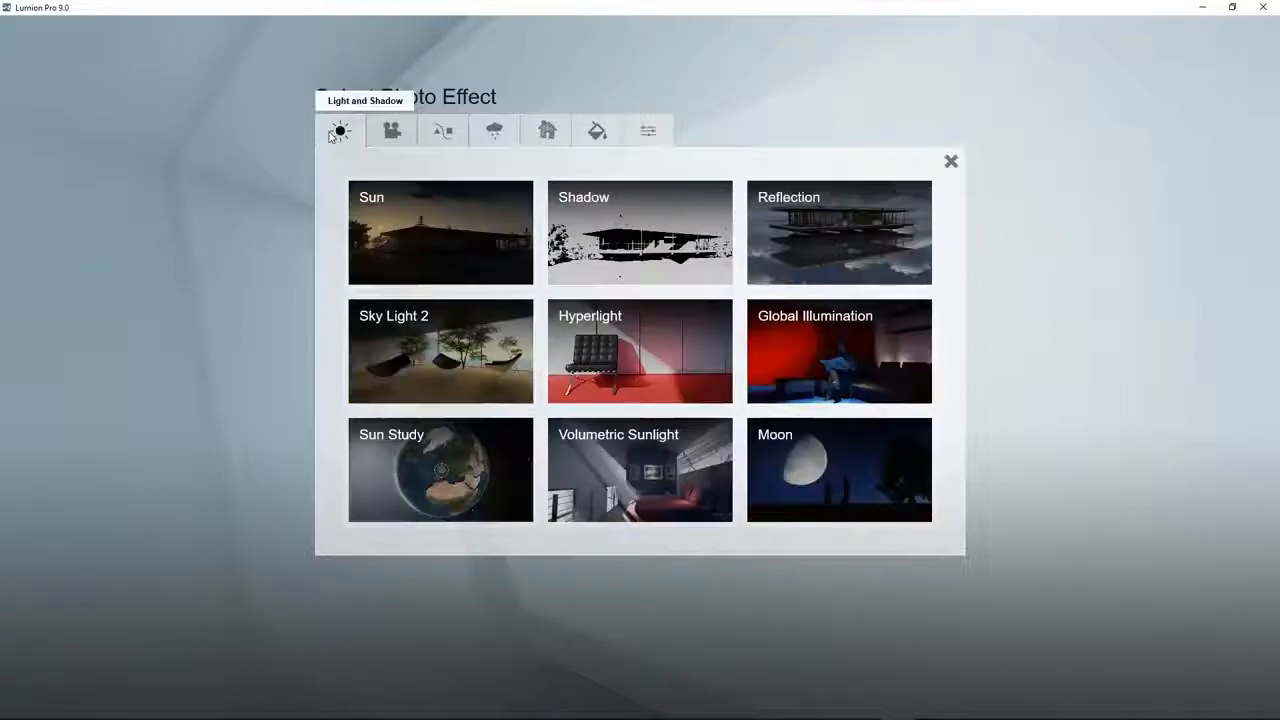
pyautogui.click(382, 132)
pyautogui.click(436, 133)
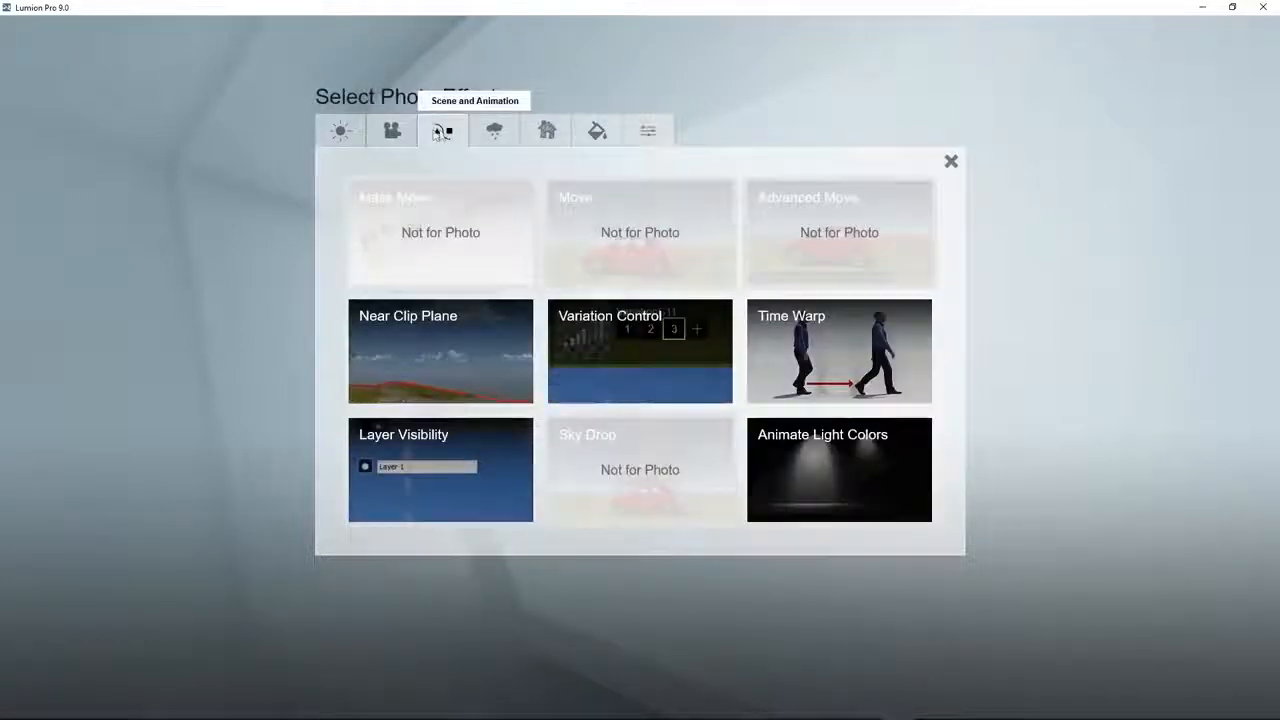
pyautogui.click(485, 133)
pyautogui.click(545, 133)
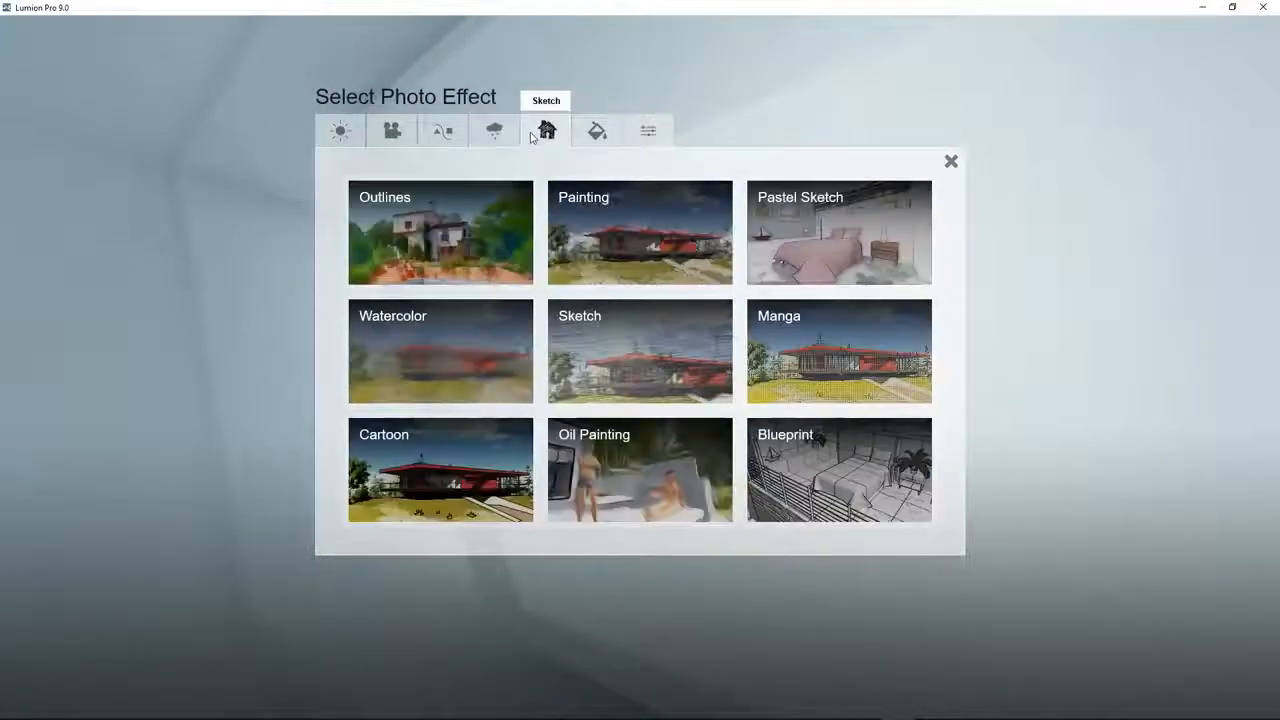
pyautogui.click(584, 135)
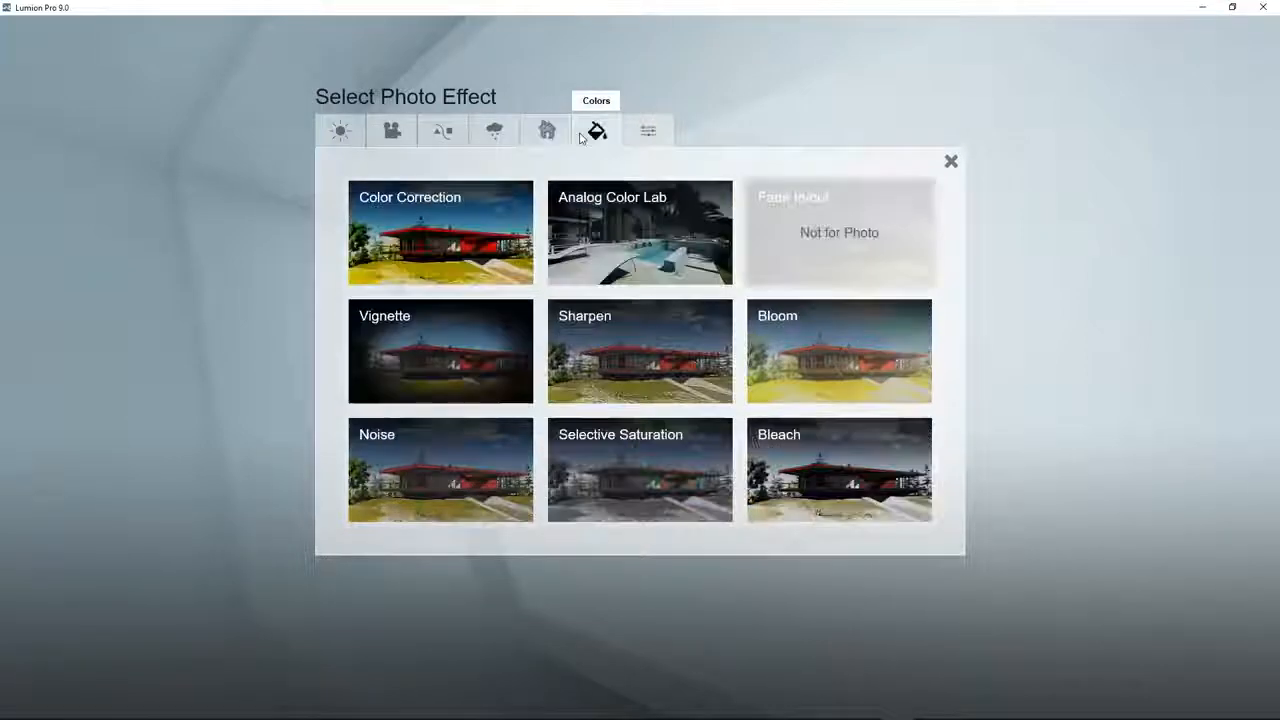
pyautogui.click(647, 133)
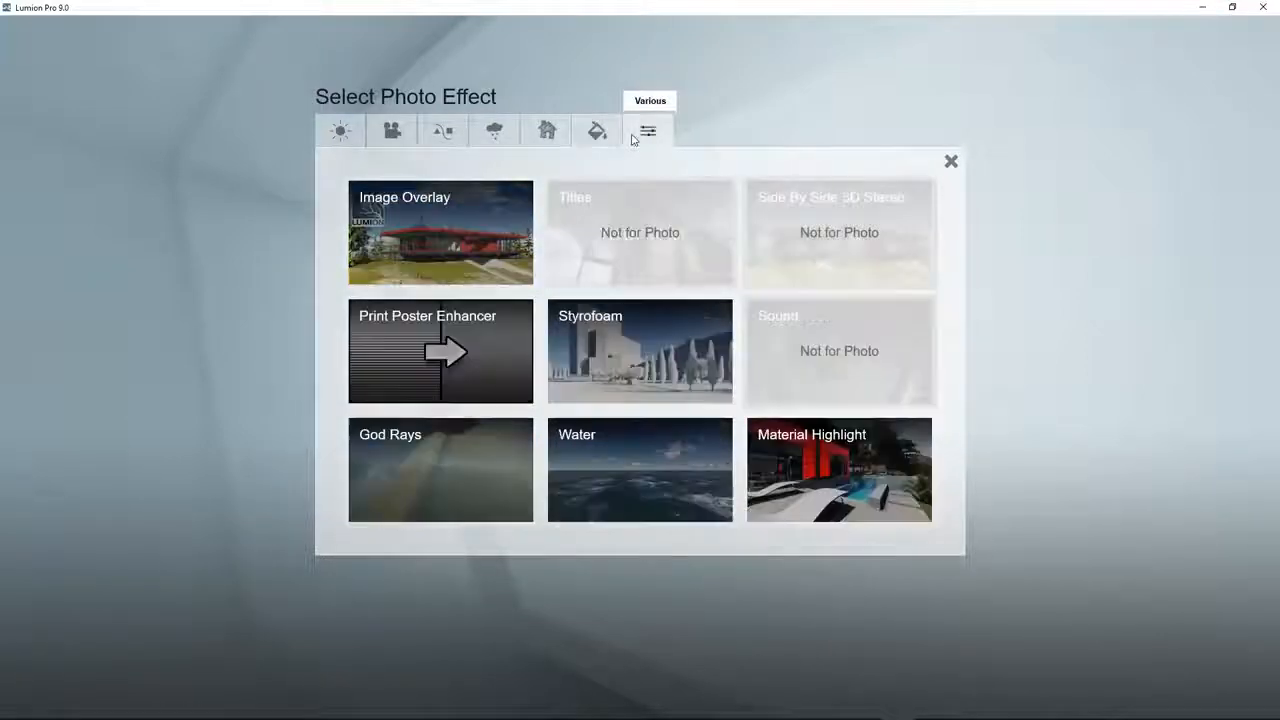
pyautogui.click(341, 132)
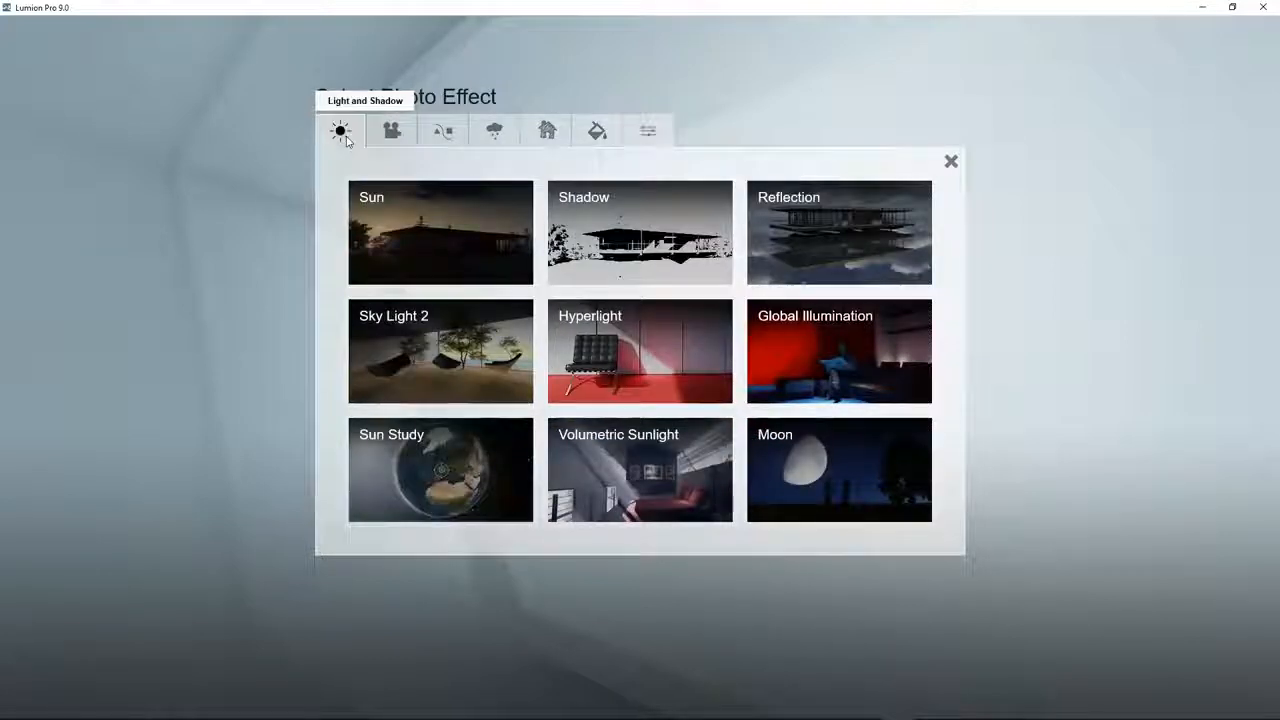
# Step: Add the Real Skies effect to Photo - 1 and adjust its heading so sunlight falls on the gabled front of the house
pyautogui.click(494, 133)
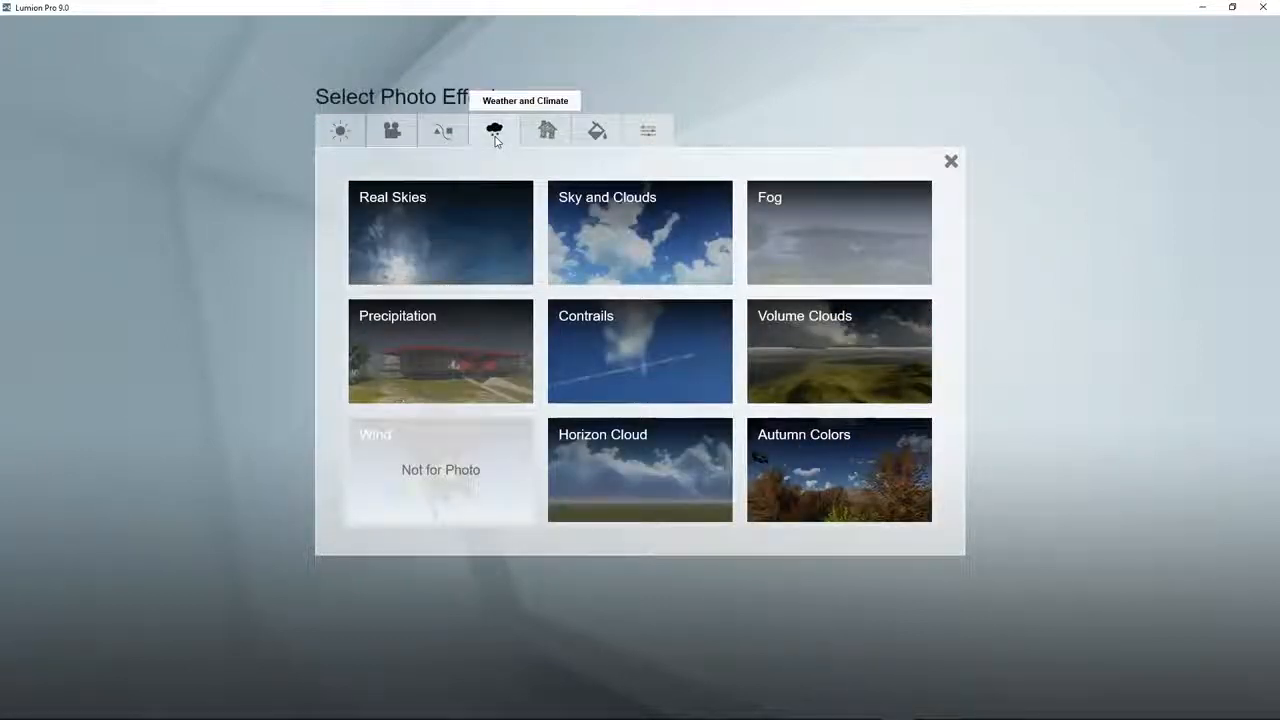
pyautogui.click(448, 220)
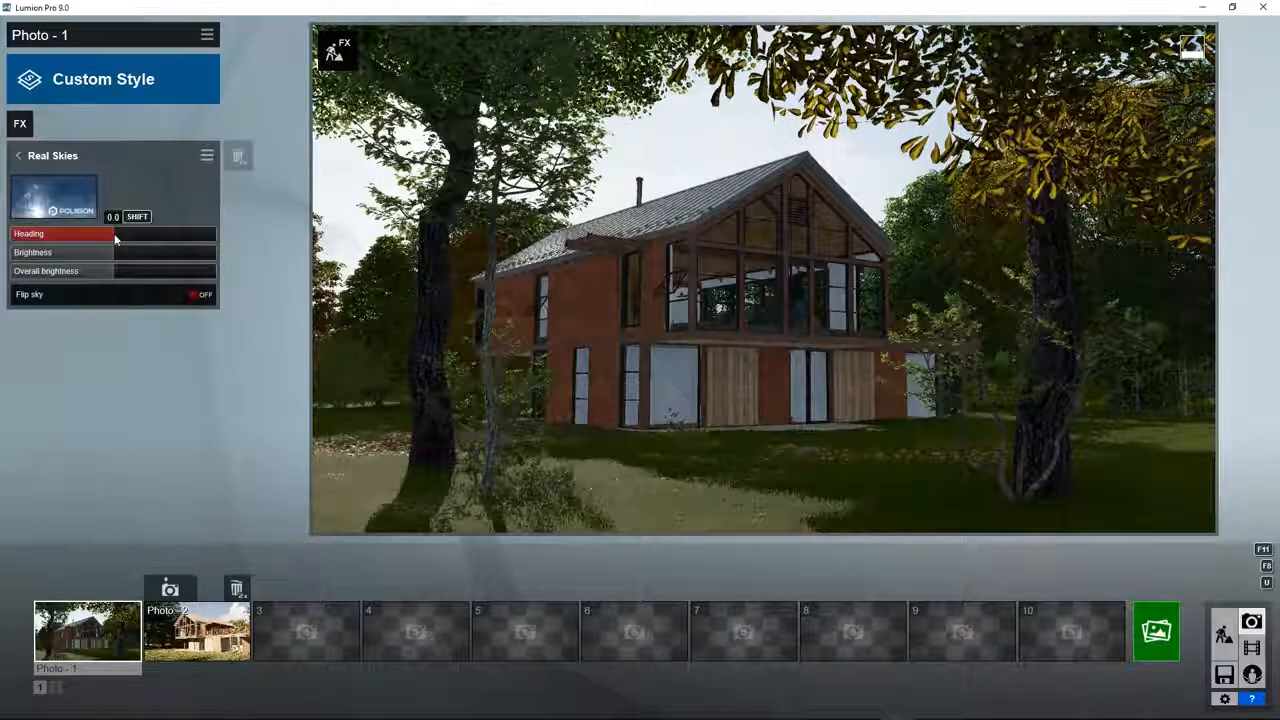
pyautogui.moveTo(115, 238); pyautogui.dragTo(107, 270)
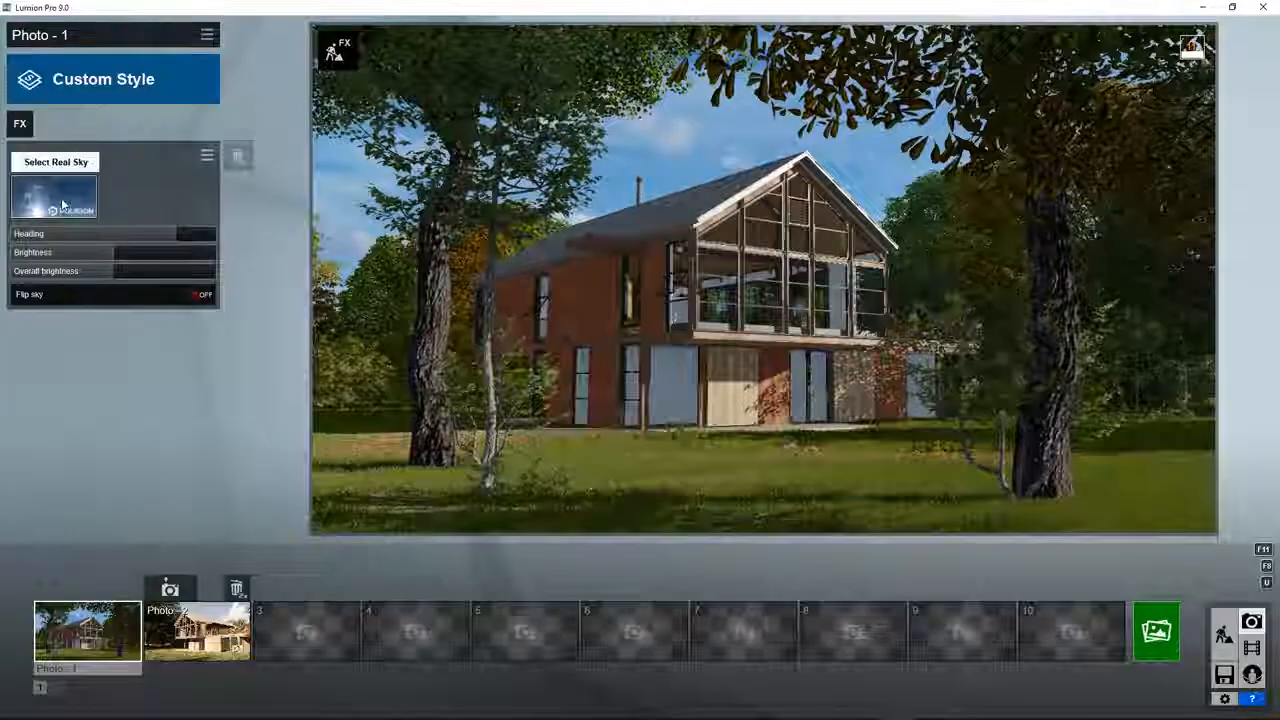
# Step: Choose the dark sunset sky with a pink glow at the horizon for Real Skies and adjust its heading
pyautogui.click(55, 195)
pyautogui.click(727, 148)
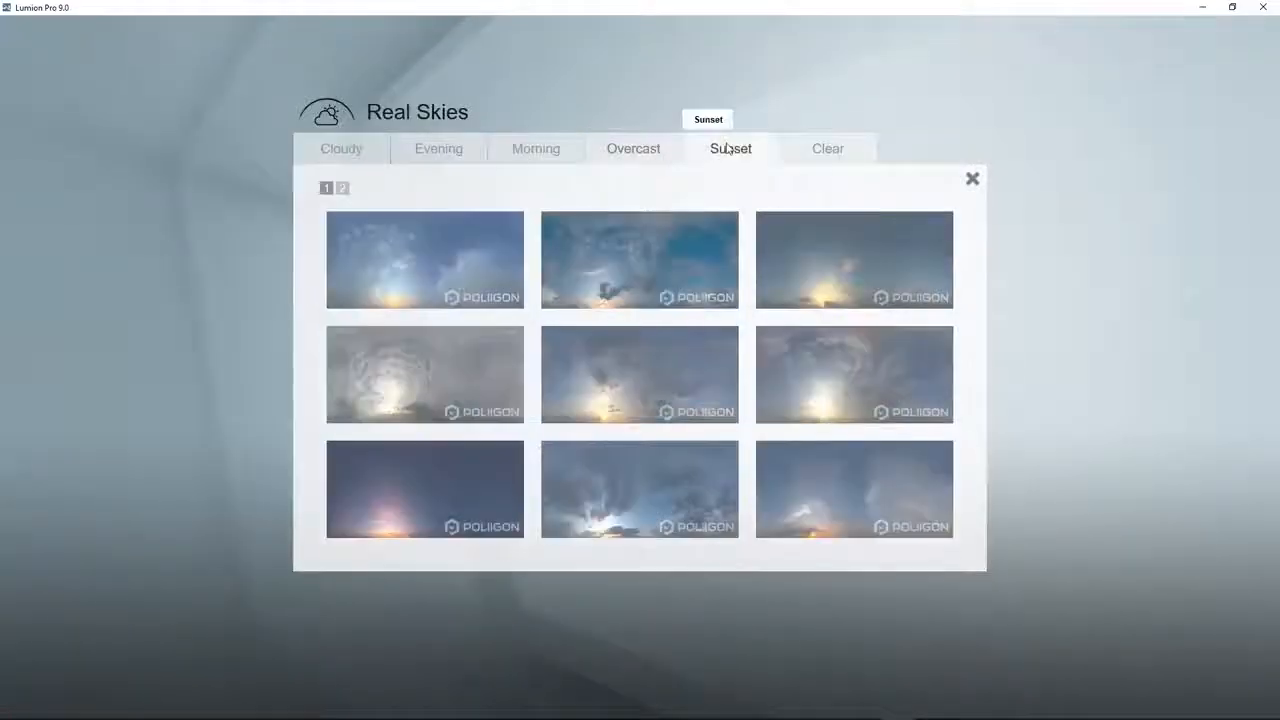
pyautogui.click(388, 468)
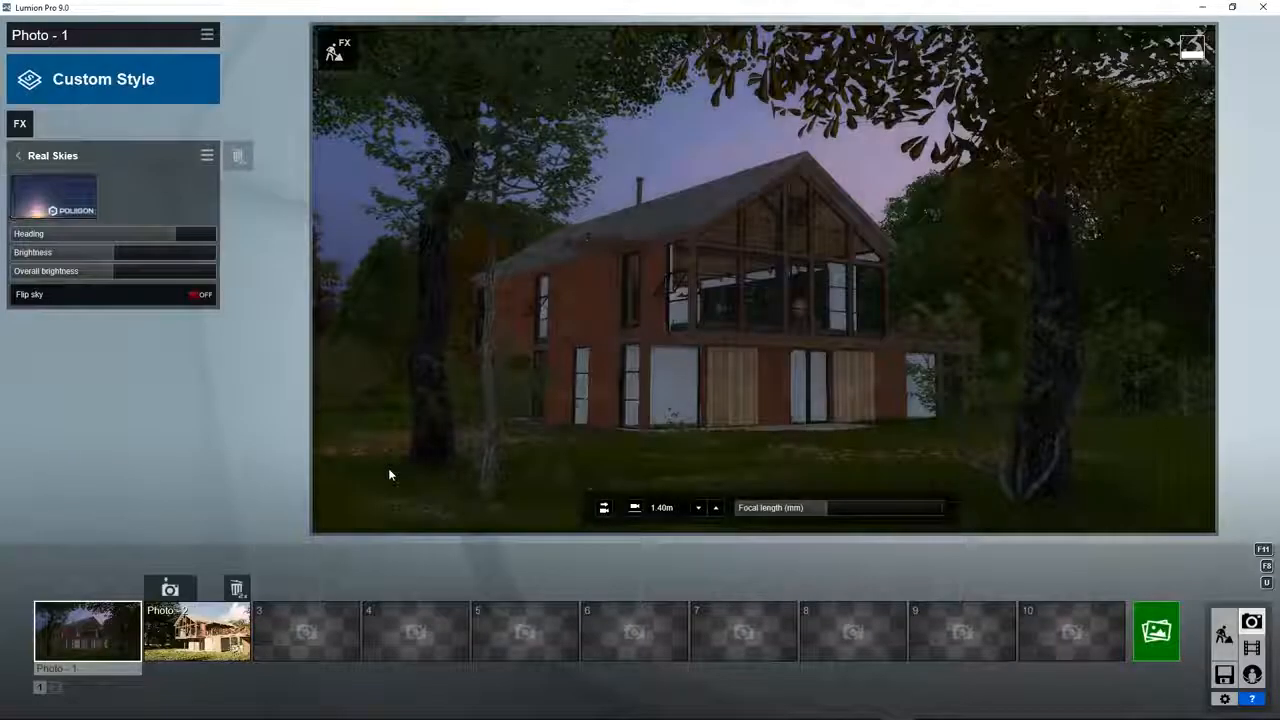
pyautogui.moveTo(178, 235)
pyautogui.mouseDown()
pyautogui.moveTo(120, 240)
pyautogui.moveTo(189, 250)
pyautogui.mouseUp()
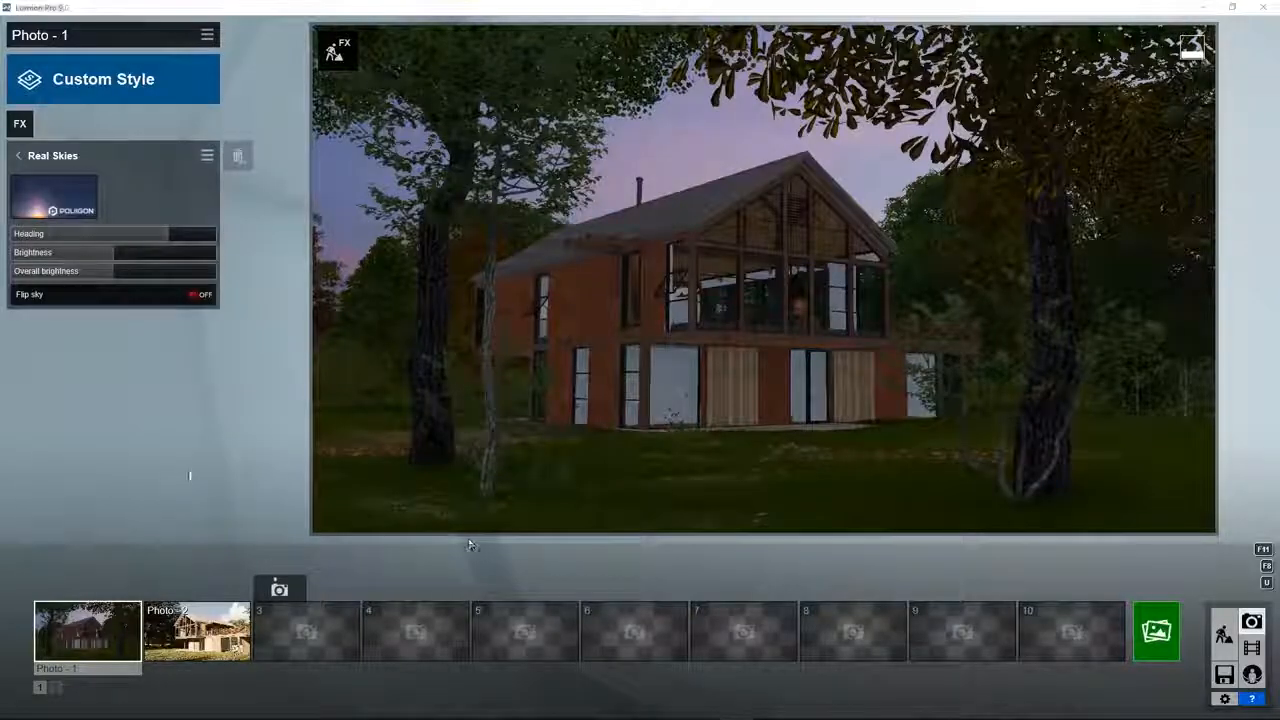
# Step: Leave the Real Skies settings and apply the Realistic style to Photo - 1
pyautogui.click(20, 157)
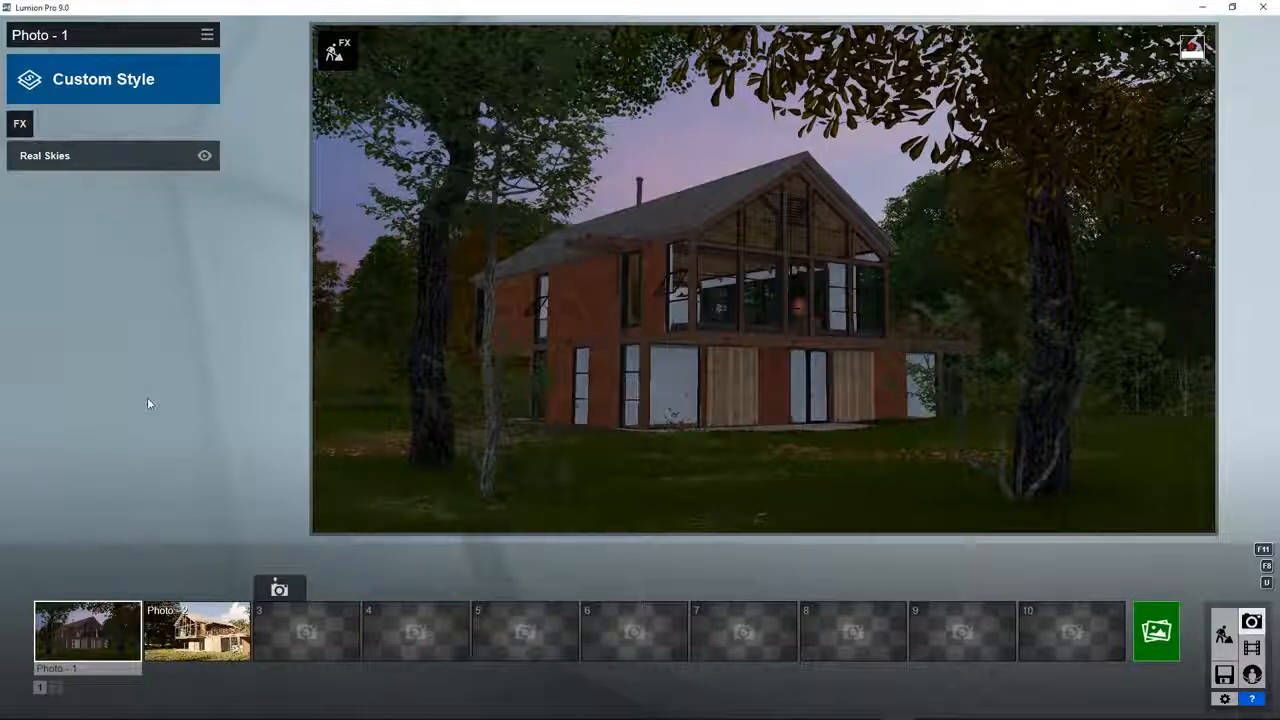
pyautogui.click(114, 80)
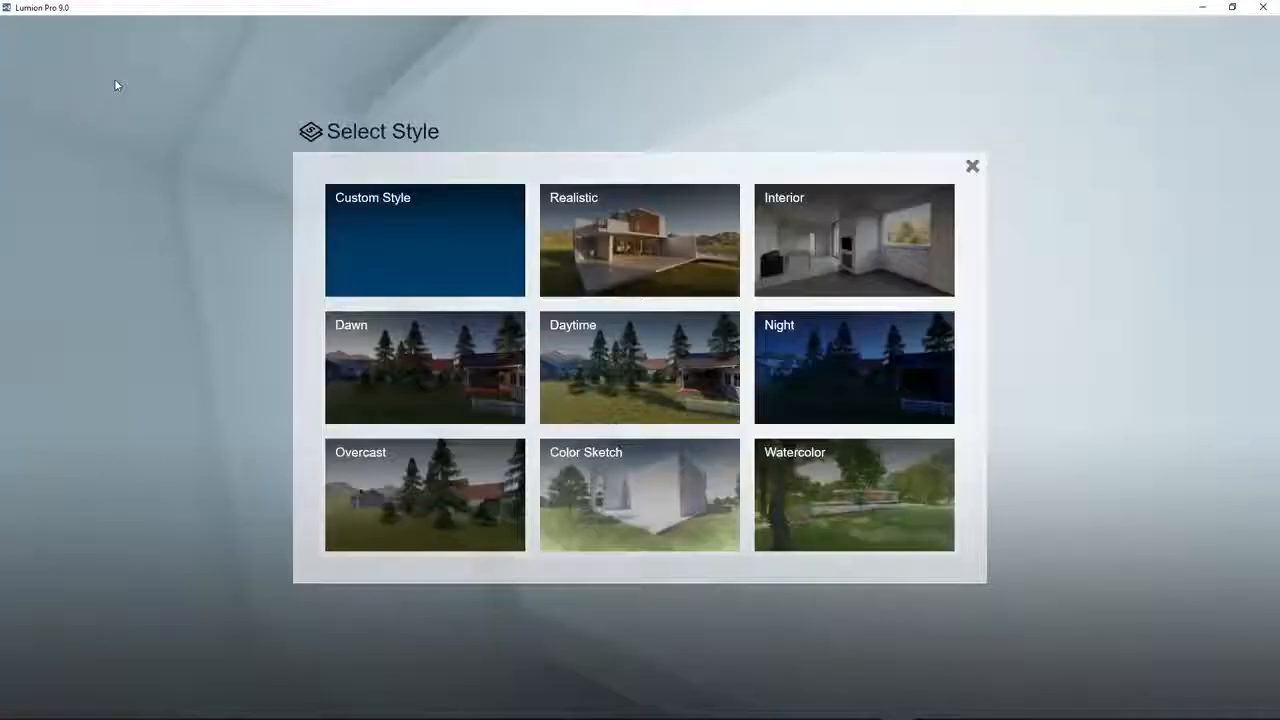
pyautogui.click(589, 230)
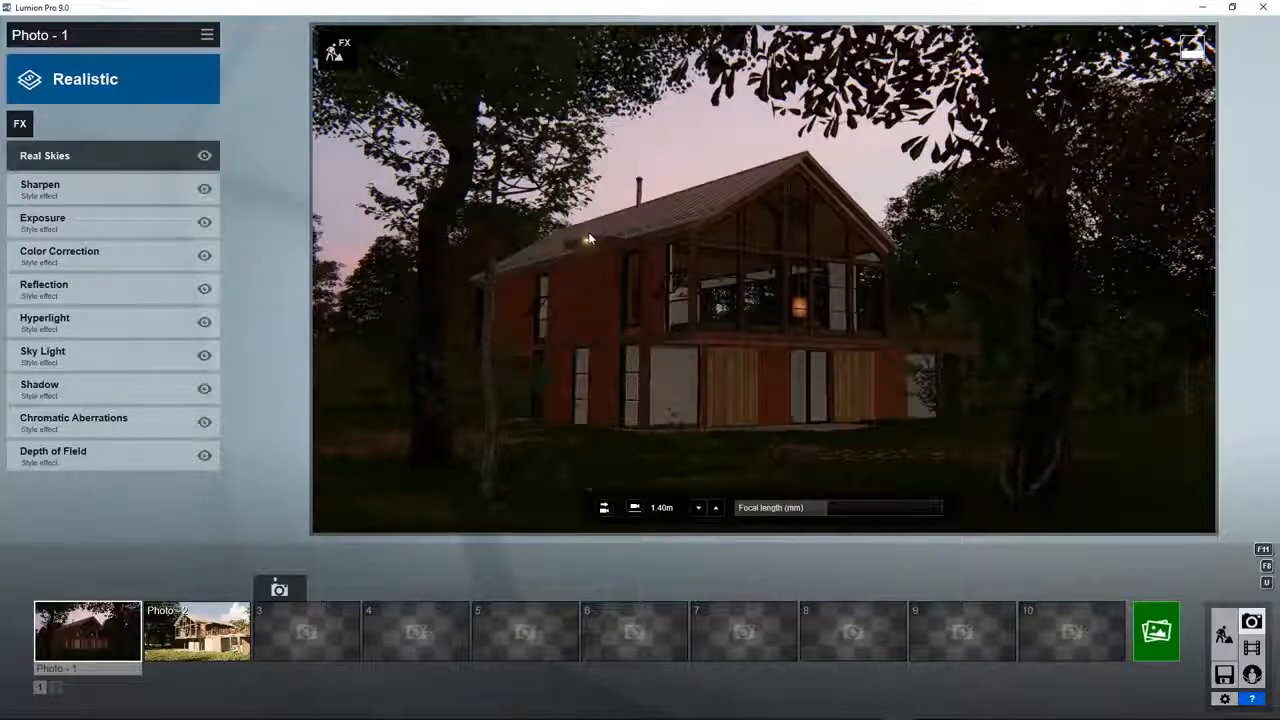
# Step: Replace the Real Skies image with the grey cloudy sunset sky and rotate its heading to light the house front
pyautogui.click(103, 158)
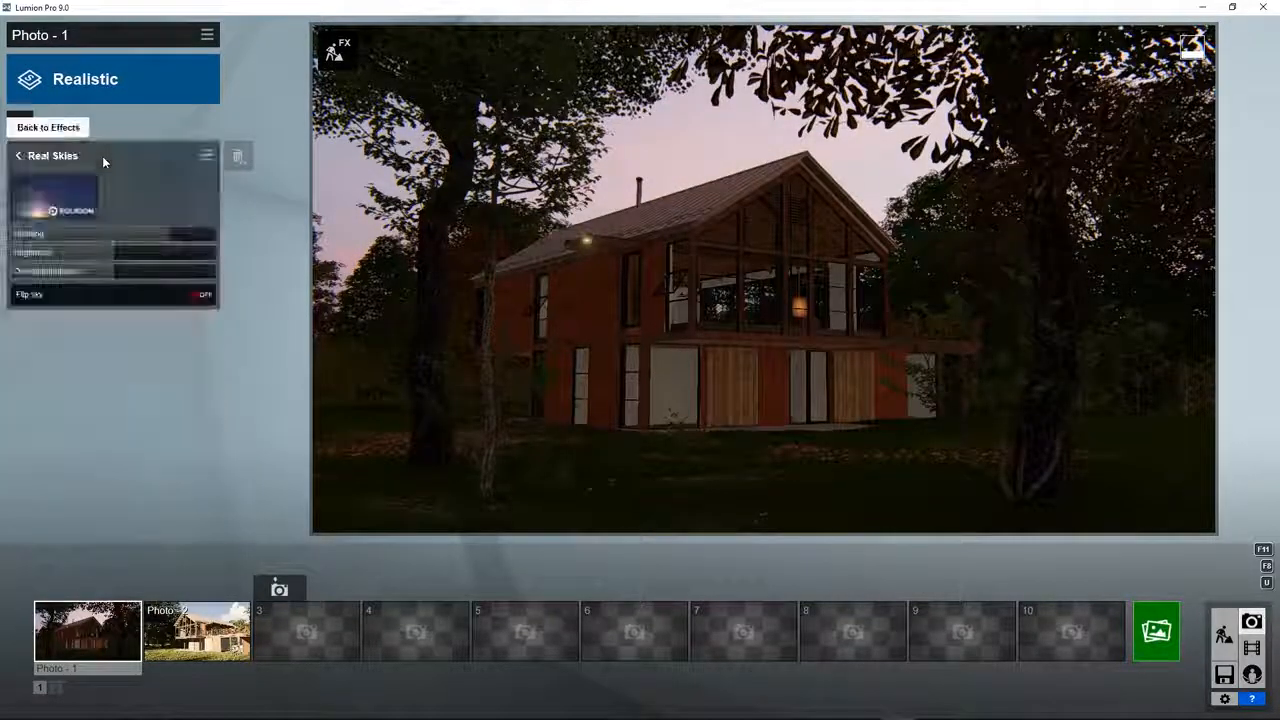
pyautogui.click(44, 203)
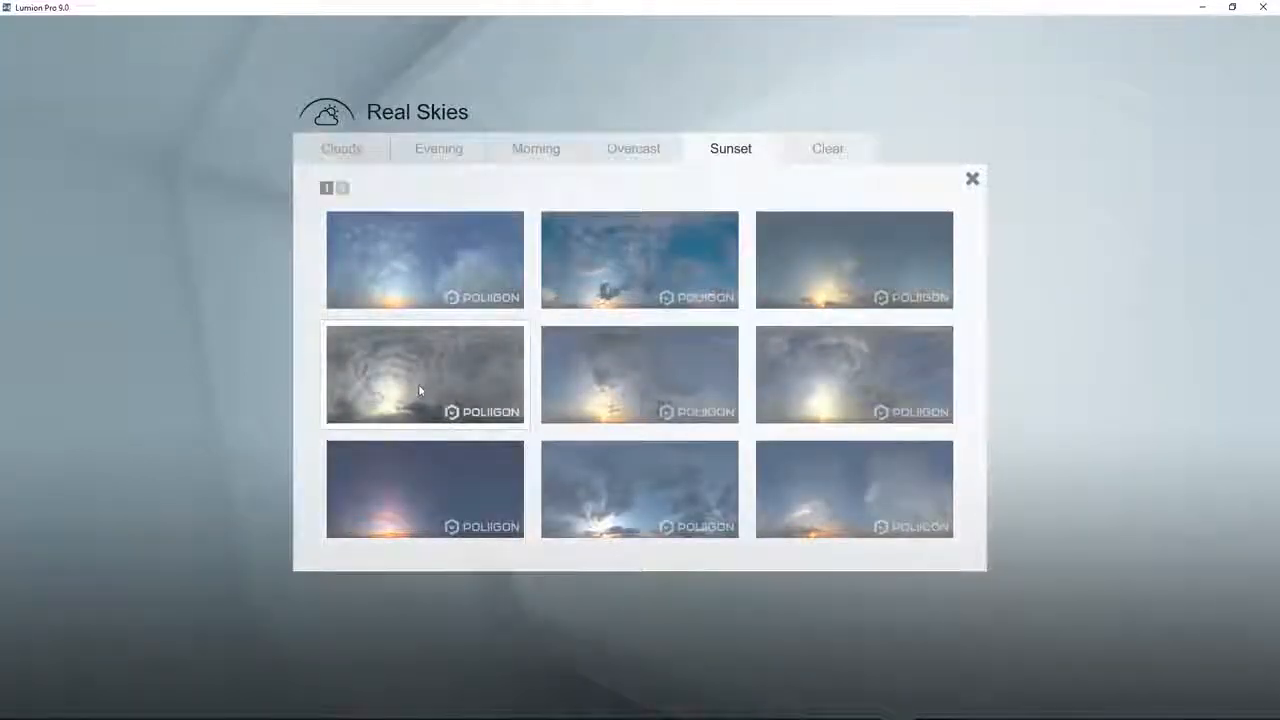
pyautogui.click(419, 390)
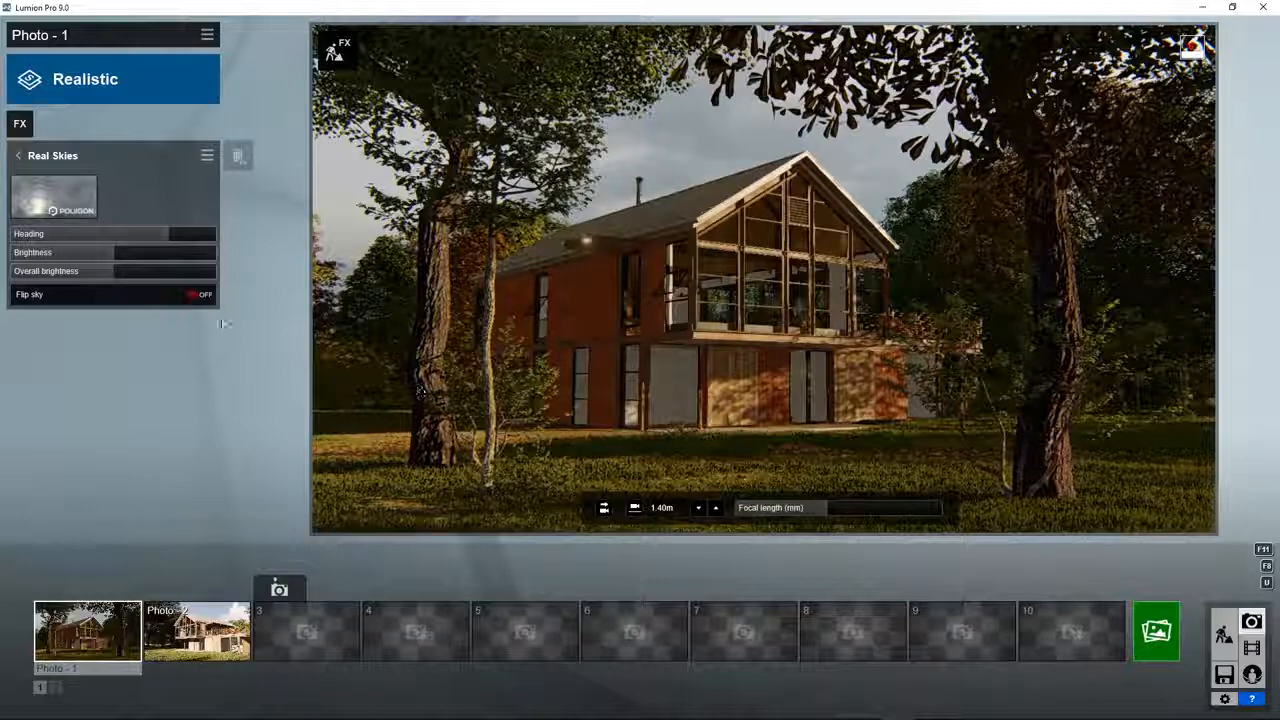
pyautogui.moveTo(162, 235)
pyautogui.mouseDown()
pyautogui.moveTo(92, 237)
pyautogui.moveTo(186, 237)
pyautogui.mouseUp()
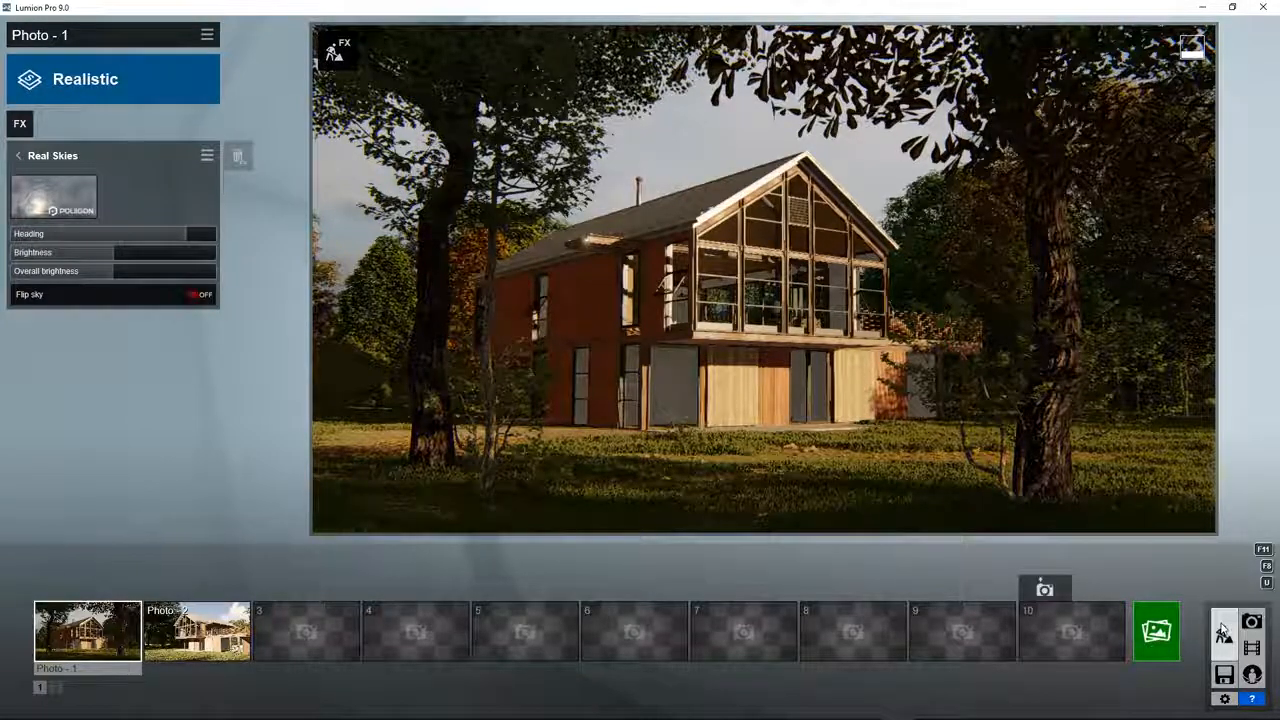
# Step: Show the weather settings in Build mode and switch to Movie mode
pyautogui.click(1224, 634)
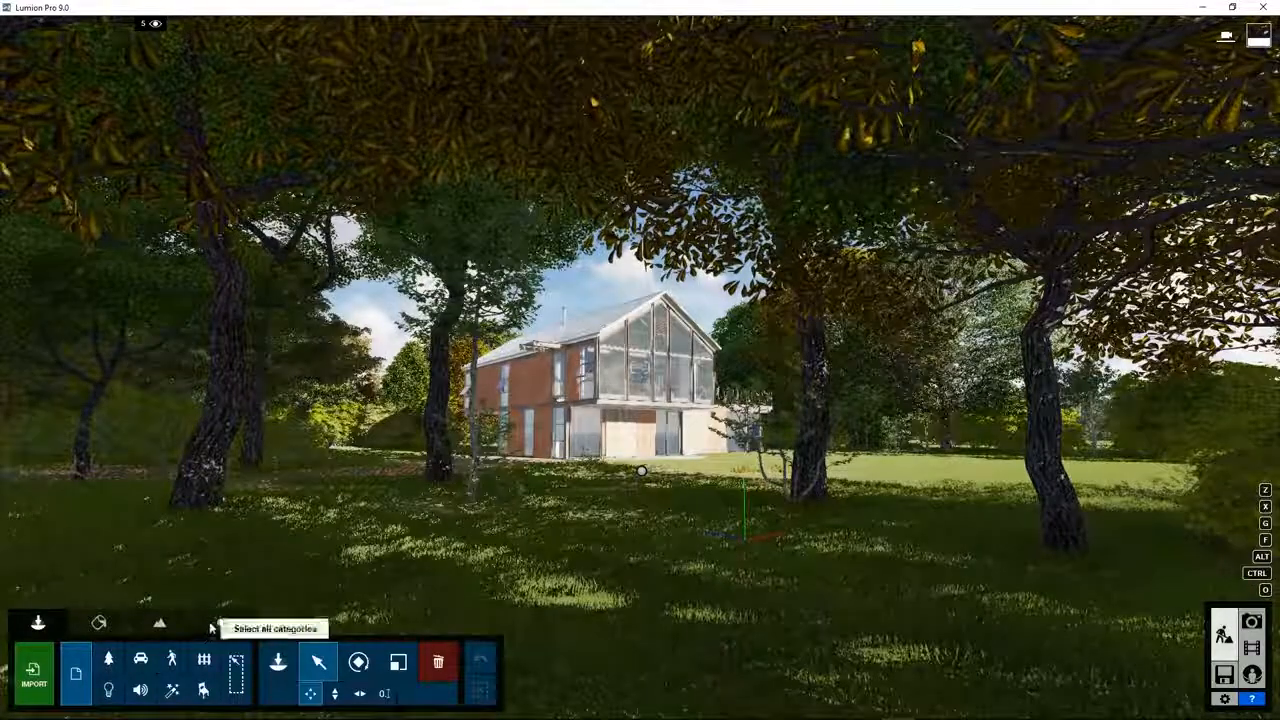
pyautogui.click(217, 624)
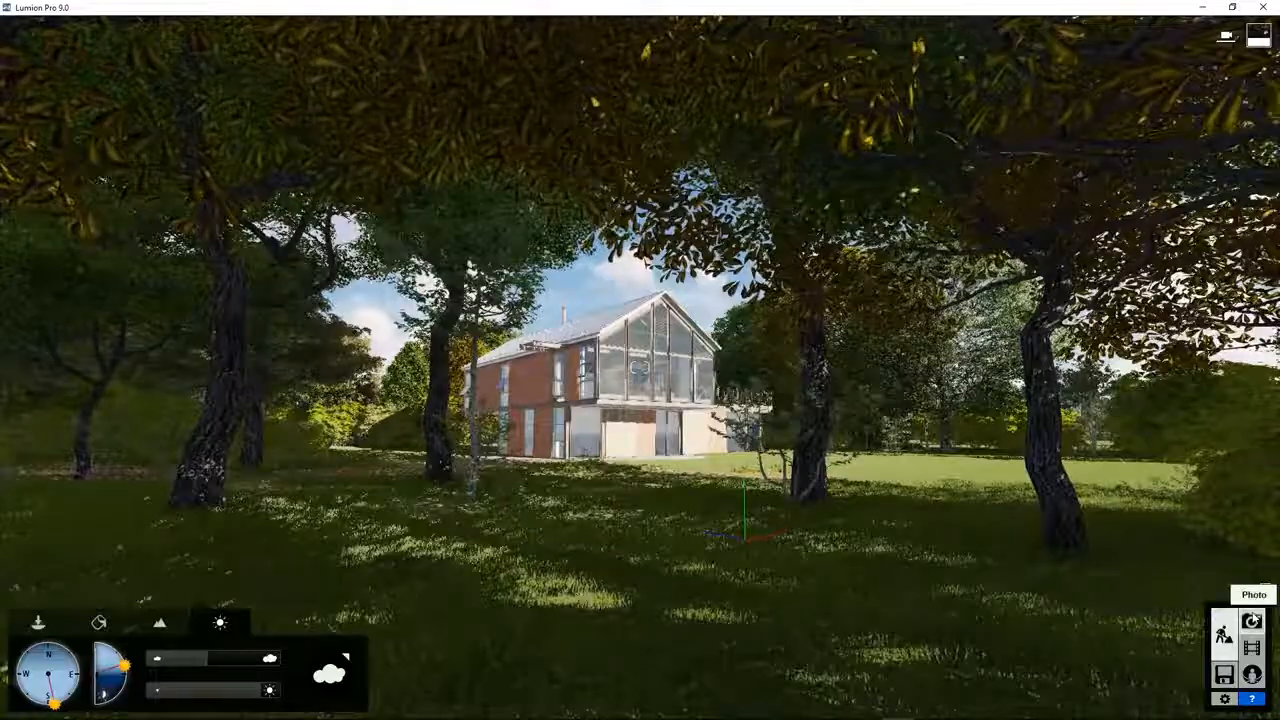
pyautogui.click(1252, 647)
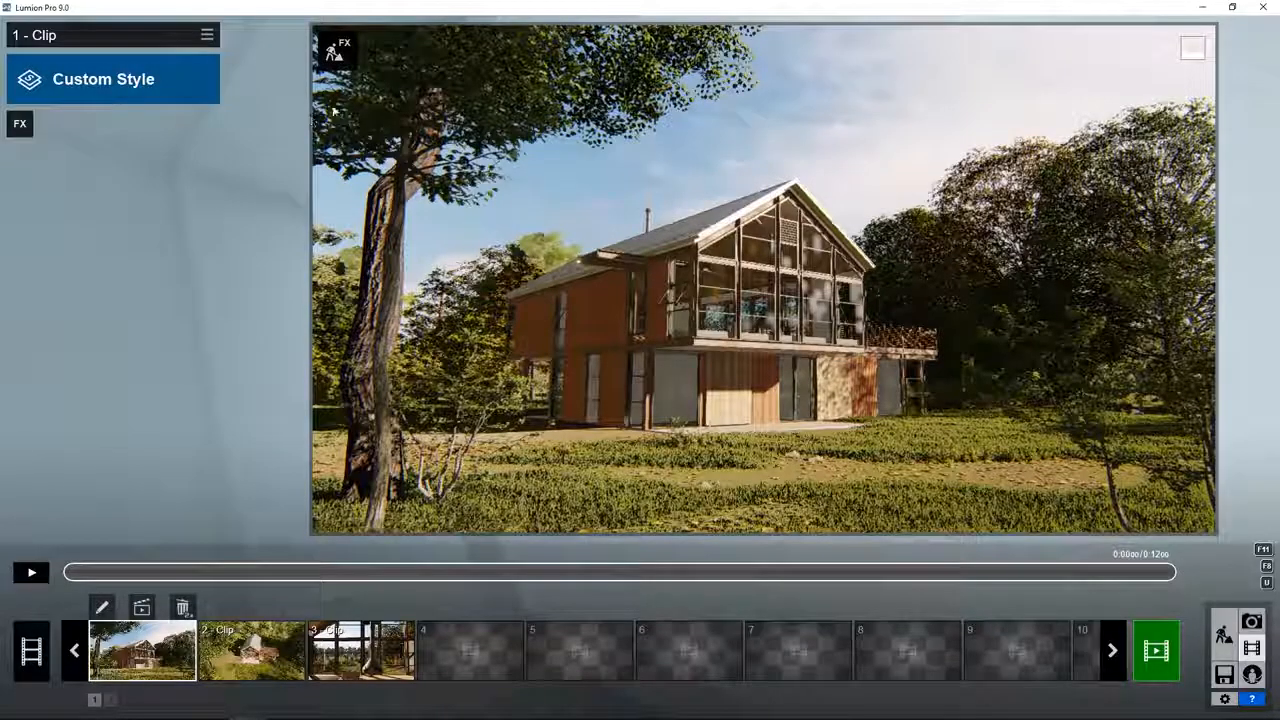
# Step: Open clip 1 for building with effects and move the camera to the open grass area near the house
pyautogui.click(337, 48)
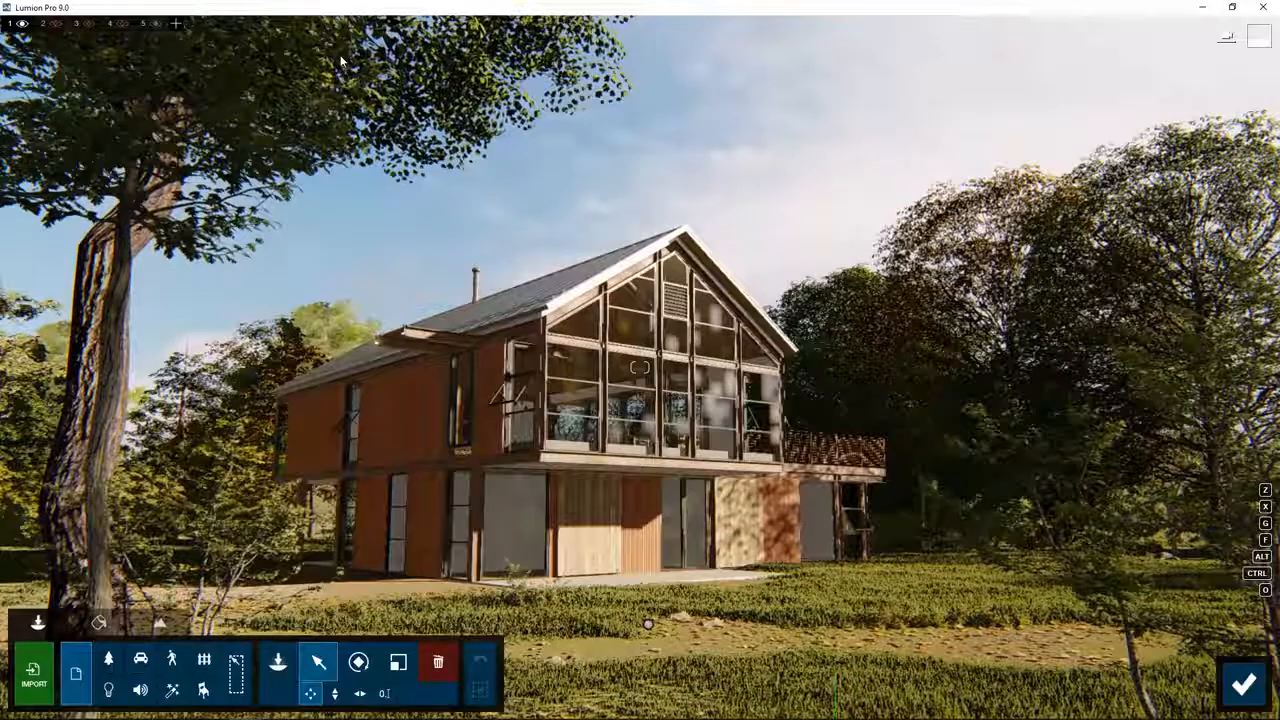
pyautogui.press('w')
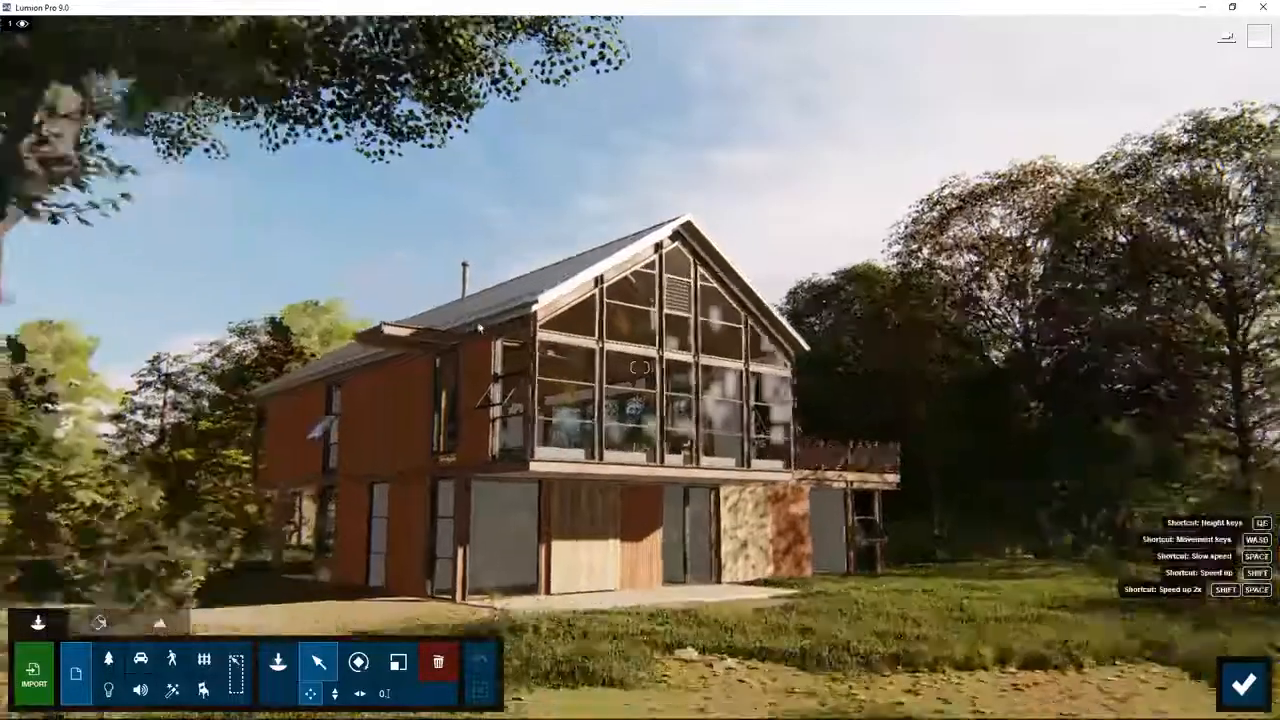
pyautogui.moveTo(429, 275); pyautogui.dragTo(820, 438, button='right')
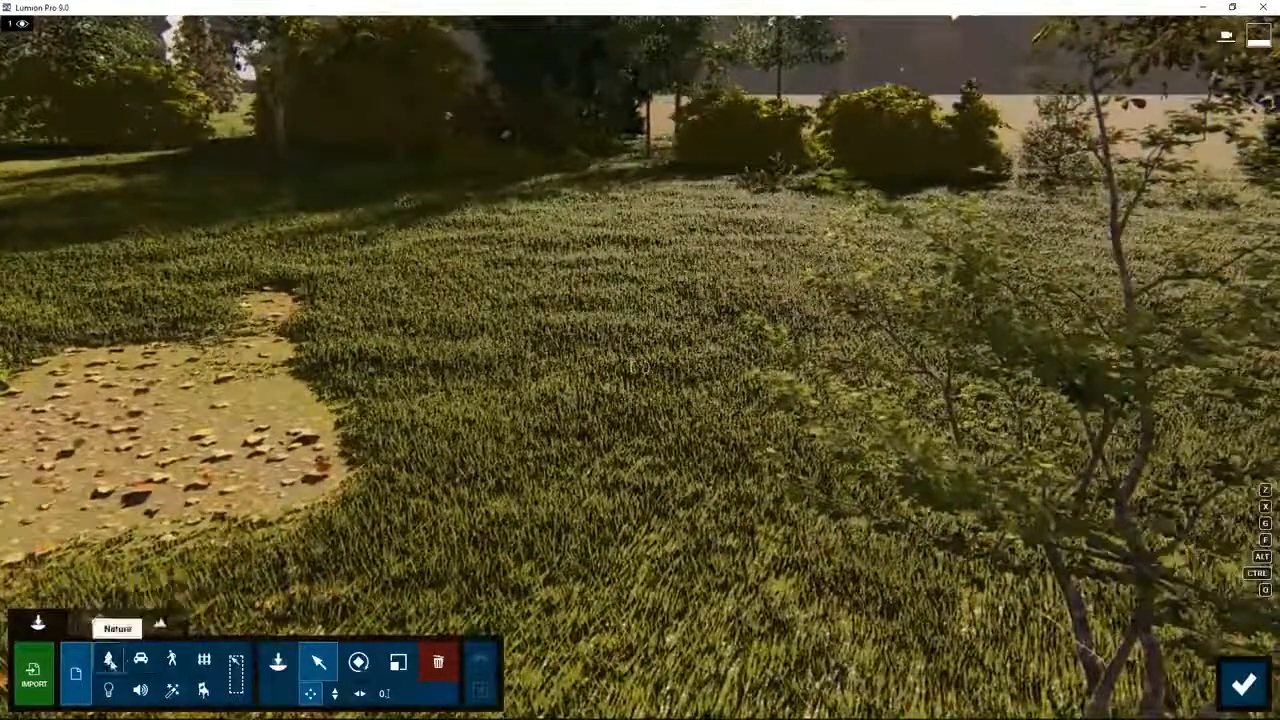
# Step: Place three Acacia3 RT trees from the Nature Library on the grass and activate object selection
pyautogui.click(108, 657)
pyautogui.click(278, 662)
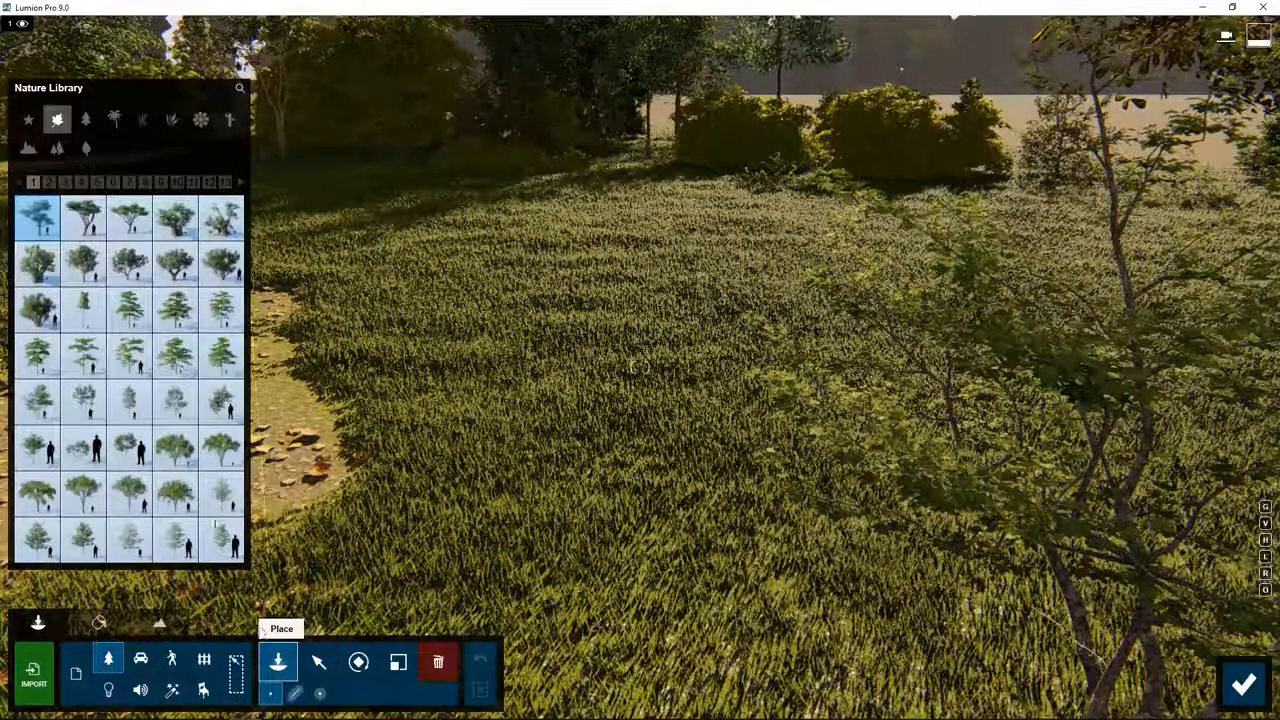
pyautogui.click(651, 270)
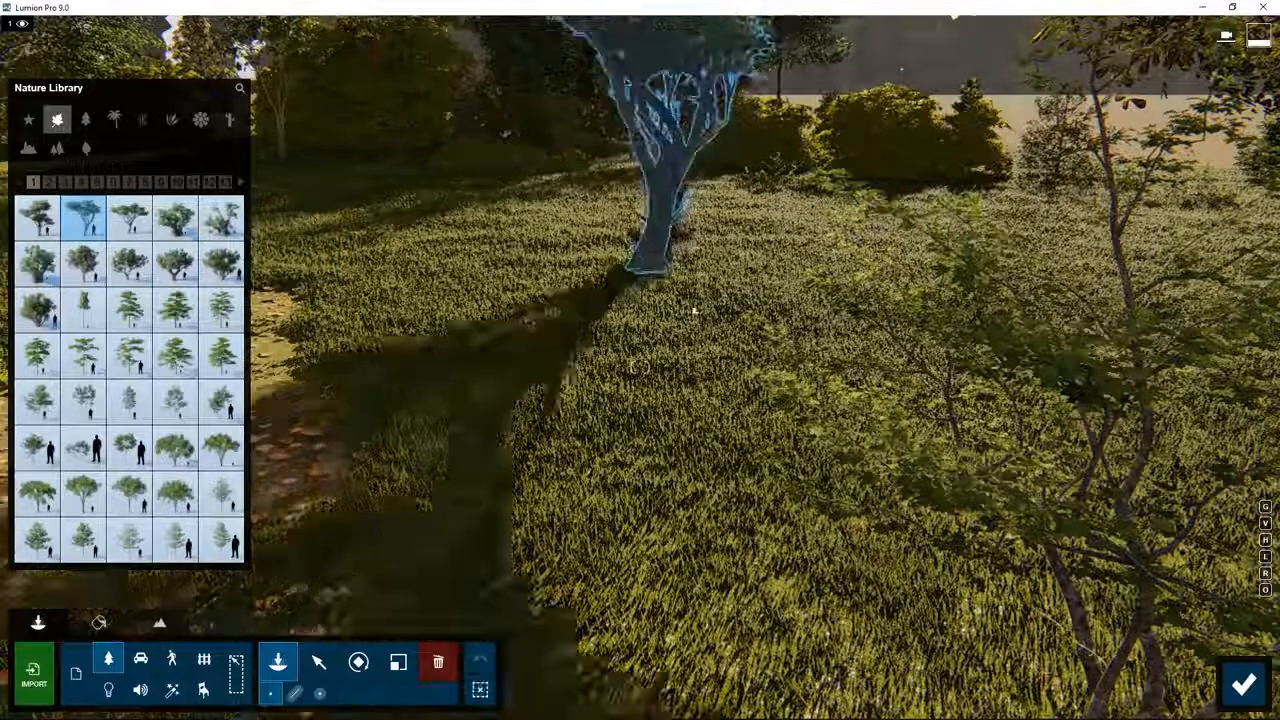
pyautogui.click(794, 385)
pyautogui.click(1055, 262)
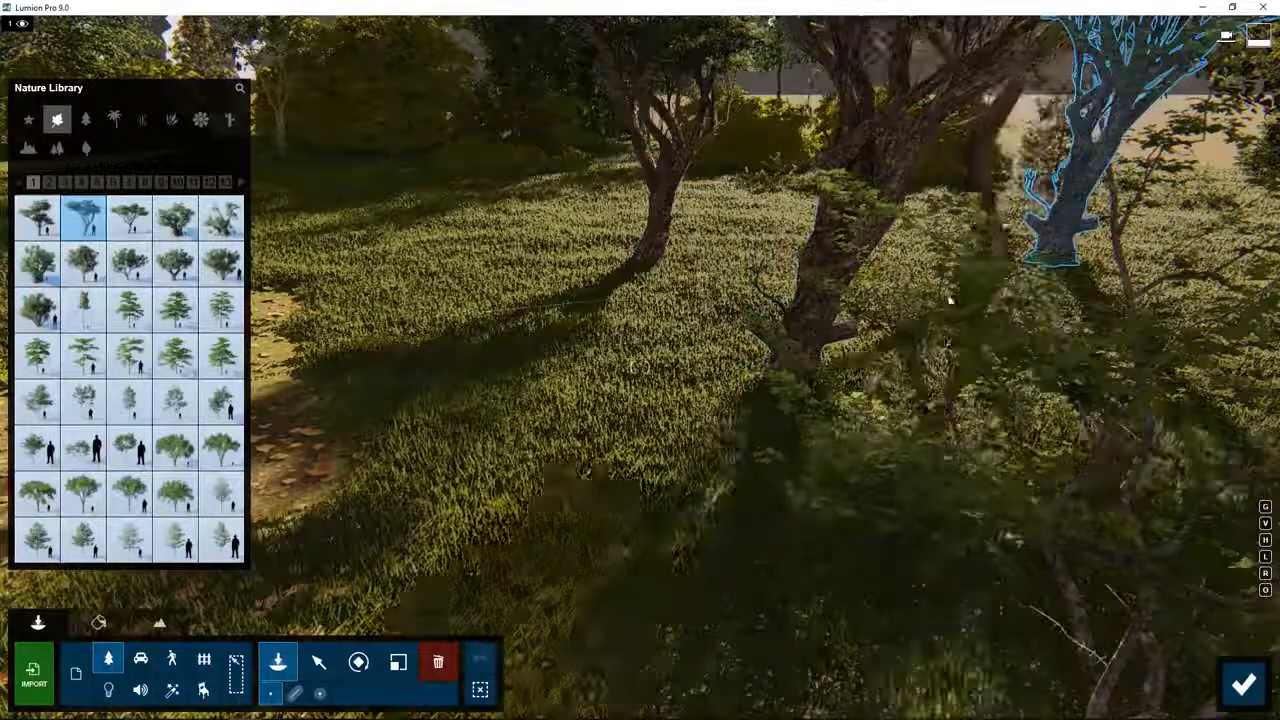
pyautogui.click(319, 662)
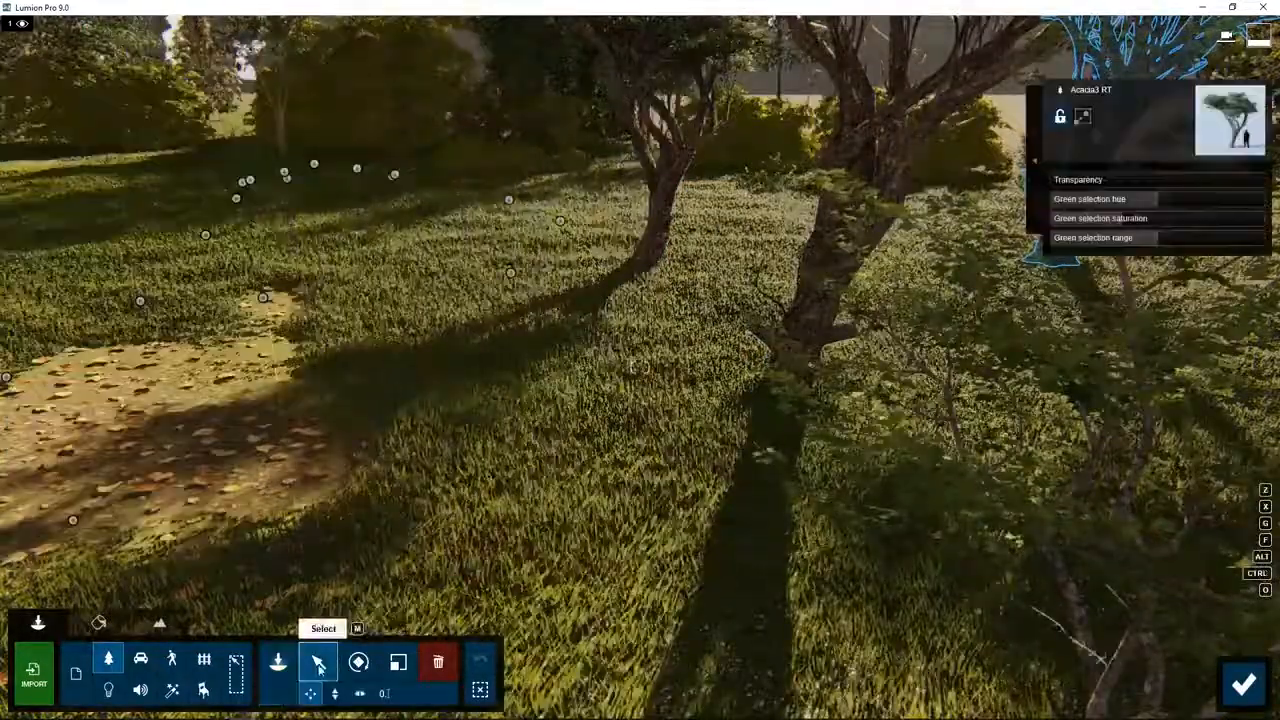
pyautogui.moveTo(513, 173); pyautogui.dragTo(505, 60, button='right')
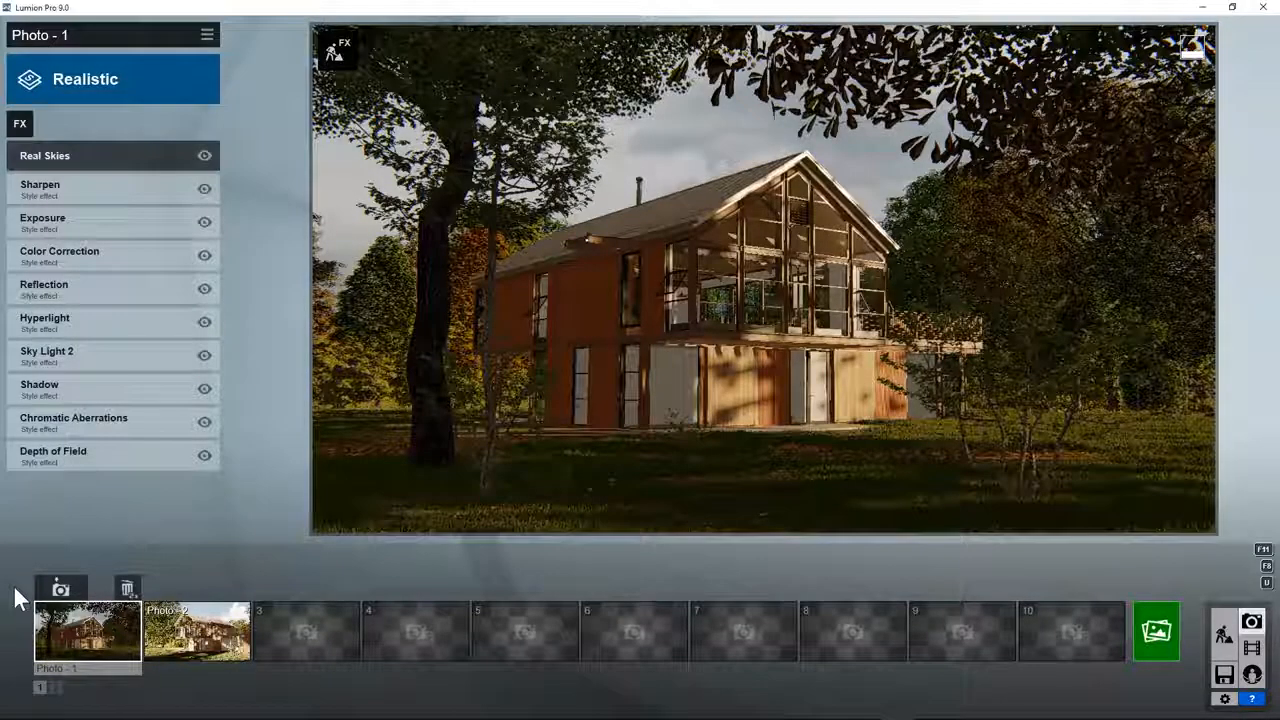
# Step: Rename Photo - 1 as "Project X - 1"
pyautogui.click(56, 668)
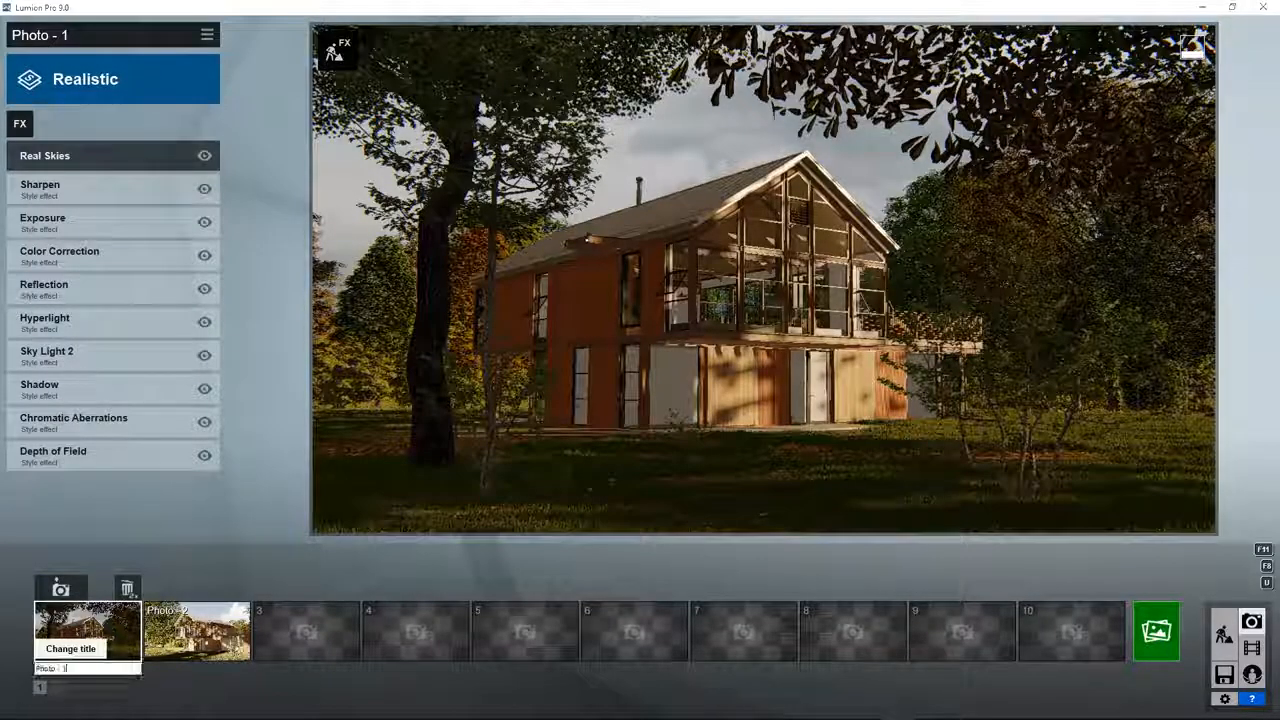
pyautogui.write('Pro')
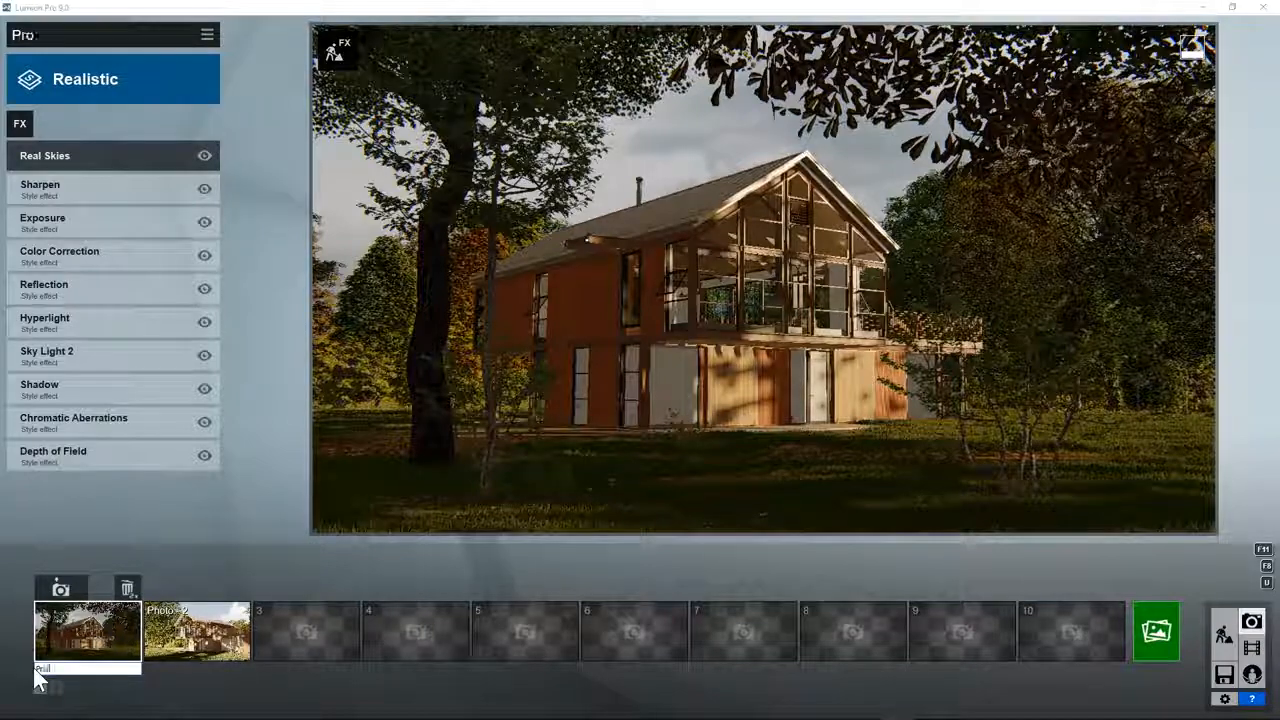
pyautogui.write('ject X - 1')
pyautogui.press('Return')
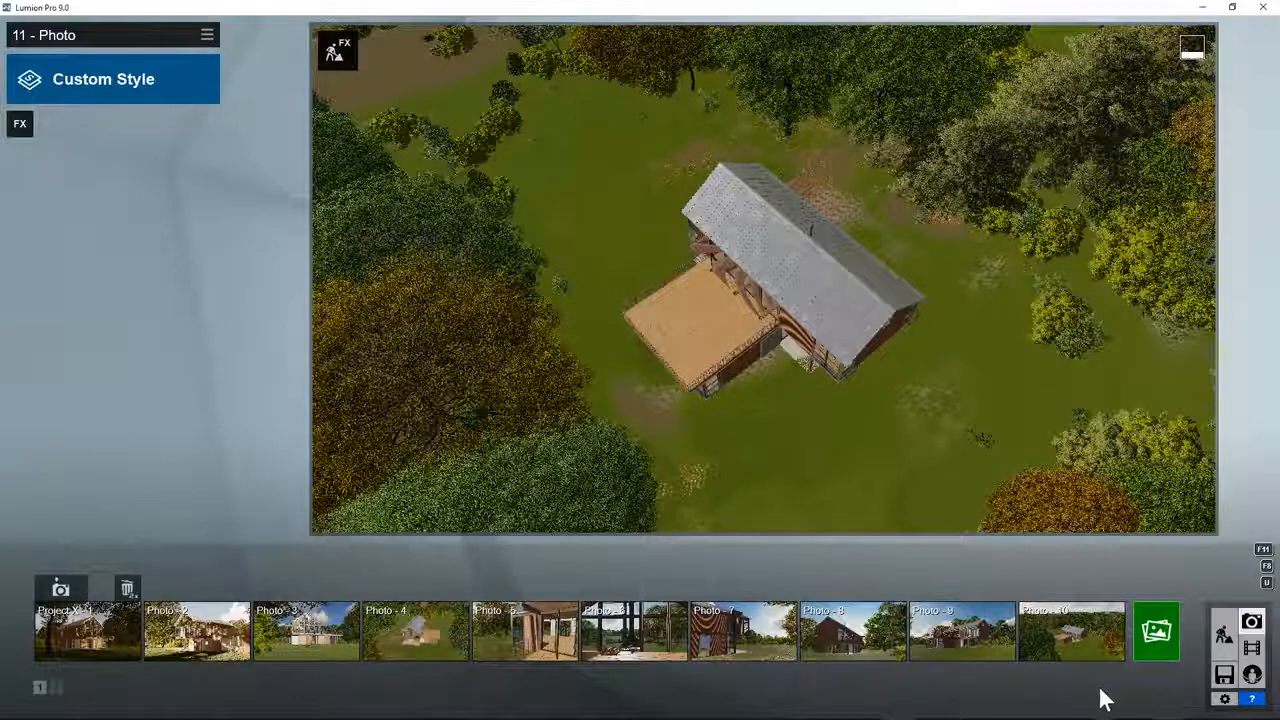
# Step: Store the aerial camera view as photo 11 in Photo Set 2, check the next set, and return to Photo Set 1
pyautogui.click(55, 688)
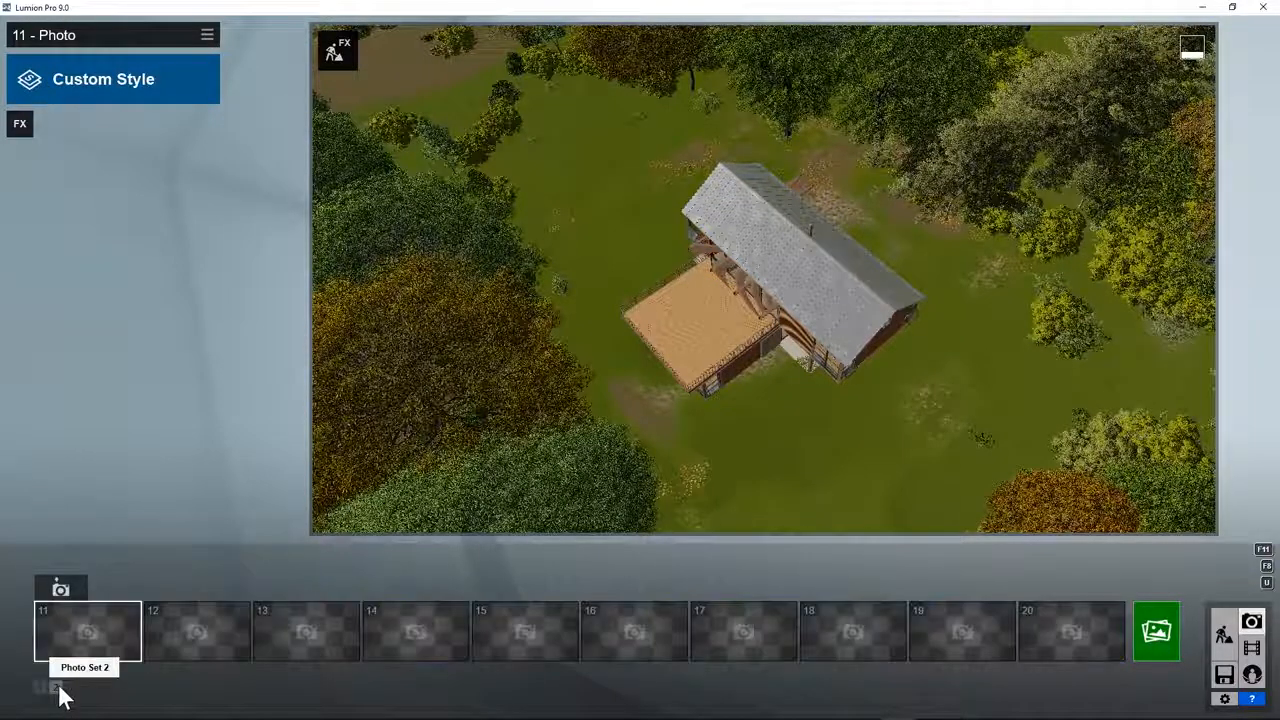
pyautogui.click(60, 588)
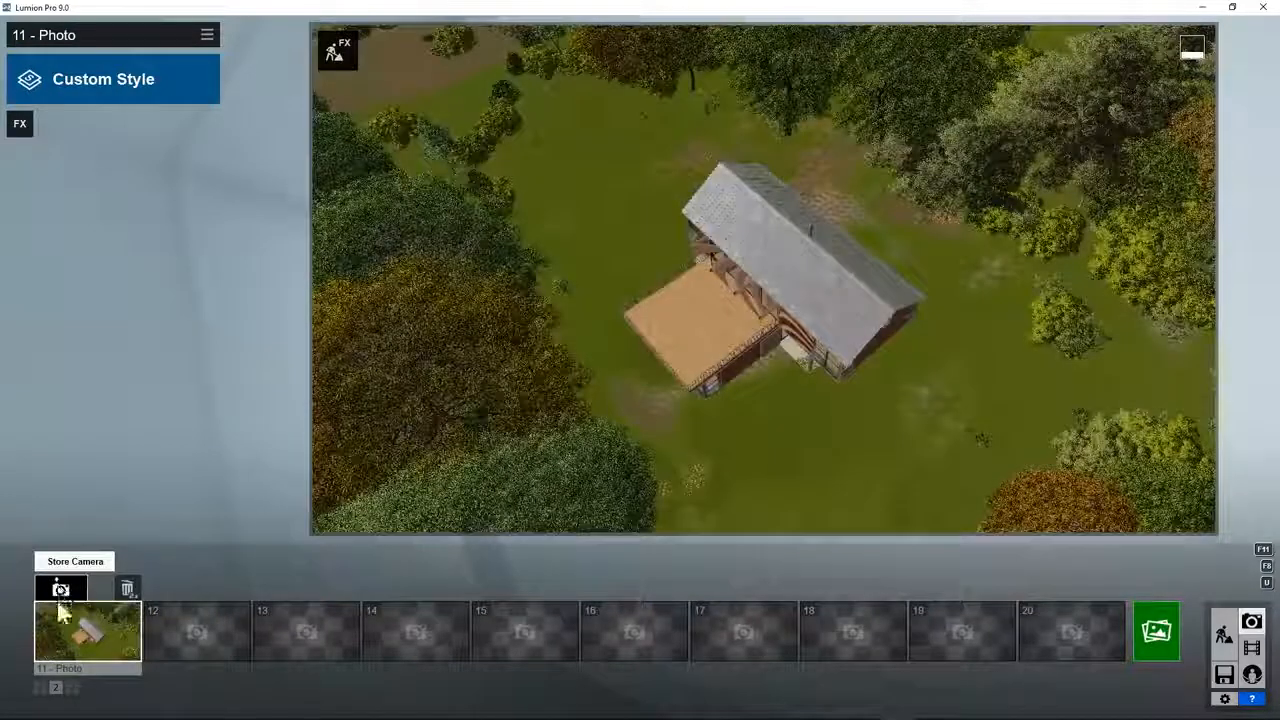
pyautogui.click(72, 688)
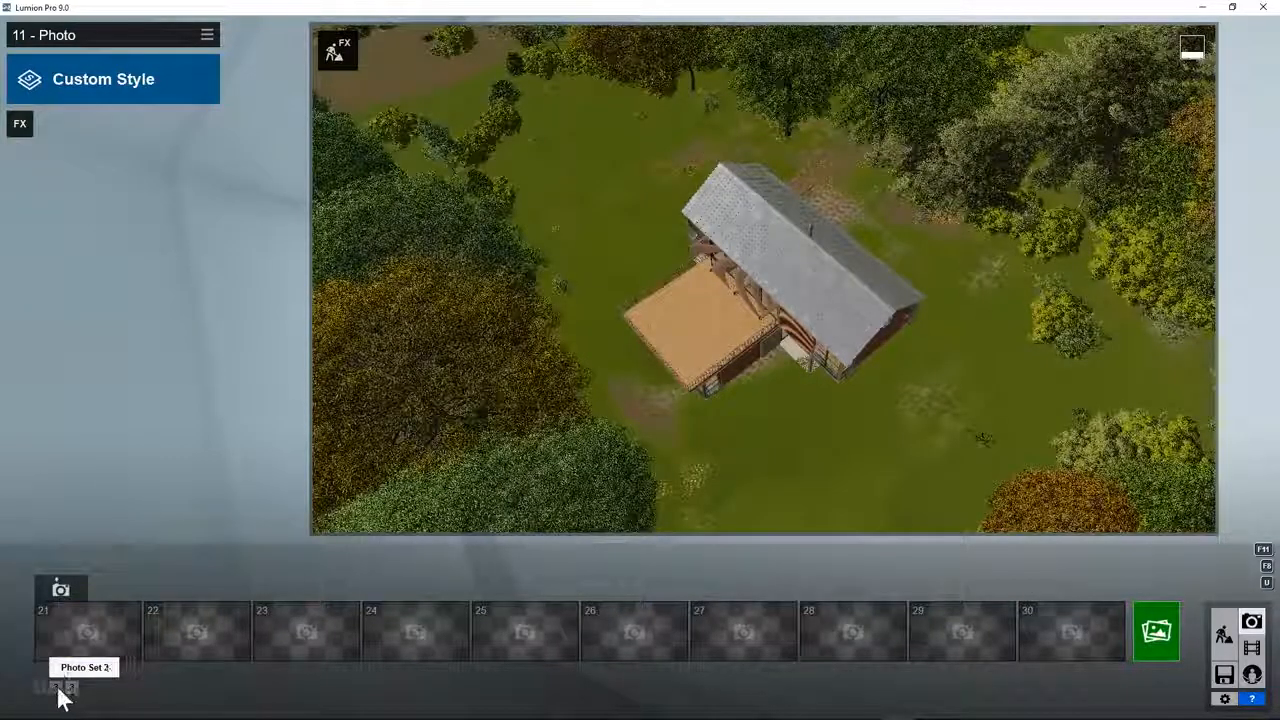
pyautogui.click(57, 688)
pyautogui.click(40, 688)
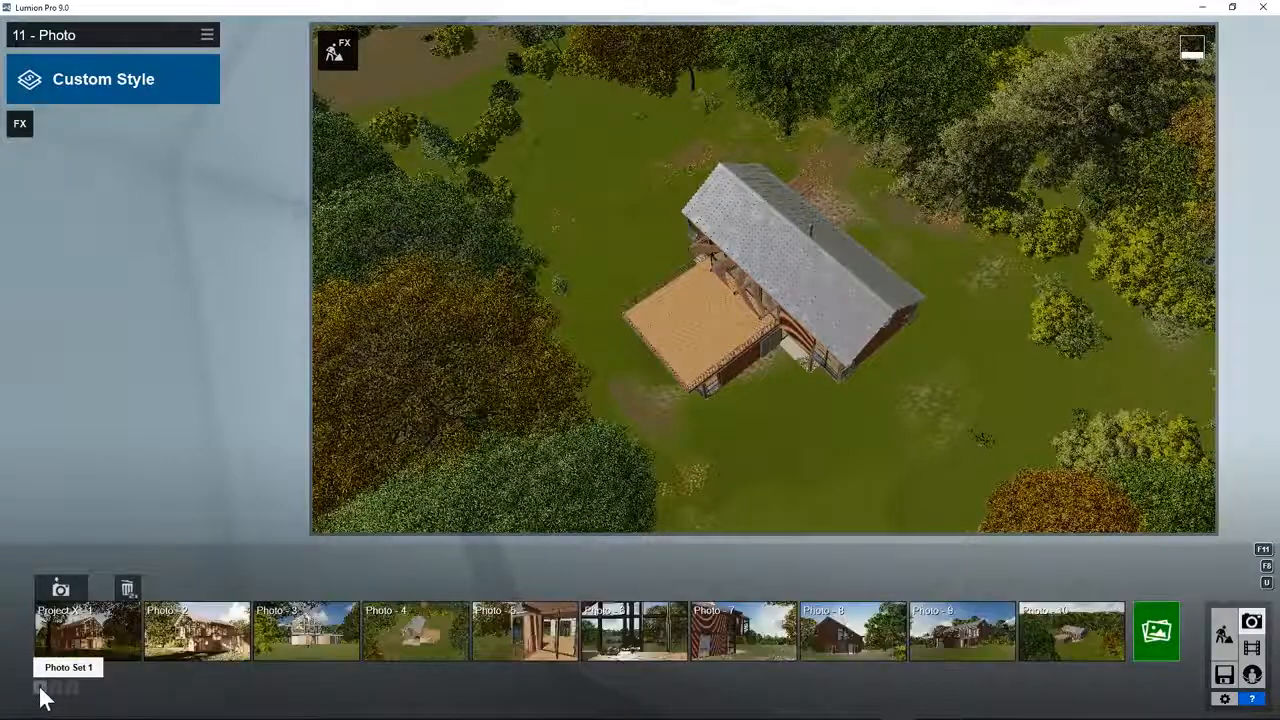